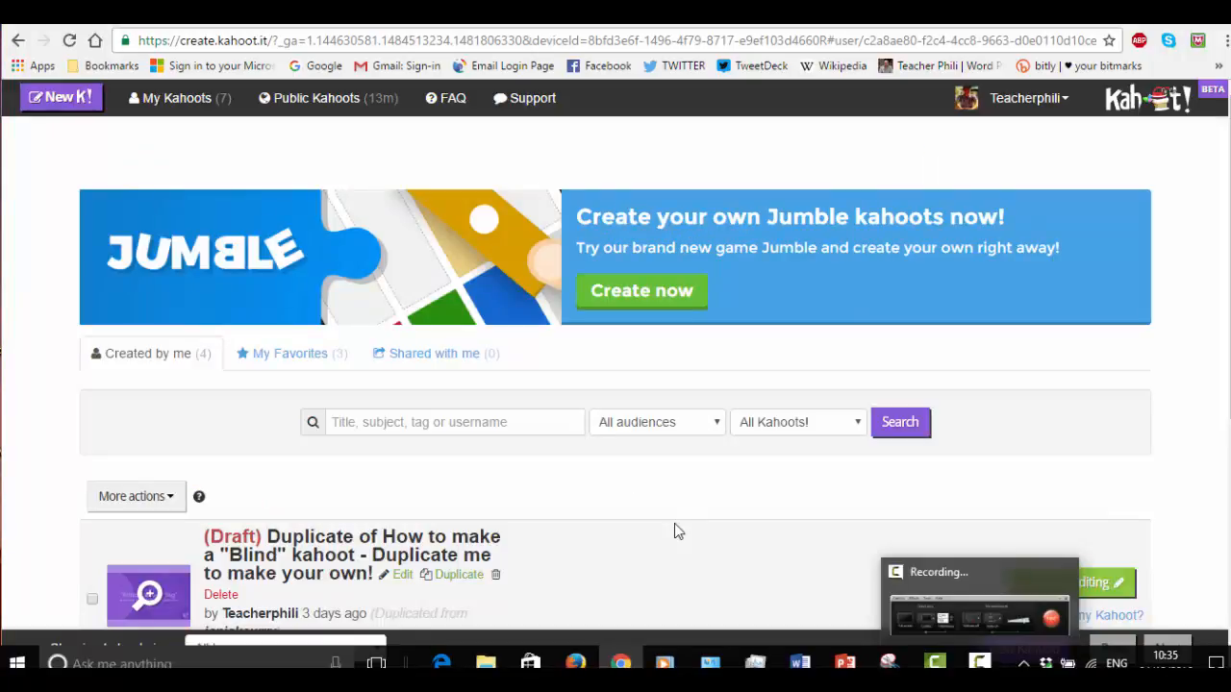
Open the draft kahoot "Duplicate of Web 2.0 Resources" from the created kahoots and review its questions
scroll(674, 525, "down", 4)
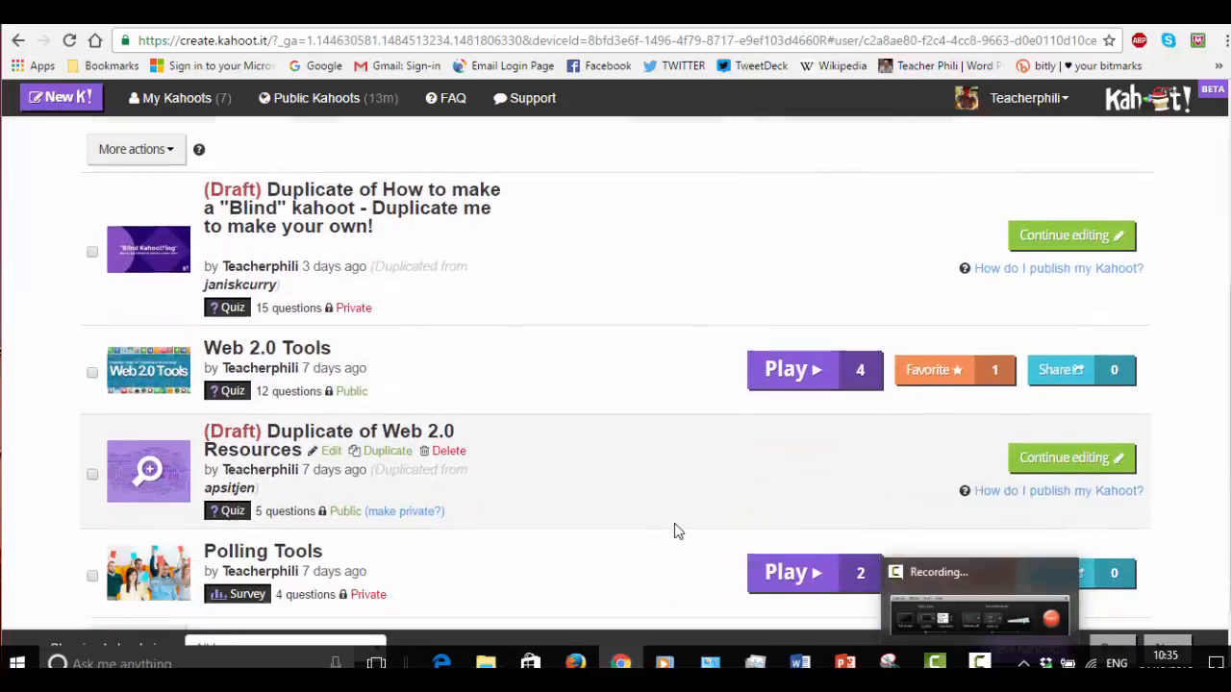
scroll(674, 527, "down", 2)
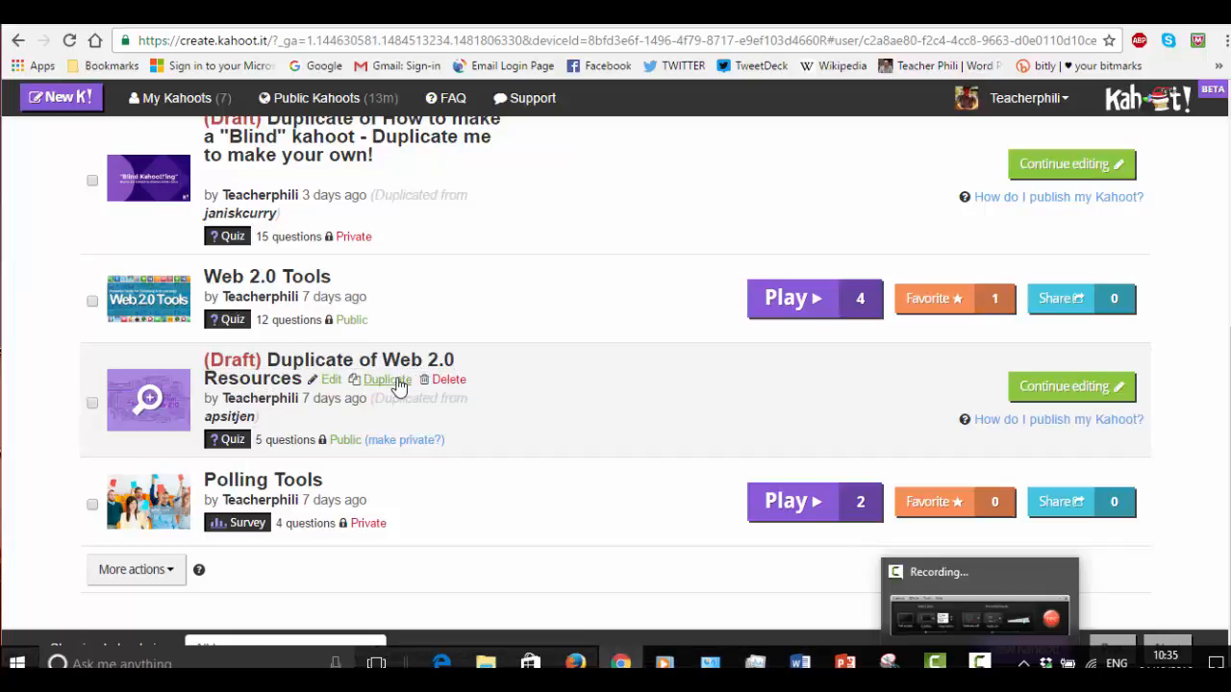
left_click(330, 380)
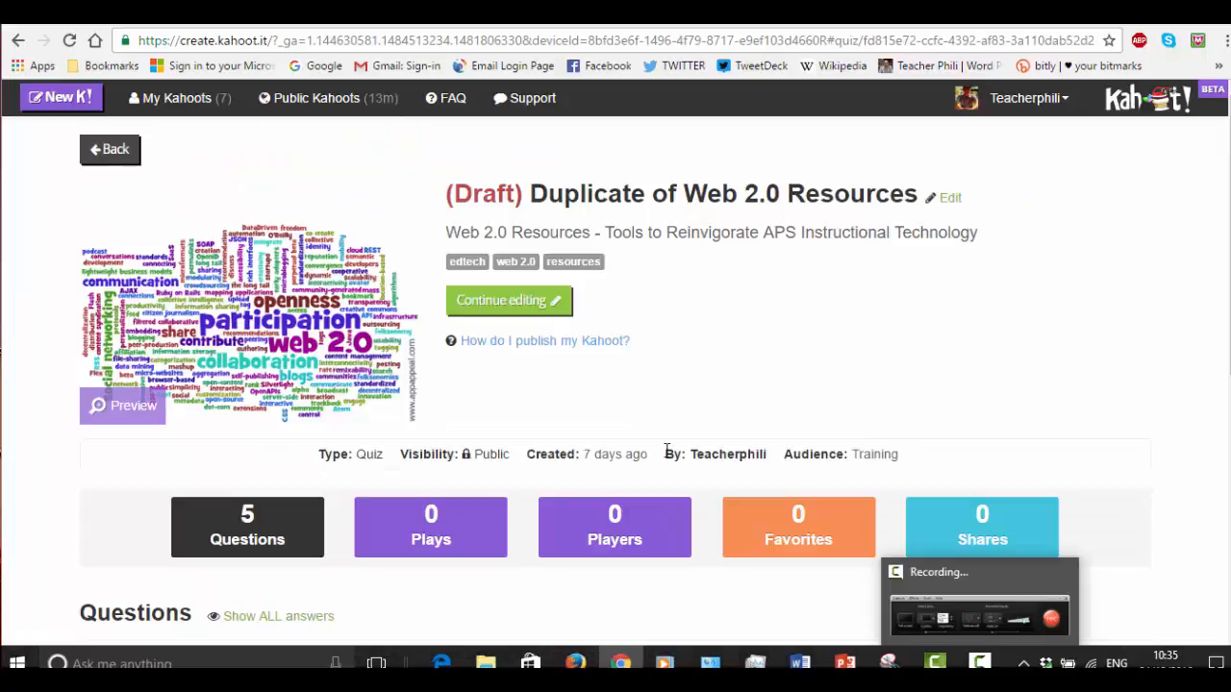
scroll(666, 450, "down", 1)
scroll(665, 450, "down", 1)
scroll(404, 442, "down", 4)
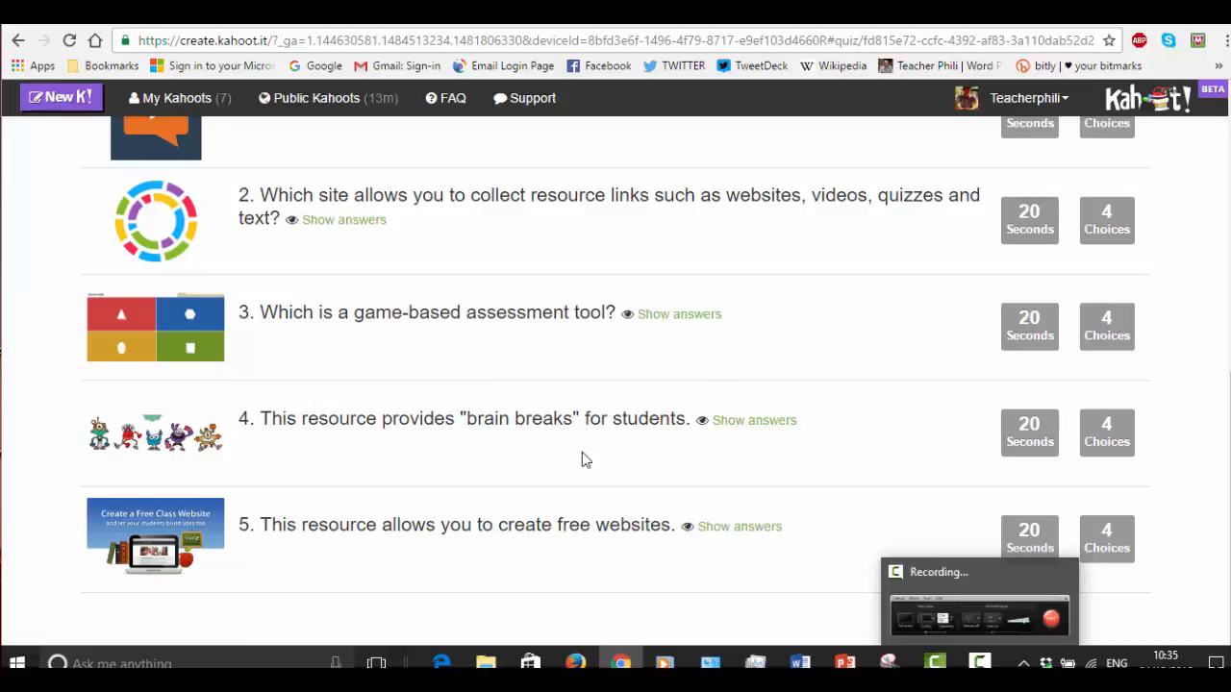
scroll(444, 476, "up", 3)
scroll(374, 472, "down", 1)
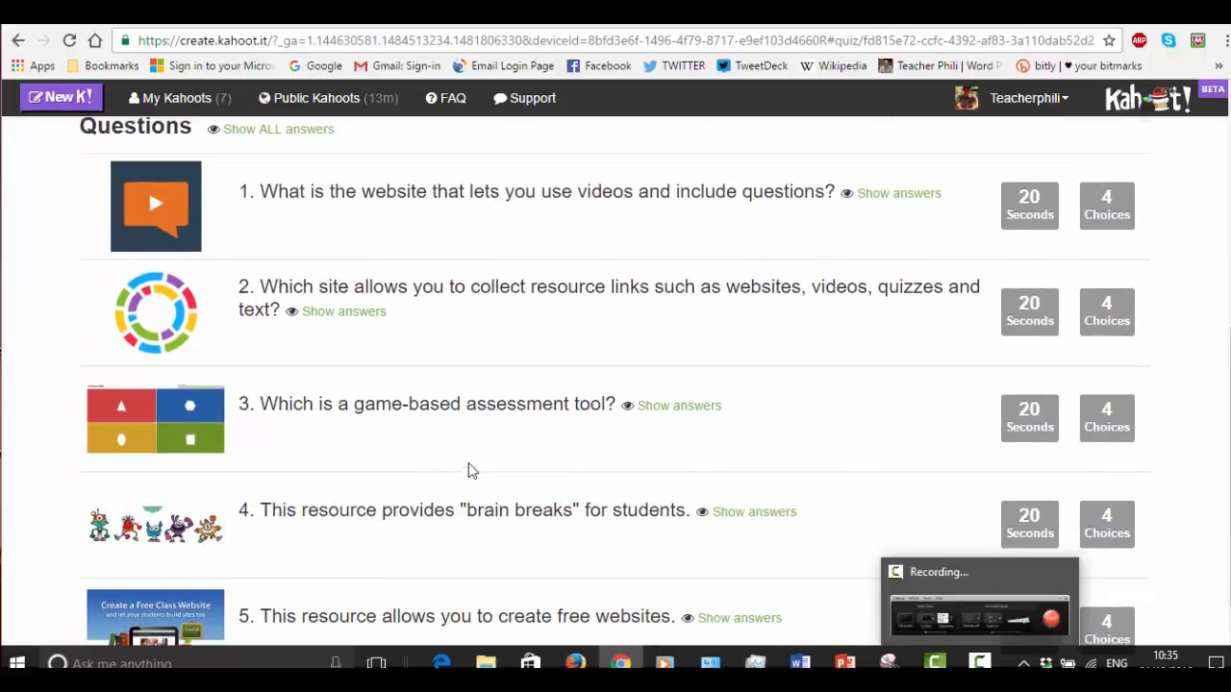
scroll(519, 442, "up", 4)
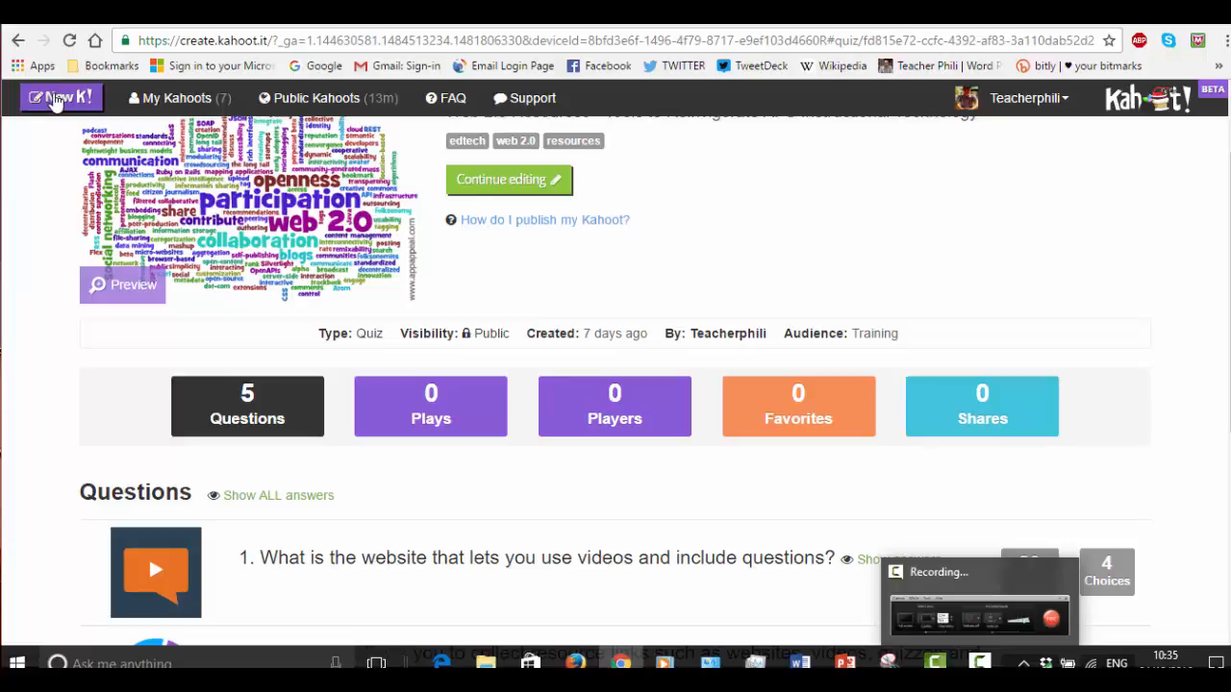
Start creating a new kahoot of the Quiz type
left_click(55, 98)
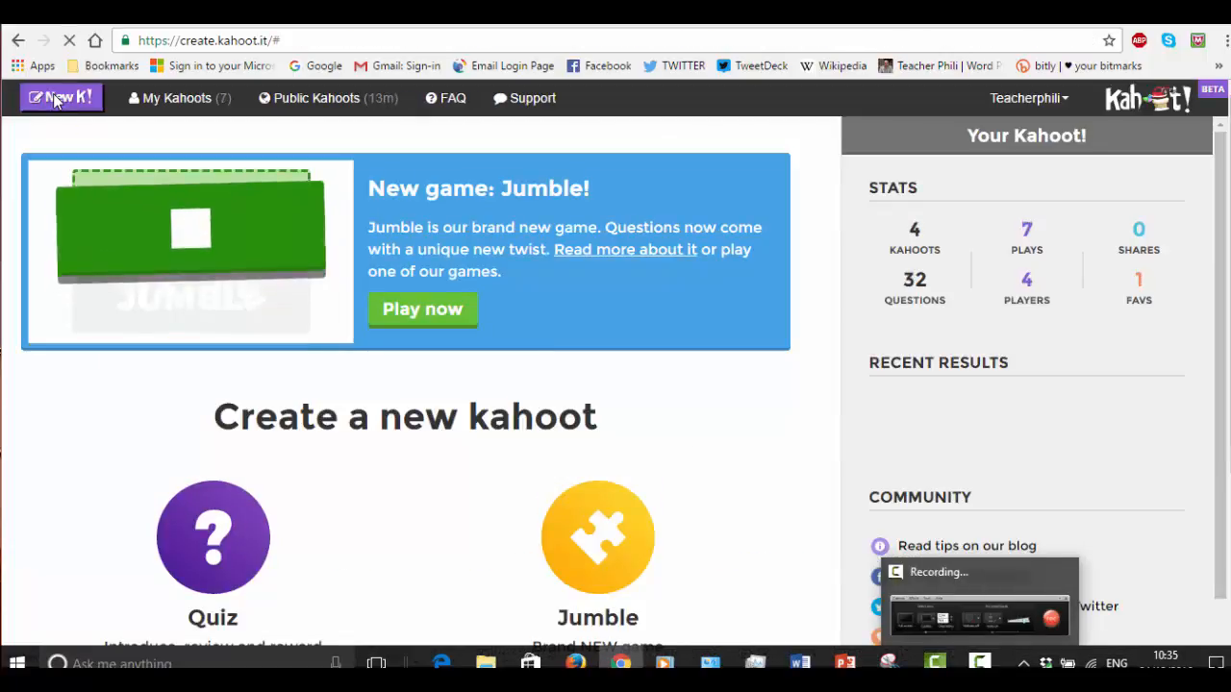
scroll(376, 426, "down", 3)
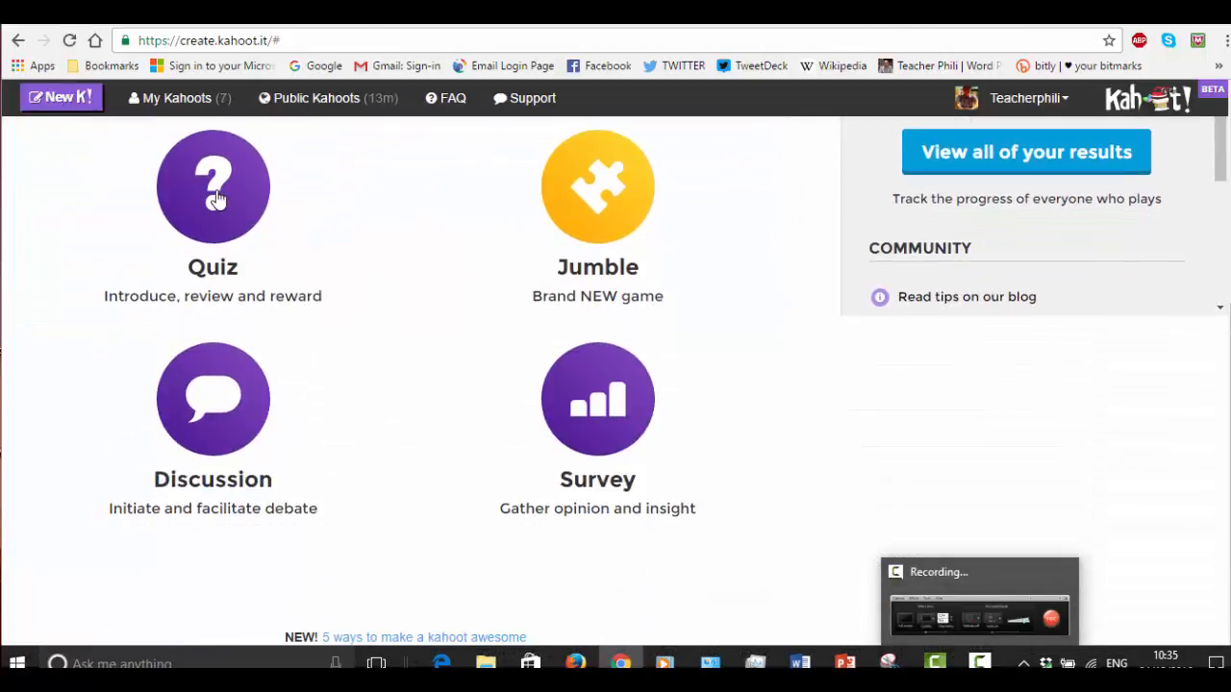
left_click(215, 196)
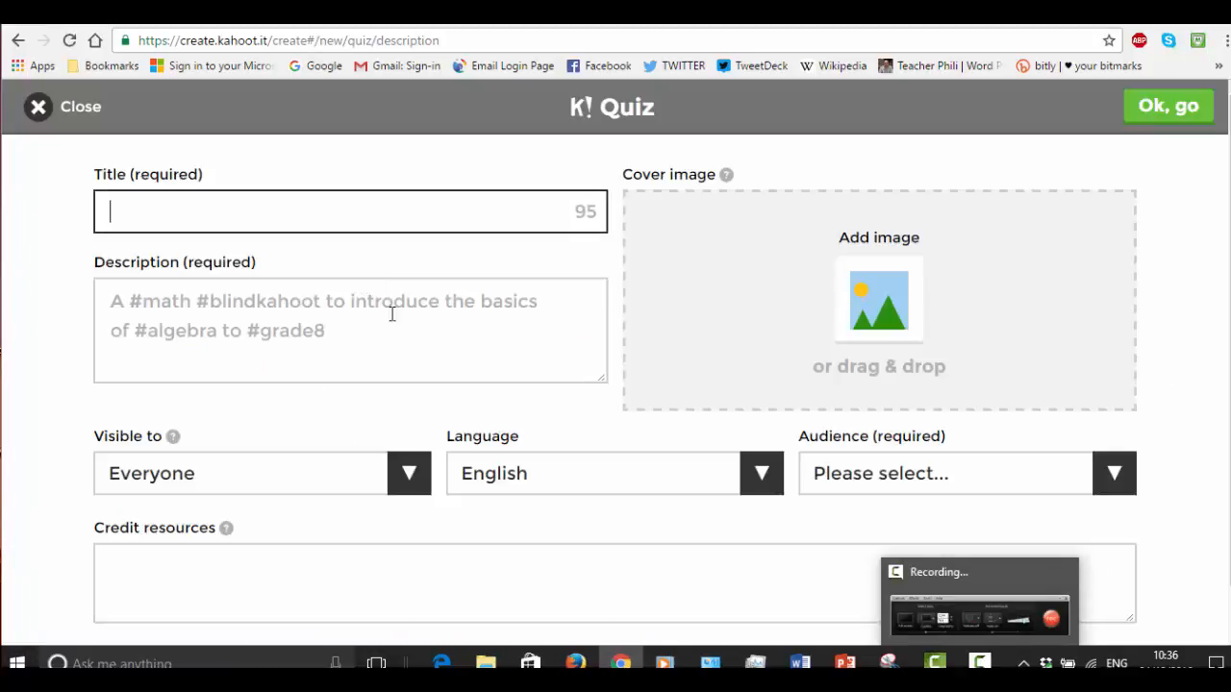
Enter "London Landmarks" as the quiz title
type("London ")
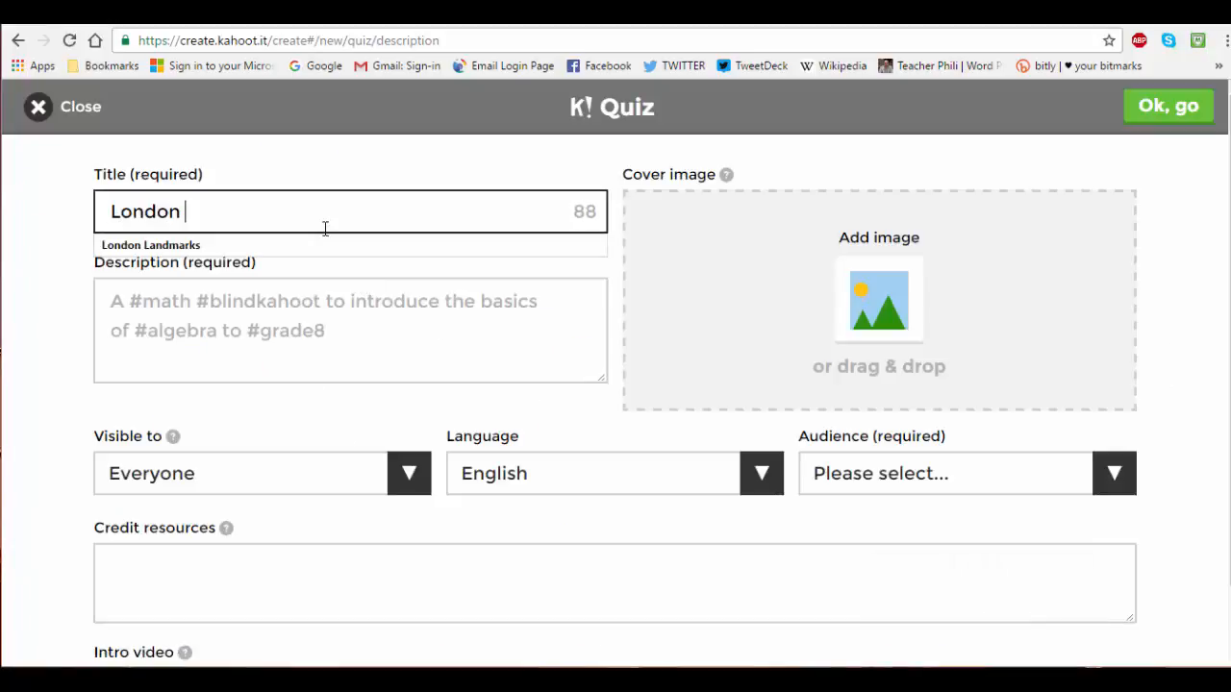
type("Landmark")
key("BackSpace")
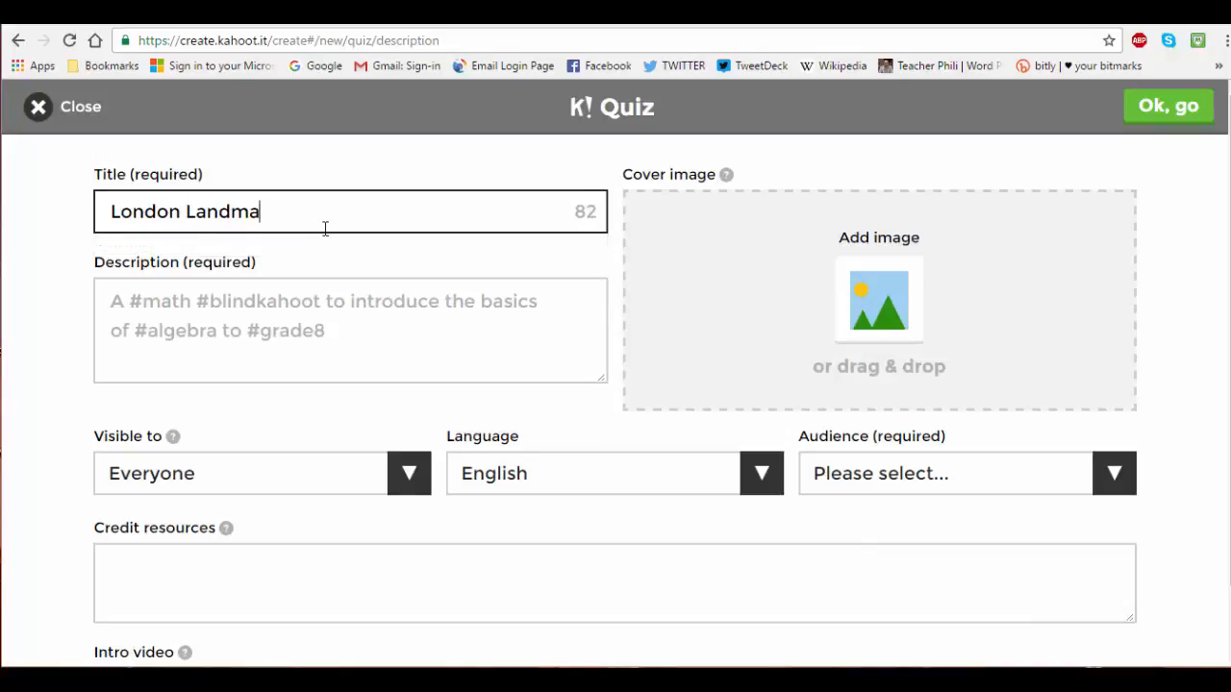
type("rks")
Enter the quiz description "A quiz to test knowledge of famous places in London."
left_click(306, 309)
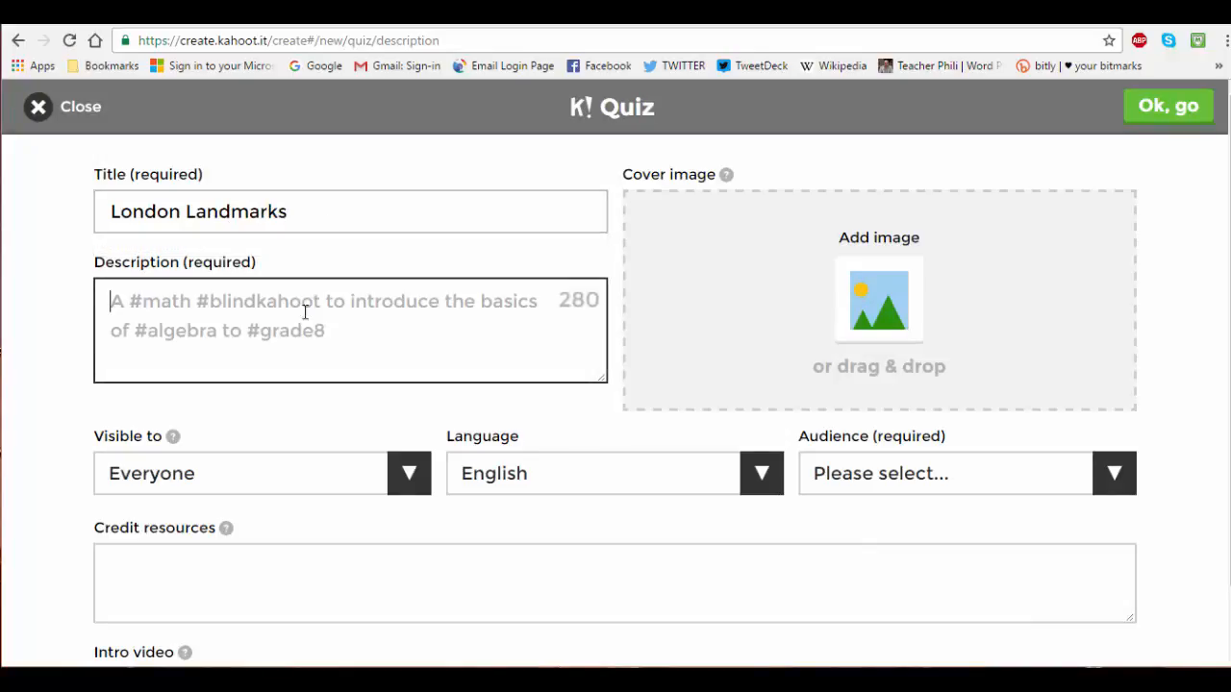
type("A quiz ")
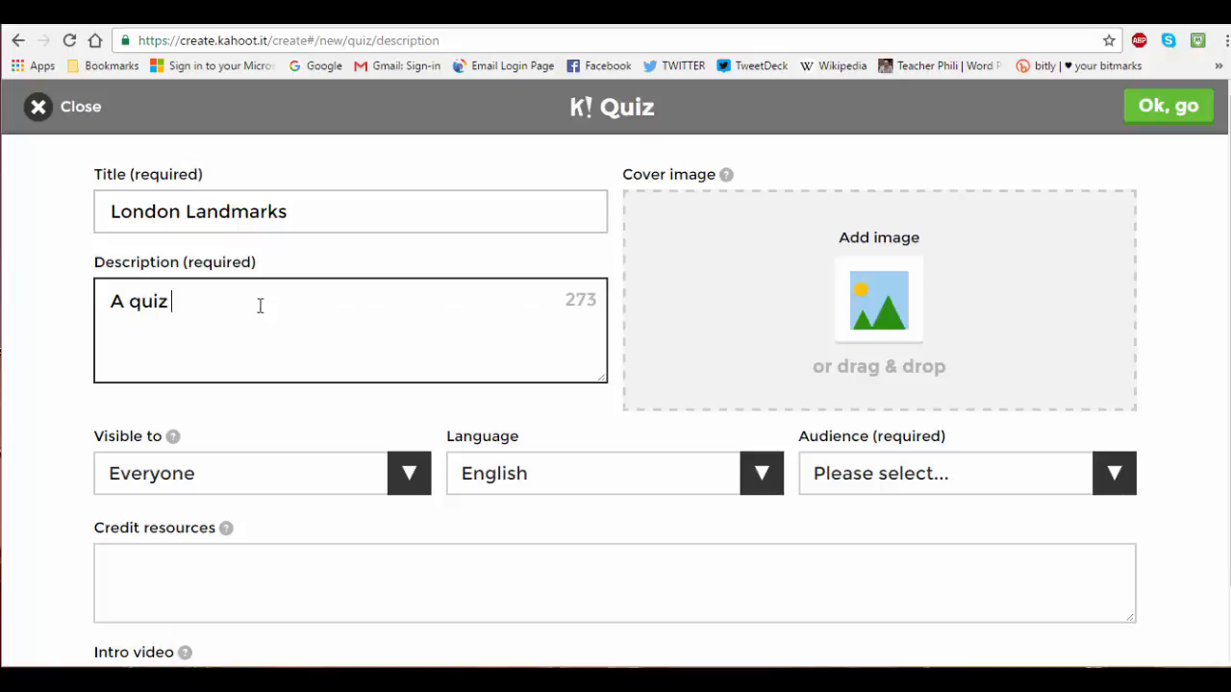
type("to test knowledge of")
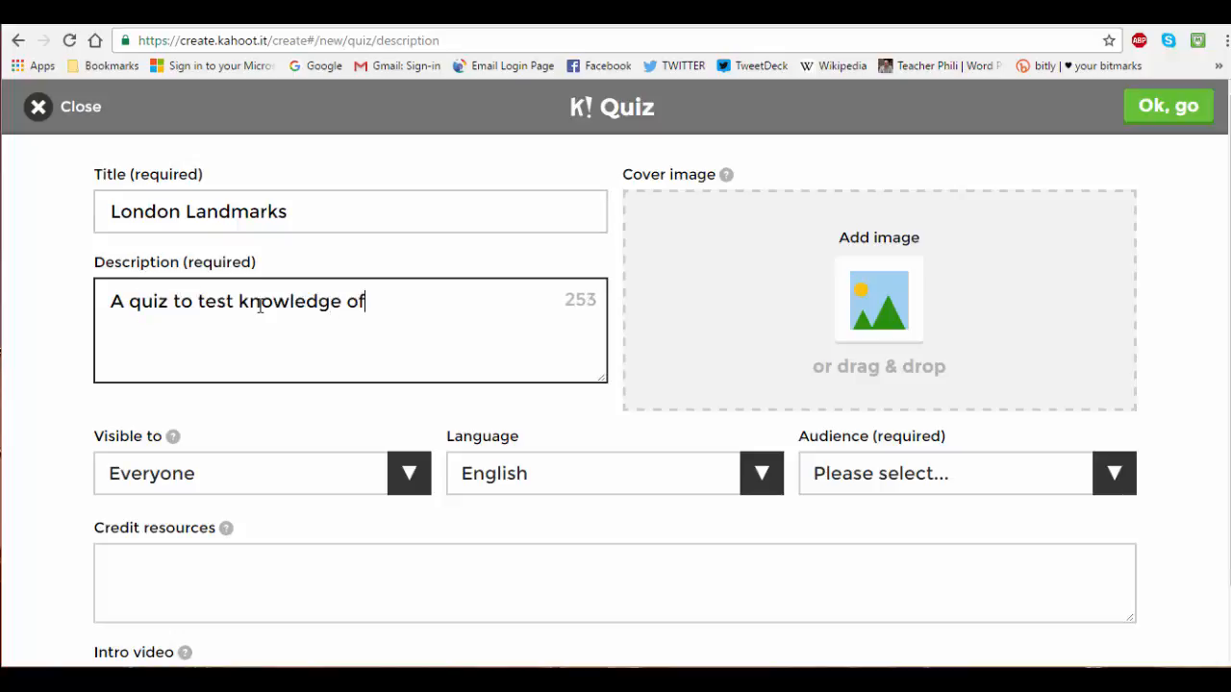
type(" famous plla")
key("BackSpace")
key("BackSpace")
key("BackSpace")
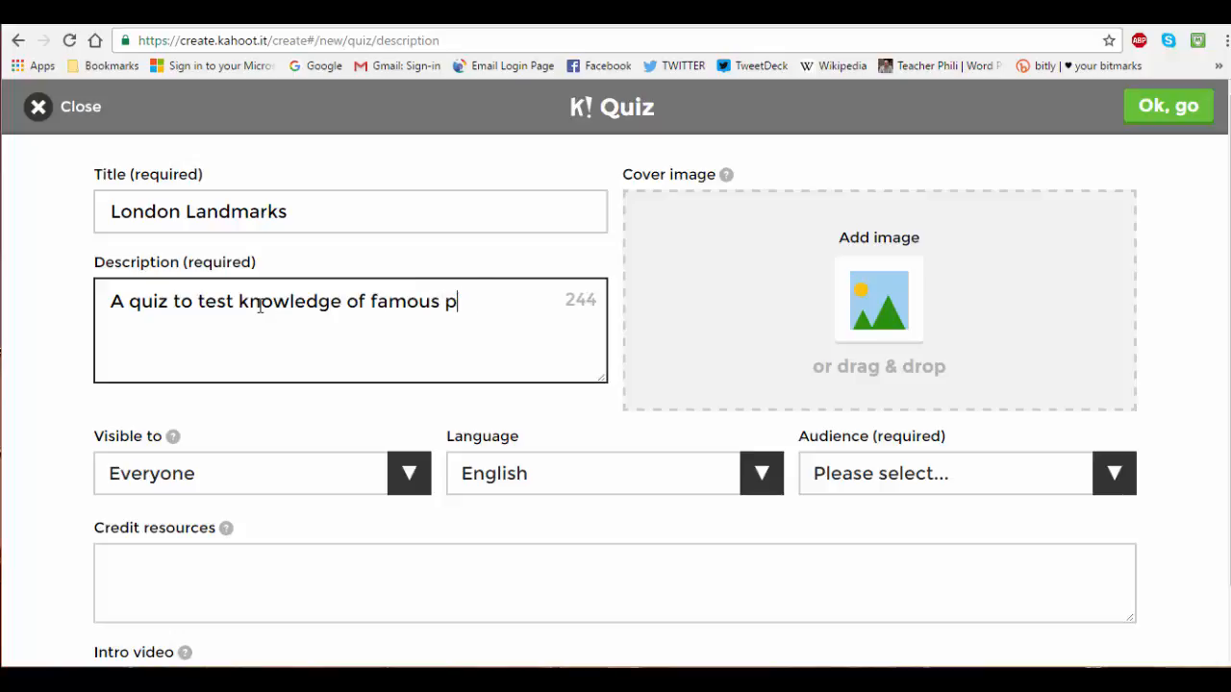
type("lacers i")
key("BackSpace")
key("BackSpace")
key("BackSpace")
key("BackSpace")
type("s in London.")
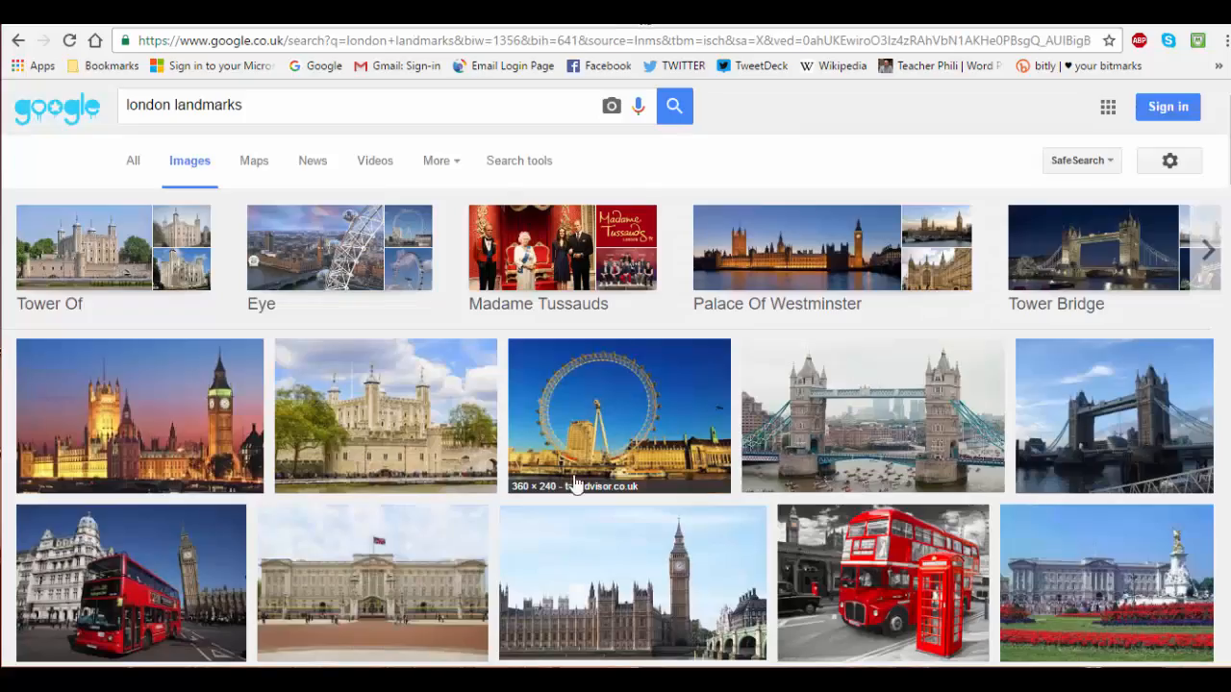
Look through the Google Images results for London landmarks for suitable quiz pictures
scroll(623, 440, "down", 1)
scroll(624, 439, "down", 3)
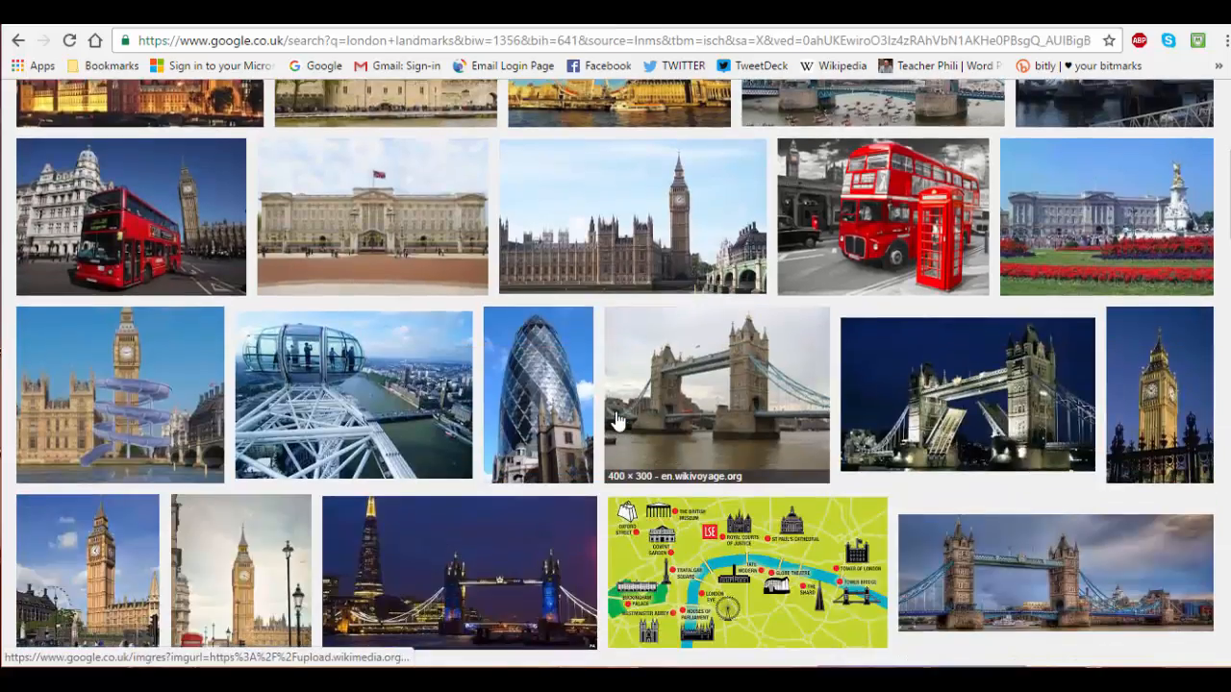
scroll(654, 399, "up", 3)
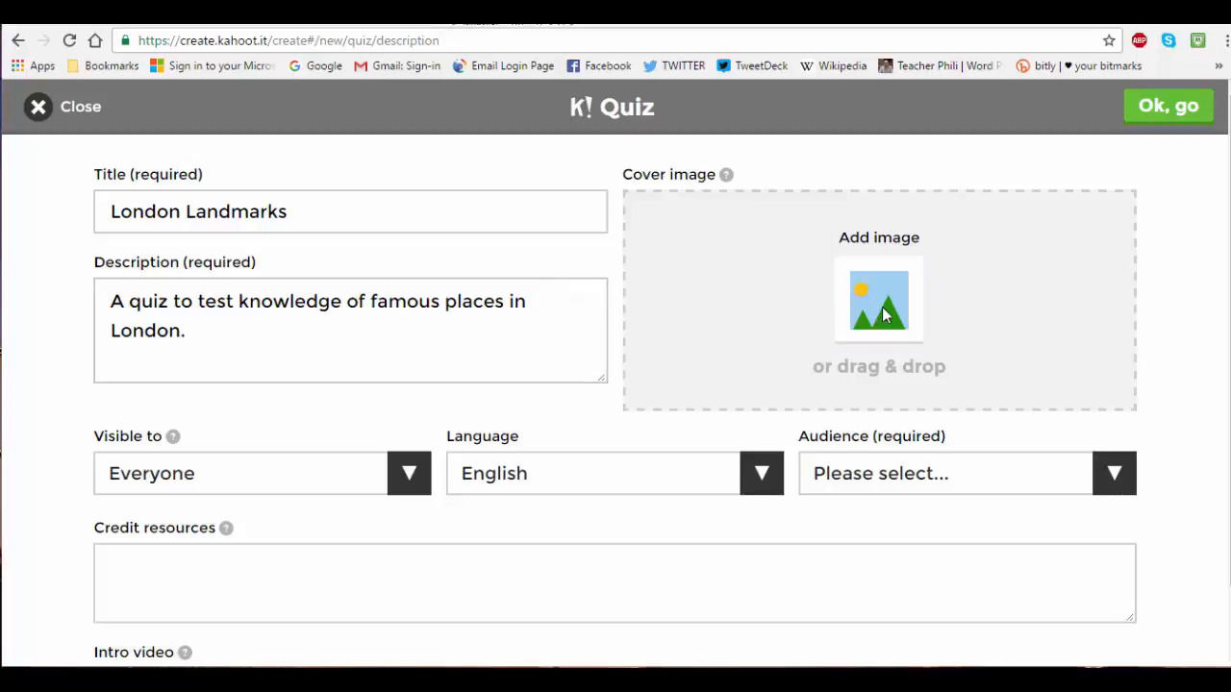
Upload the illustrated London map from the Kahoot! Screenshots folder as the quiz's cover image
left_click(875, 296)
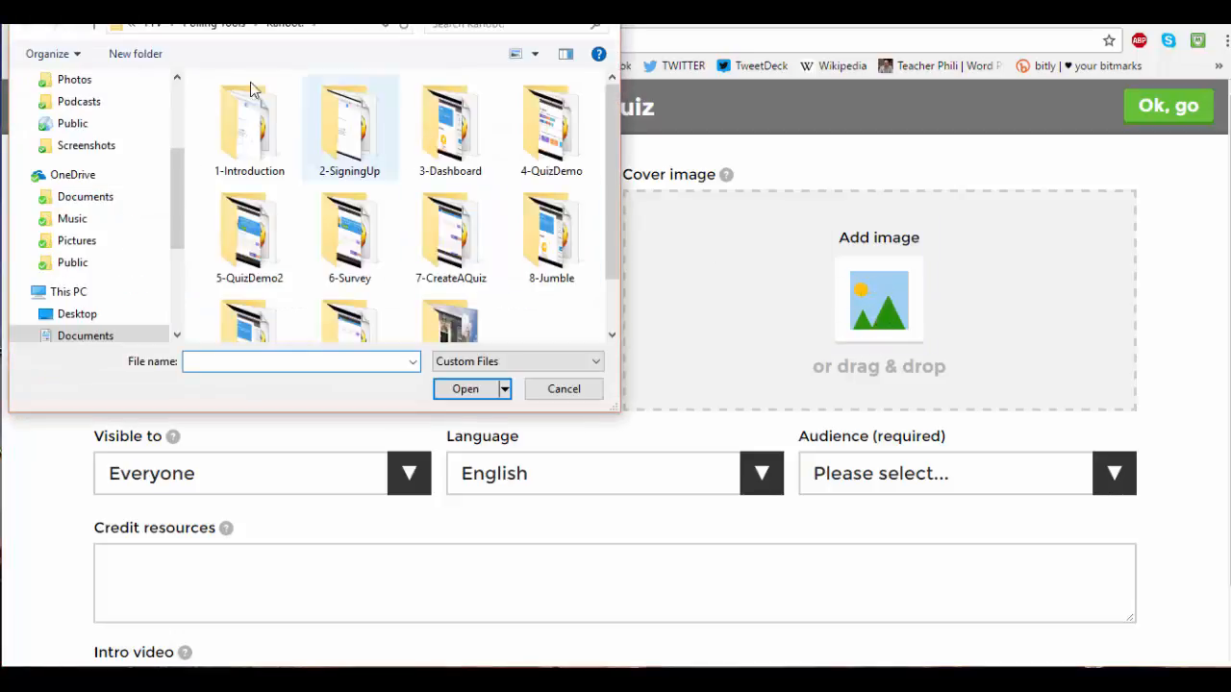
left_click(239, 33)
double_click(235, 130)
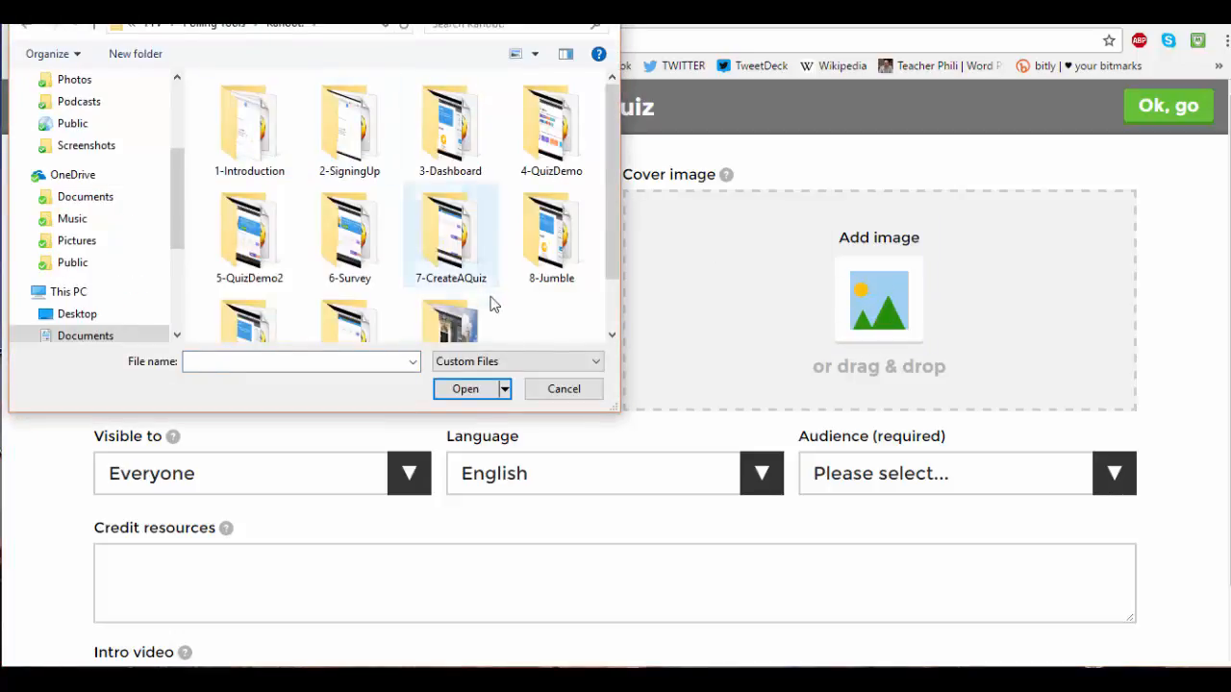
scroll(474, 267, "down", 1)
double_click(474, 267)
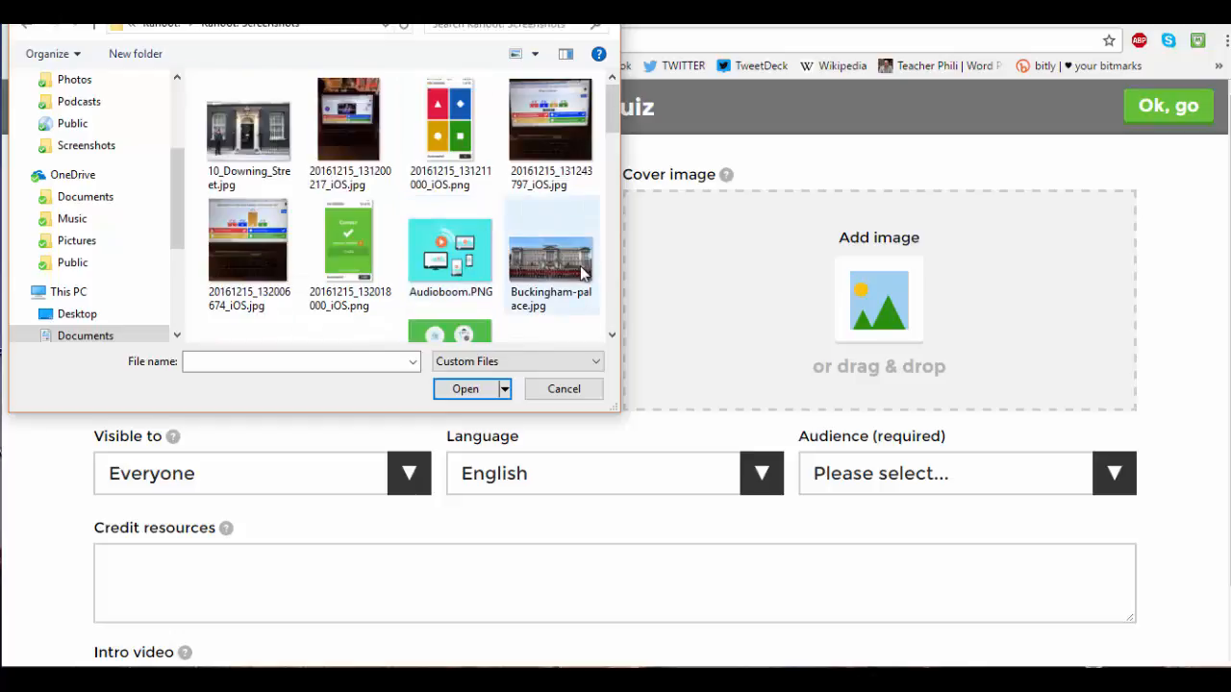
scroll(566, 269, "down", 2)
scroll(565, 269, "down", 1)
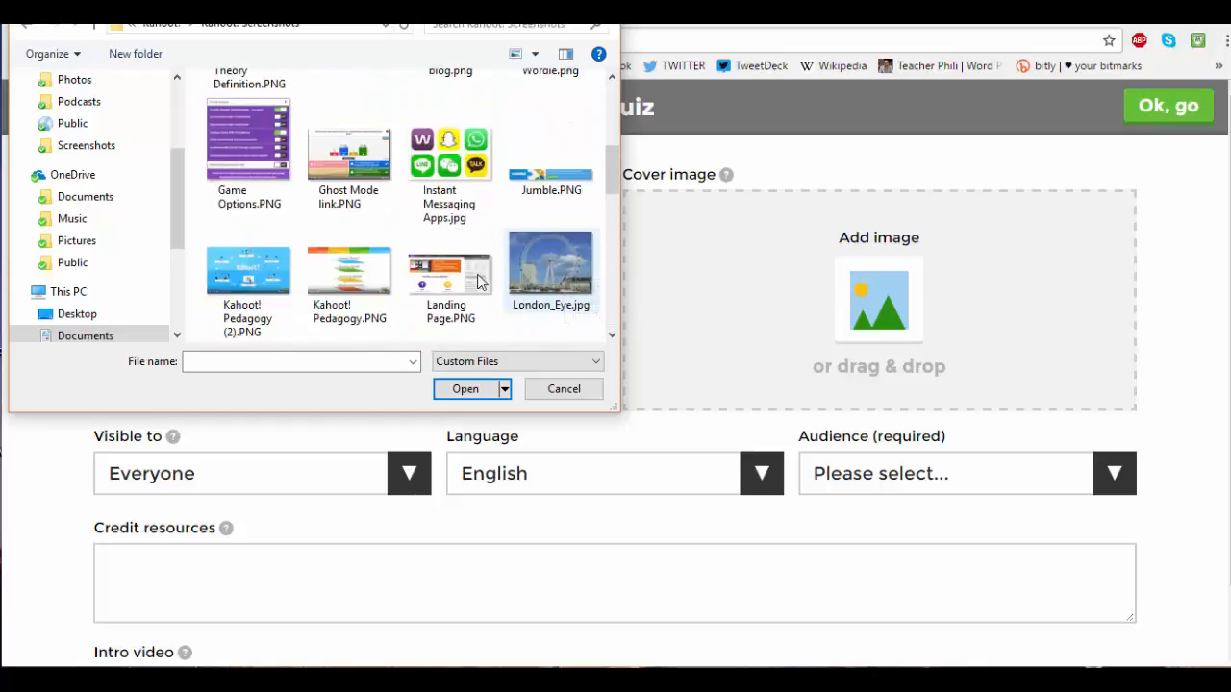
scroll(452, 274, "down", 1)
left_click(248, 288)
left_click(446, 386)
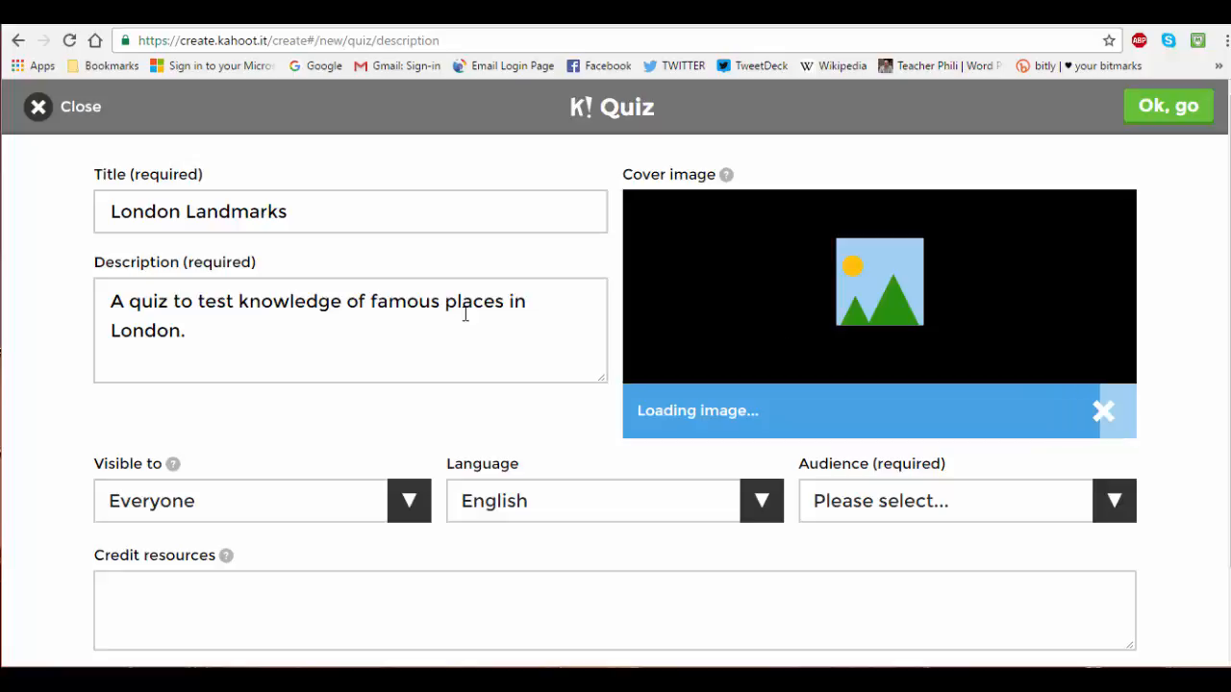
Turn the words London, famous and places in the description into hashtags: #London, #famous and #places
left_click(219, 333)
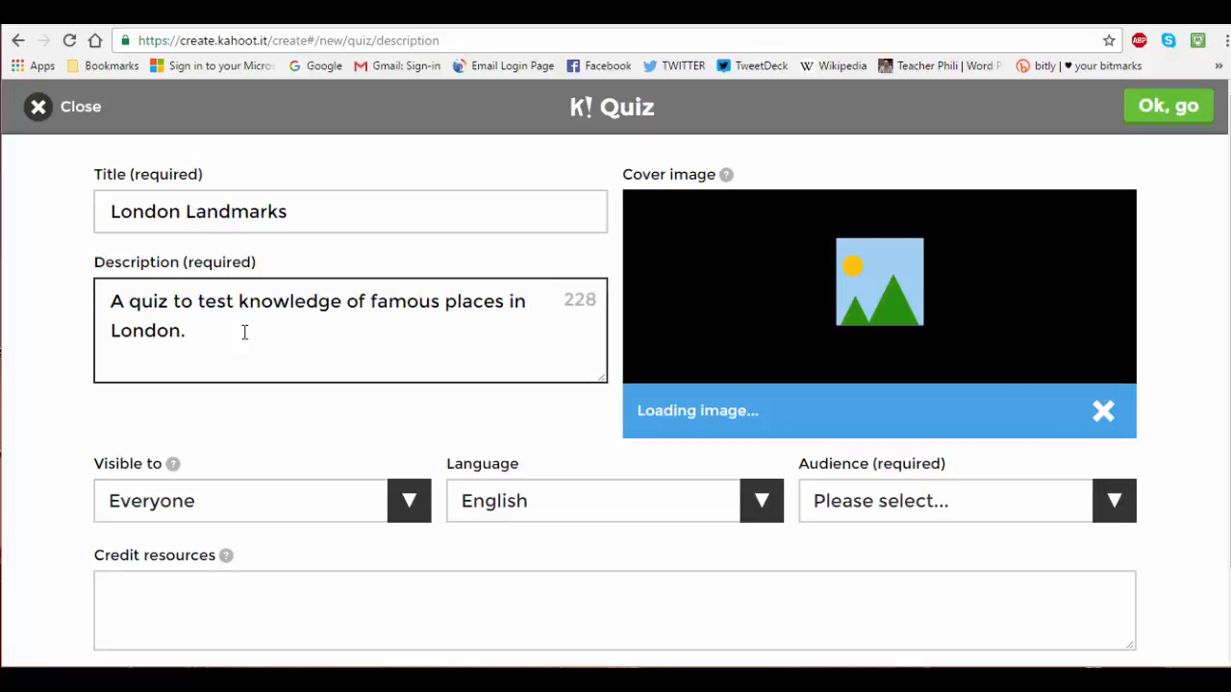
left_click(134, 300)
key("Left")
key("Left")
key("Left")
type("#")
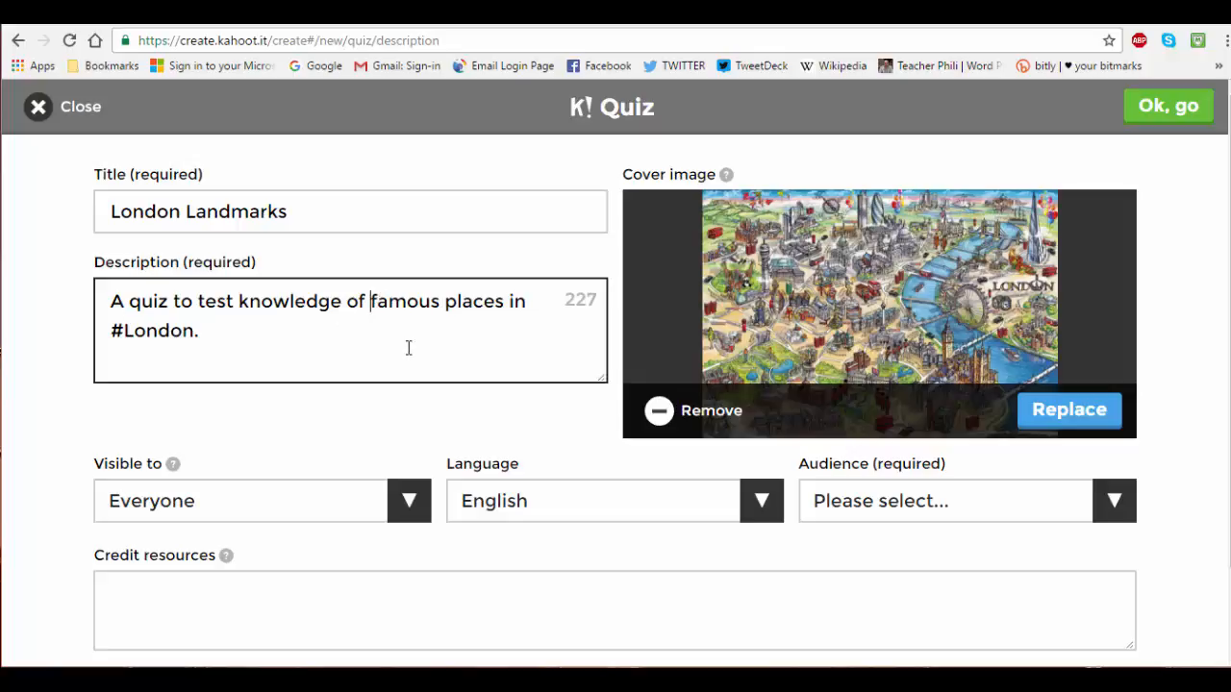
type("#")
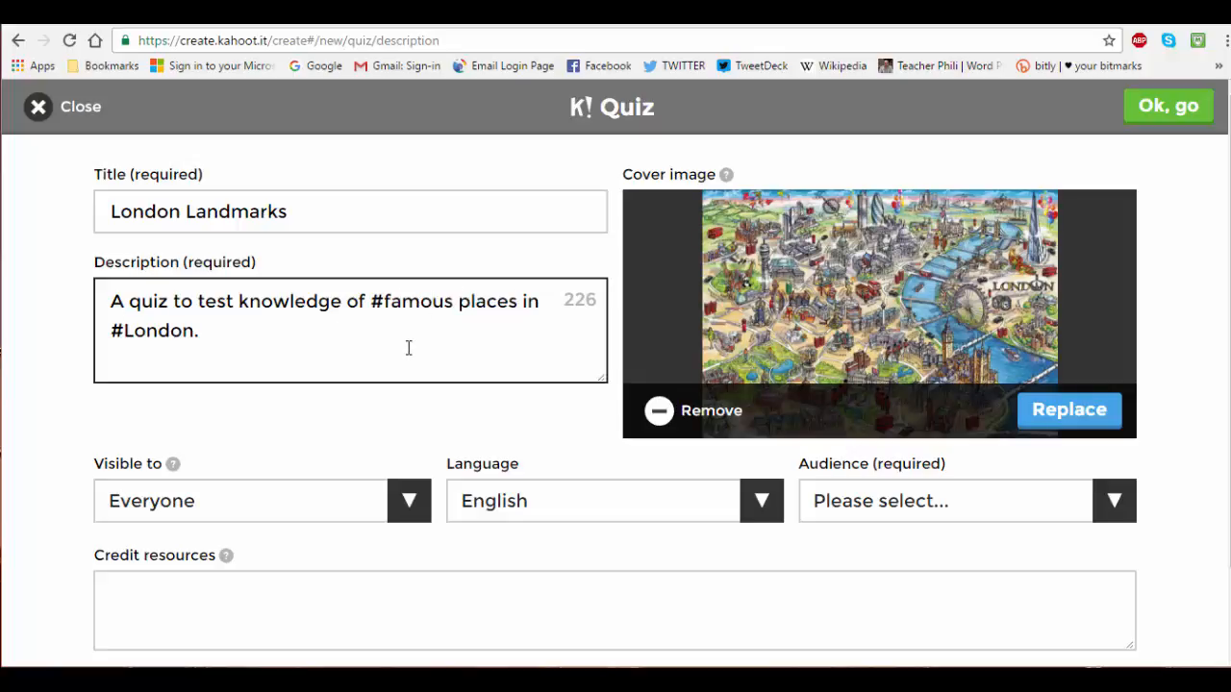
type("#")
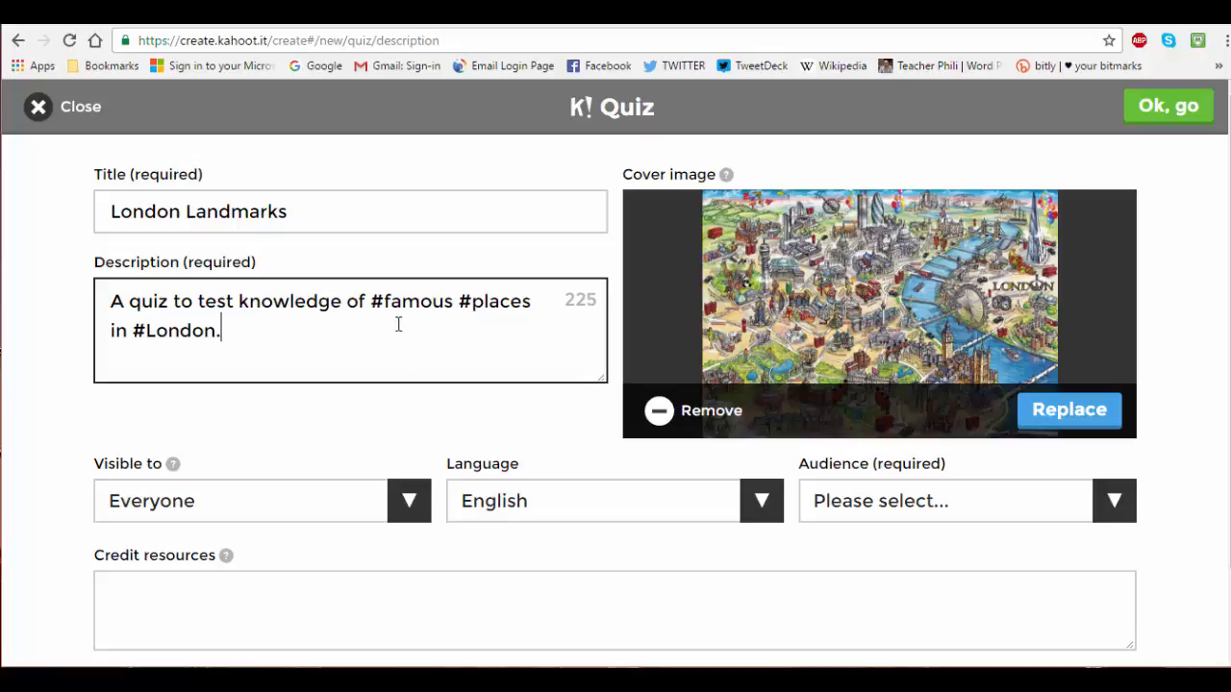
Review the options available for the quiz's visibility and language
scroll(398, 324, "down", 2)
left_click(409, 411)
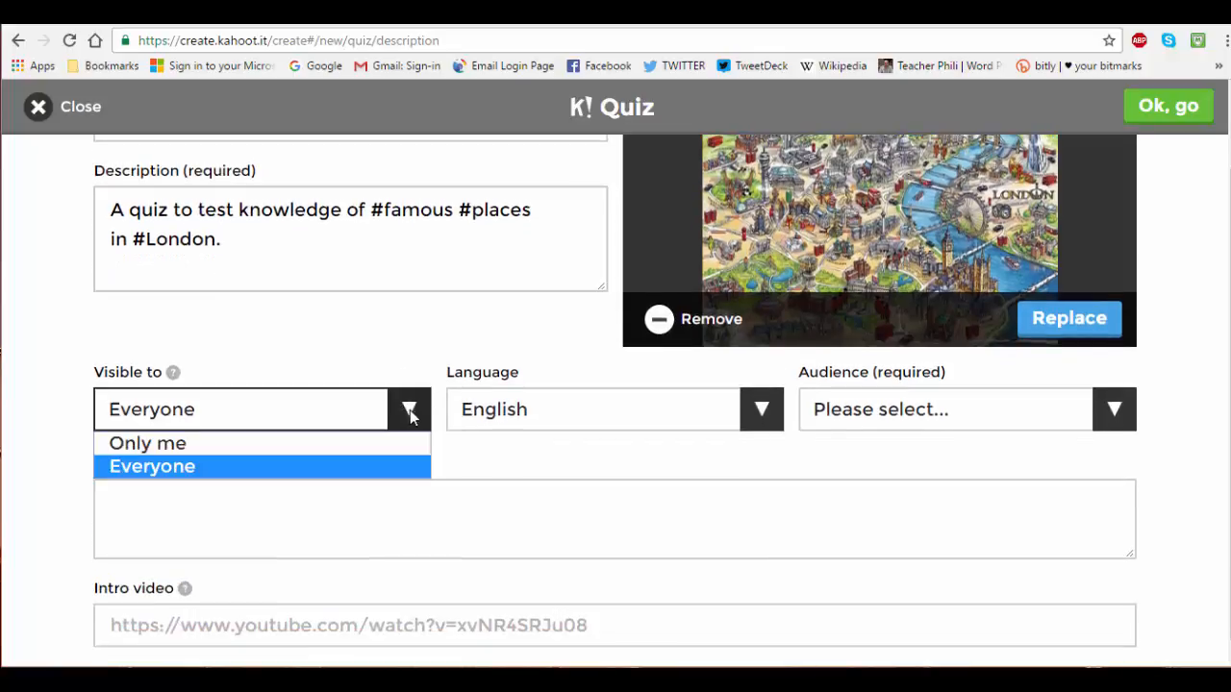
left_click(409, 412)
left_click(410, 411)
left_click(410, 411)
left_click(410, 411)
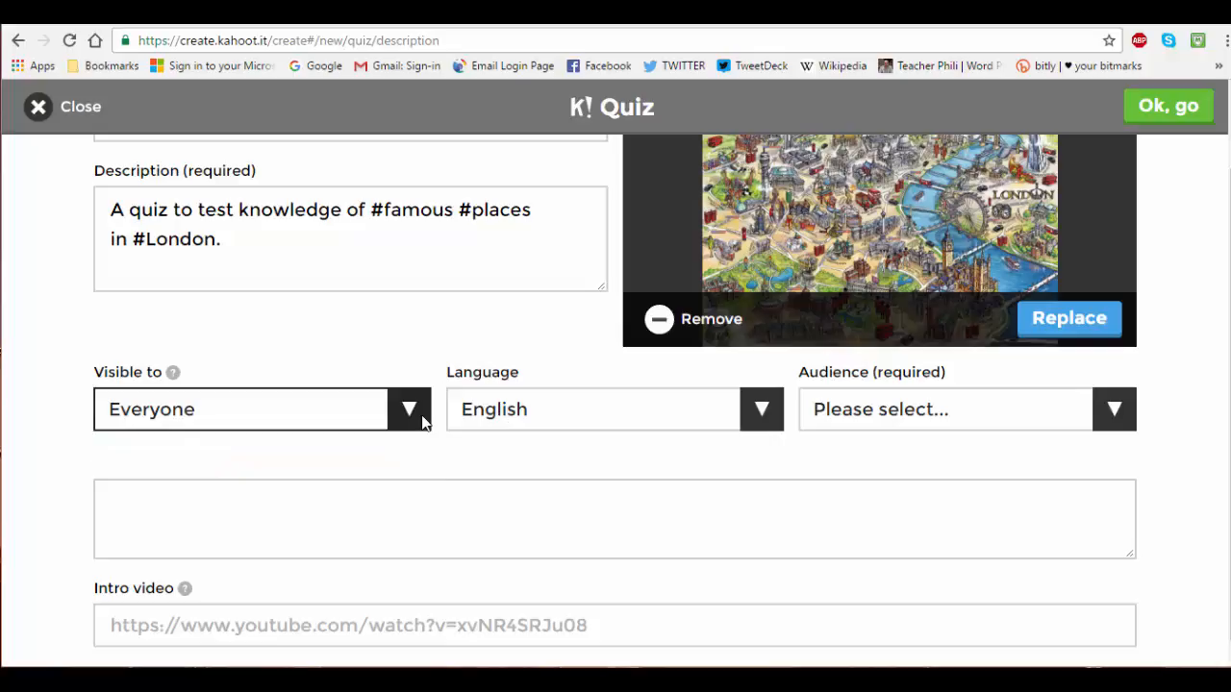
left_click(410, 412)
left_click(765, 410)
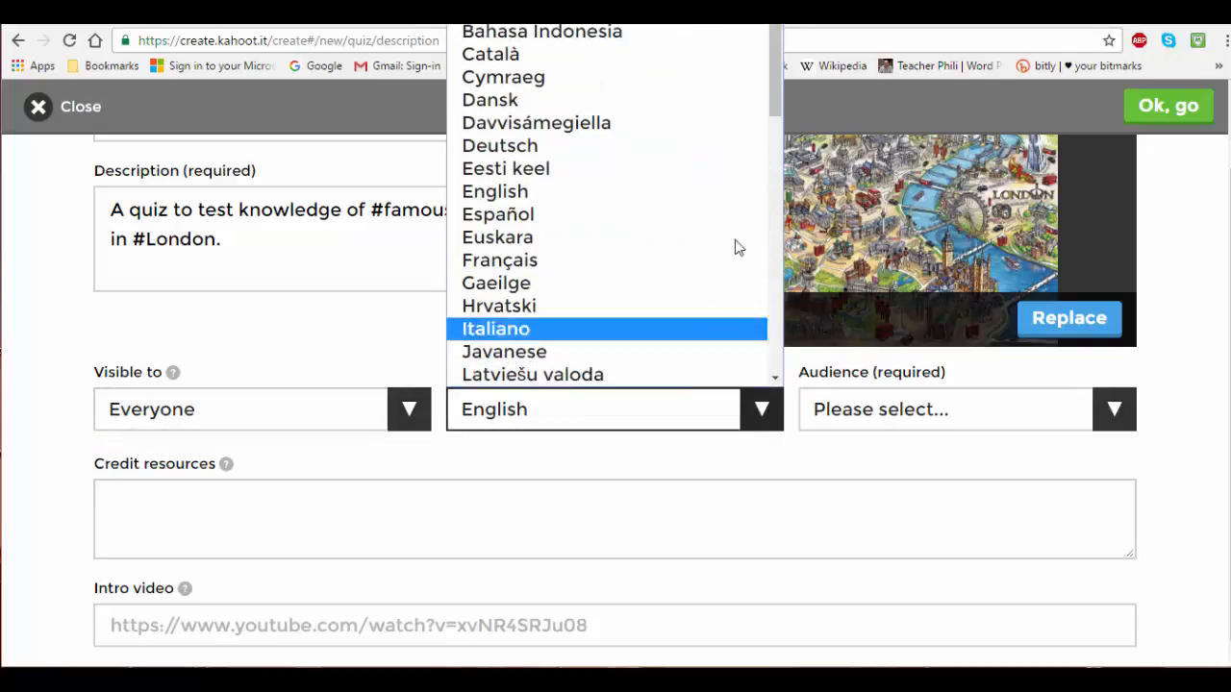
left_click(758, 411)
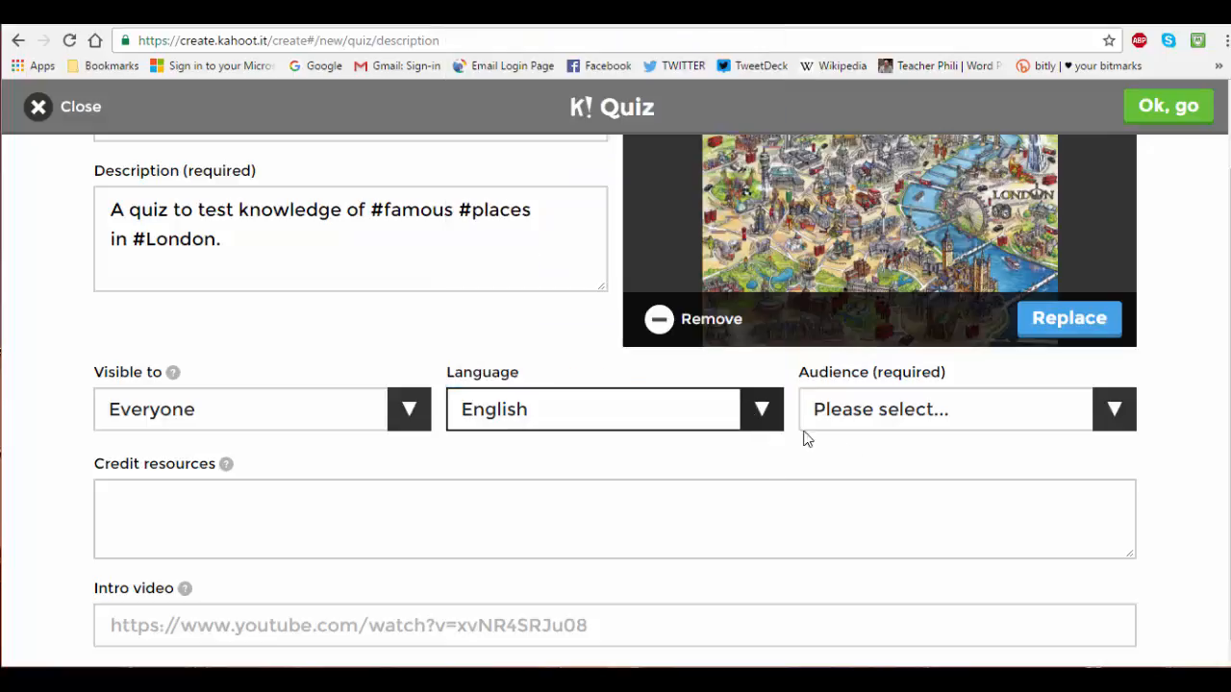
Set the quiz's audience to School and activate the Credit resources field
left_click(1115, 414)
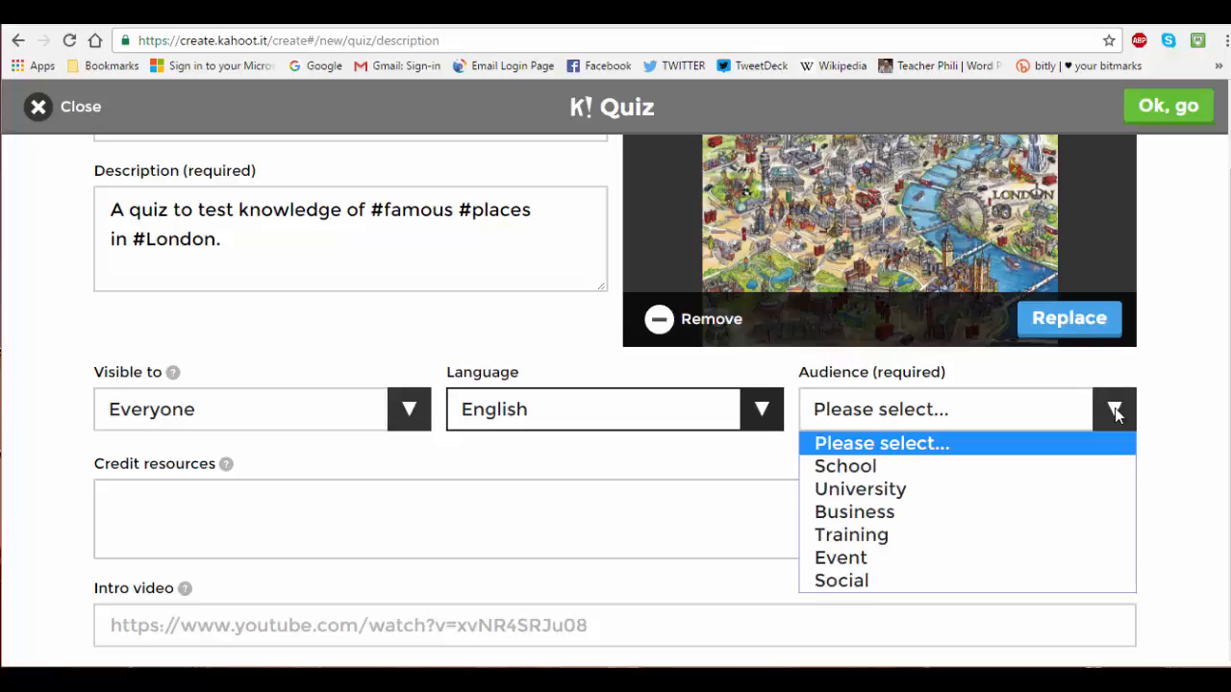
left_click(904, 467)
left_click(250, 507)
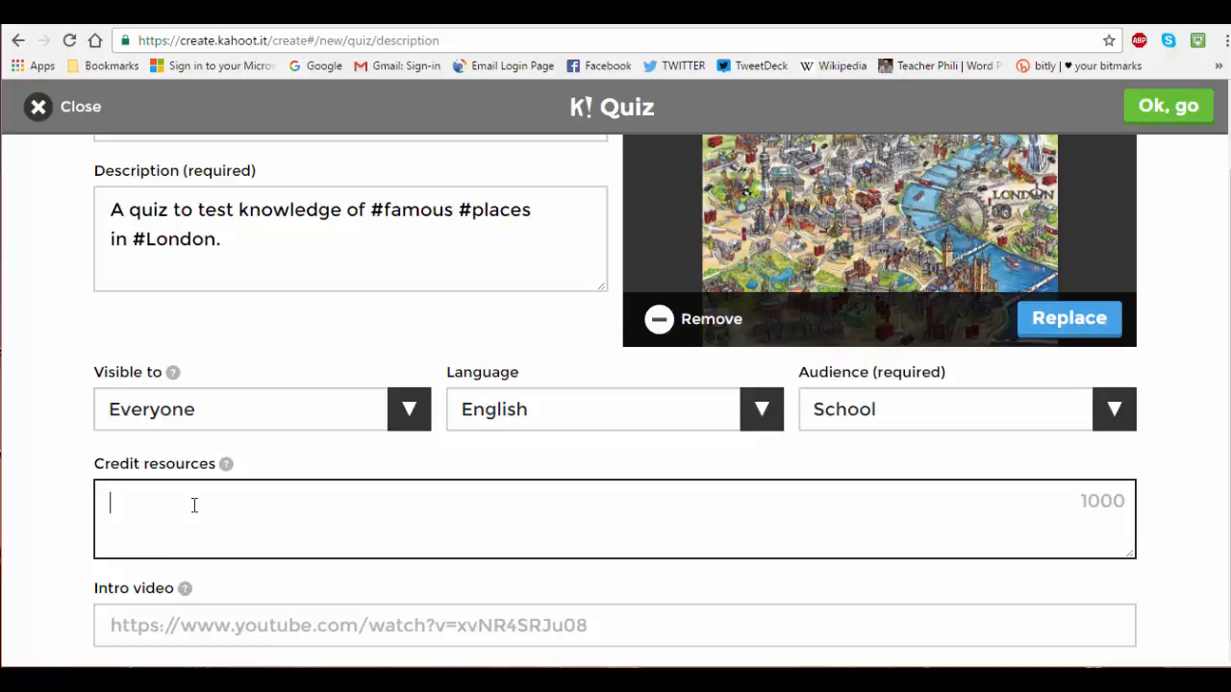
Go to the YouTube results and copy the link of the video 4K London - Capital City, London from above
scroll(248, 545, "down", 1)
left_click(391, 611)
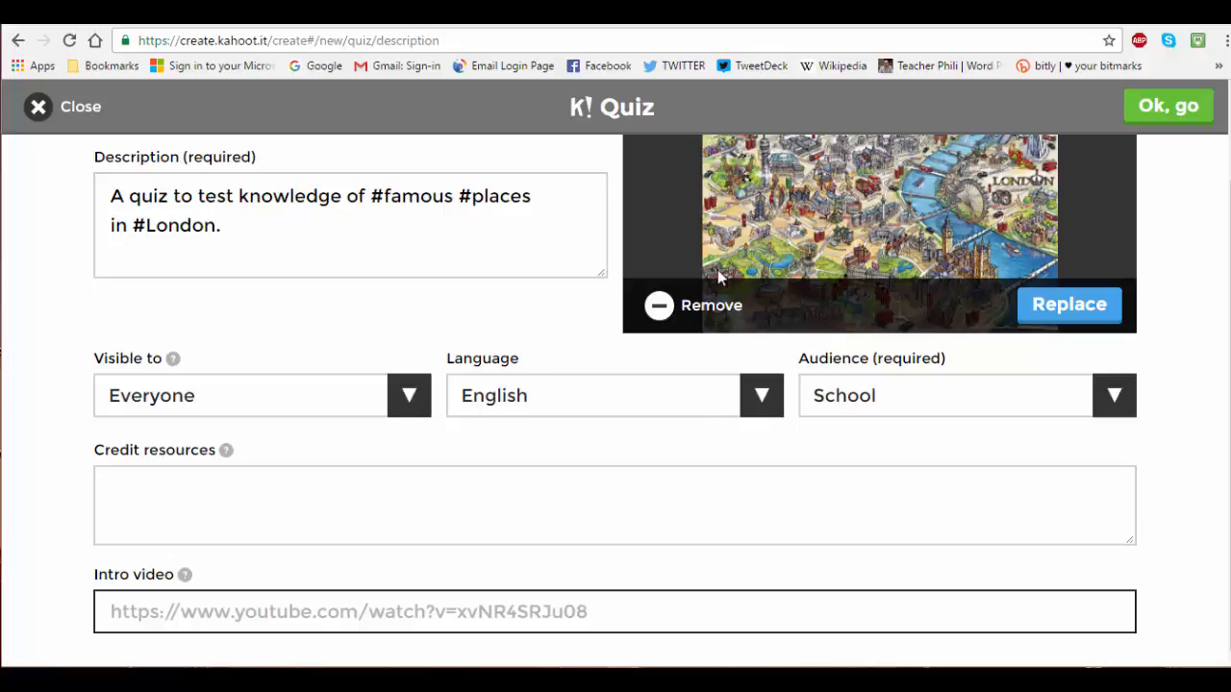
left_click(797, 27)
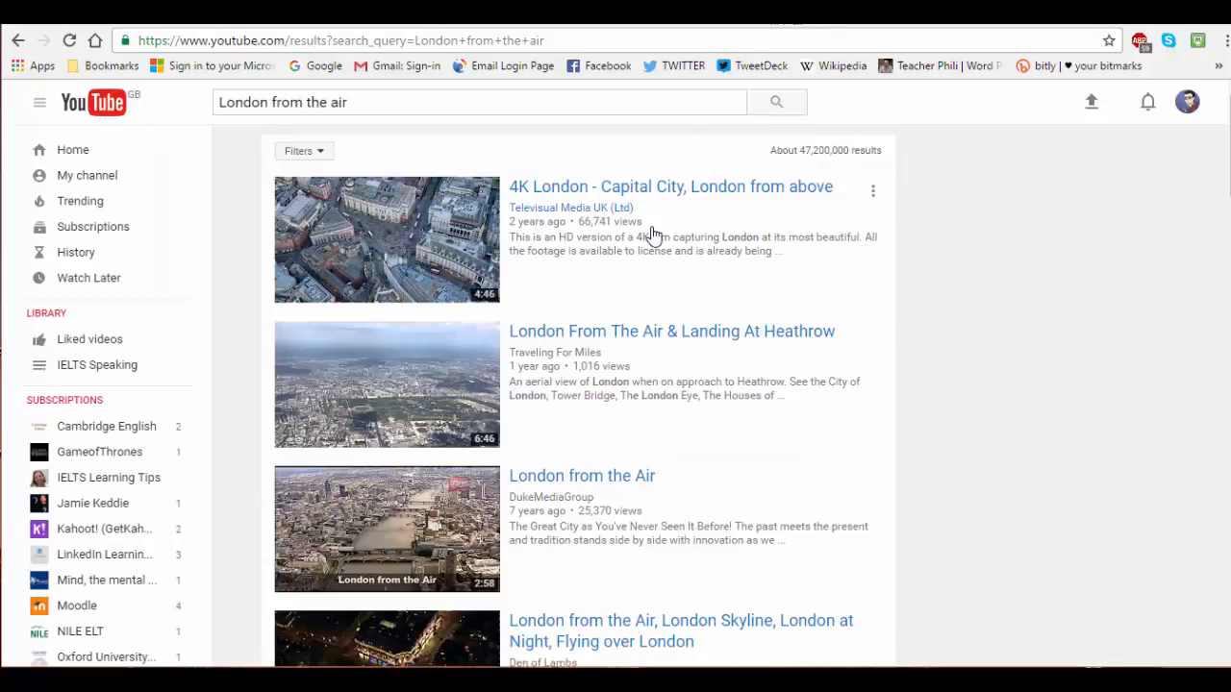
left_click(630, 189)
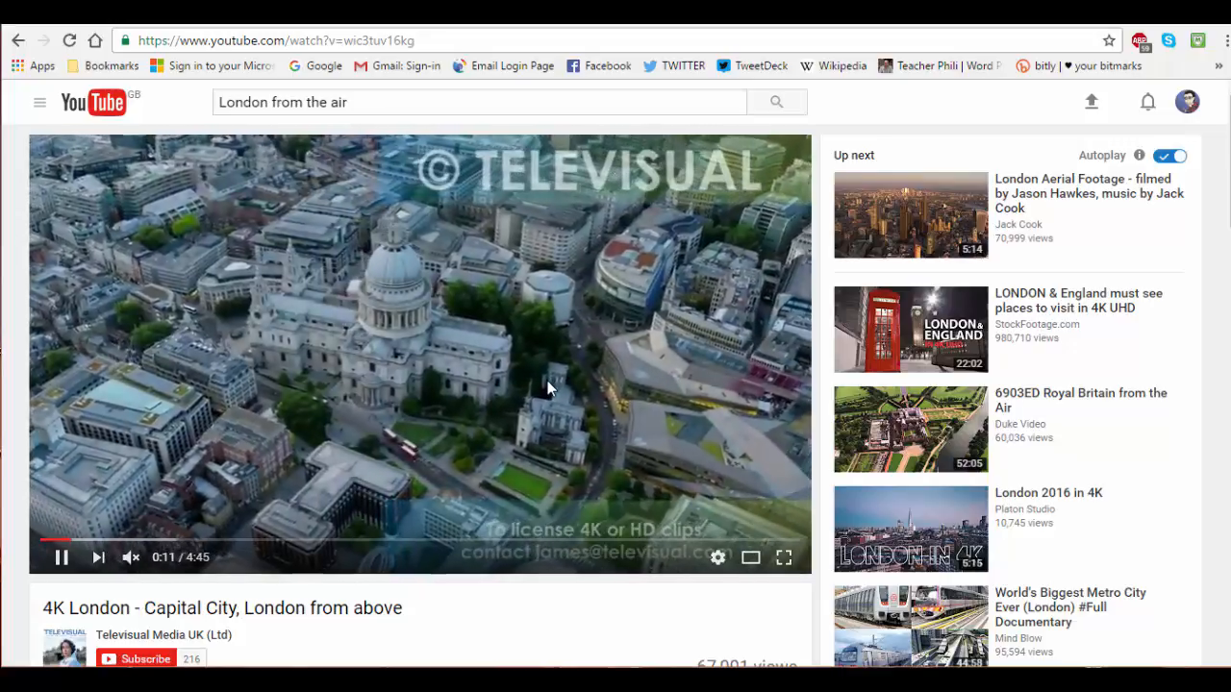
left_click(79, 557)
left_click(407, 42)
key("ctrl+c")
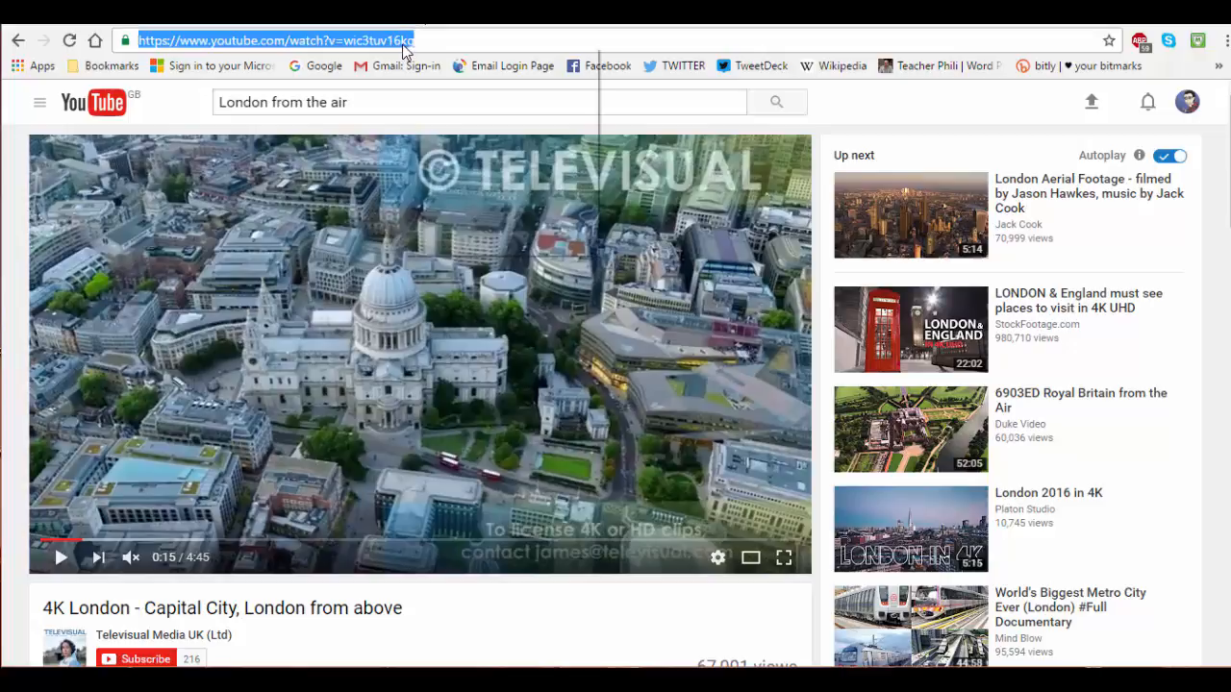
right_click(402, 45)
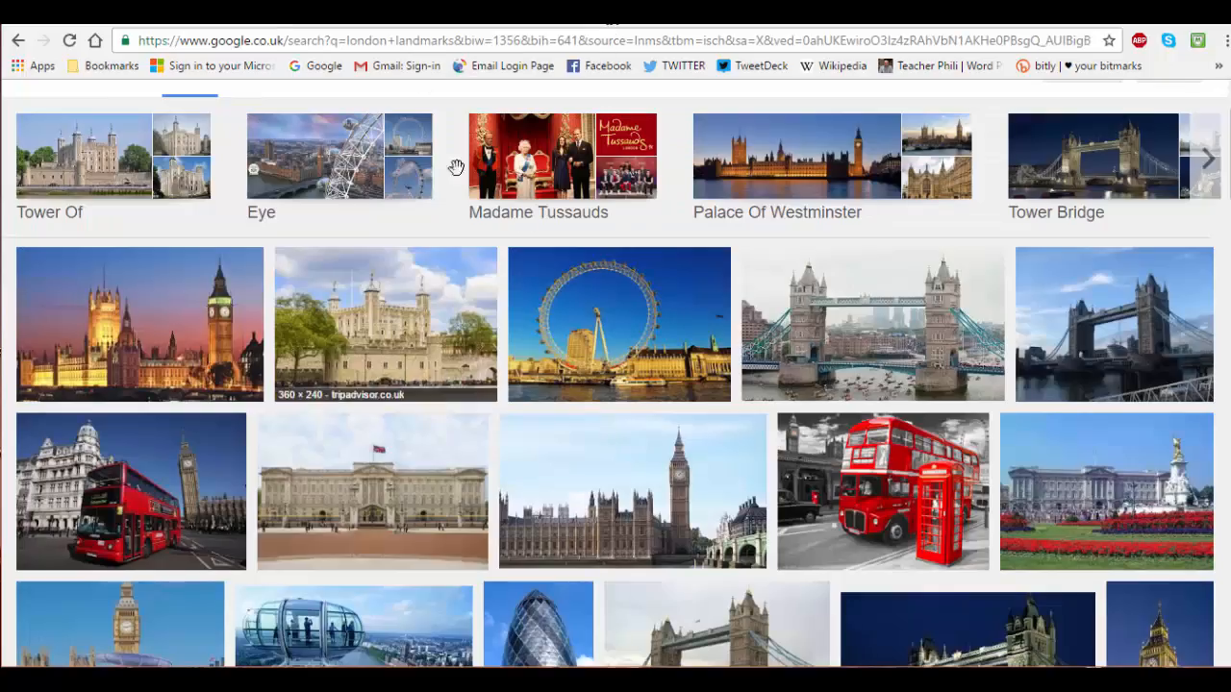
Return to the Kahoot! quiz, paste the copied YouTube link as the intro video and clear the field again
left_click(440, 23)
left_click(277, 604)
key("ctrl+v")
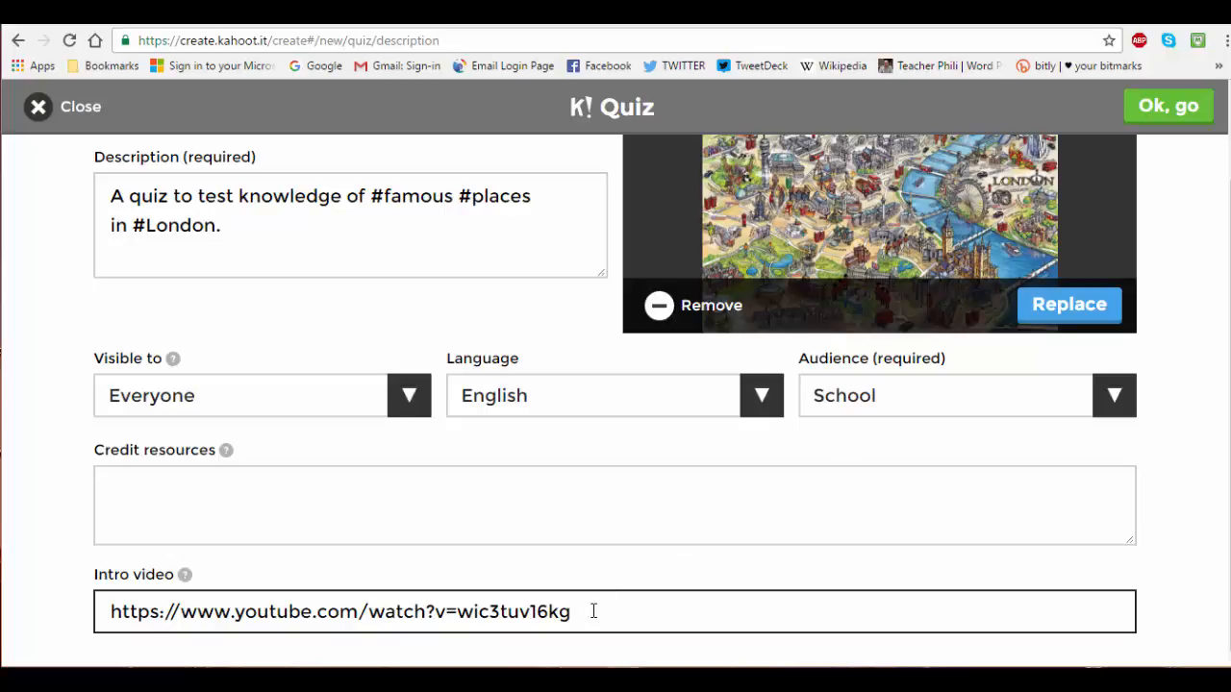
left_click_drag(594, 612, 69, 615)
key("BackSpace")
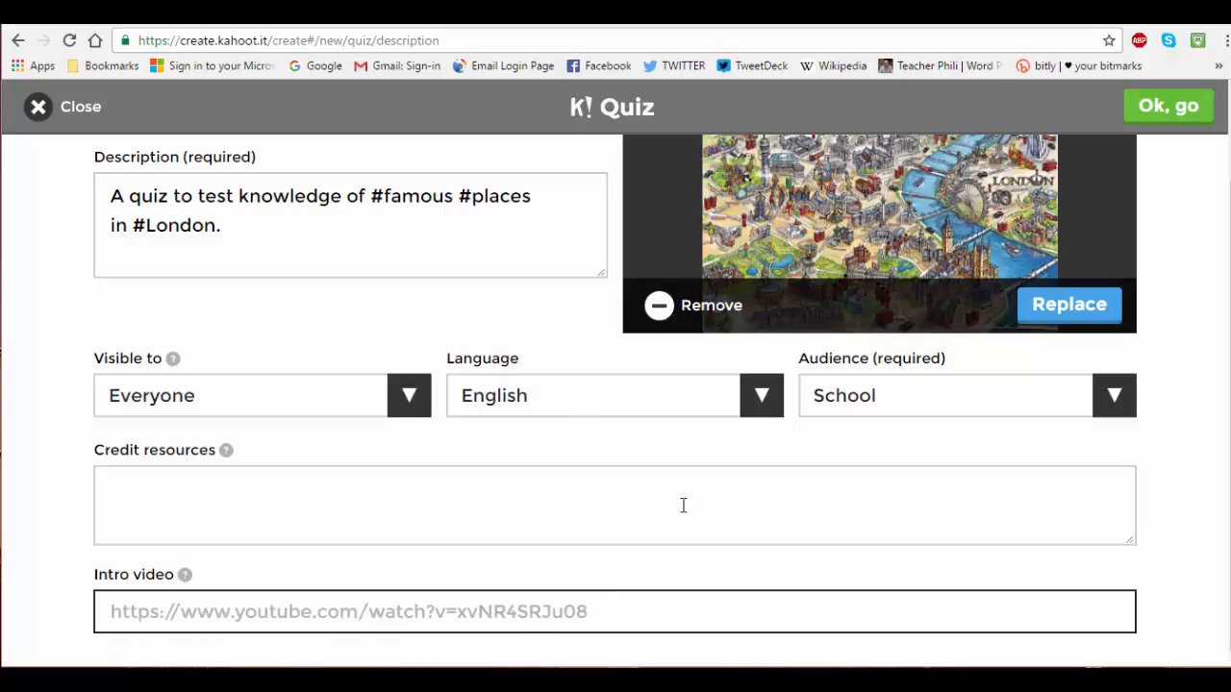
Confirm the London Landmarks quiz description and add the first question
scroll(692, 508, "up", 1)
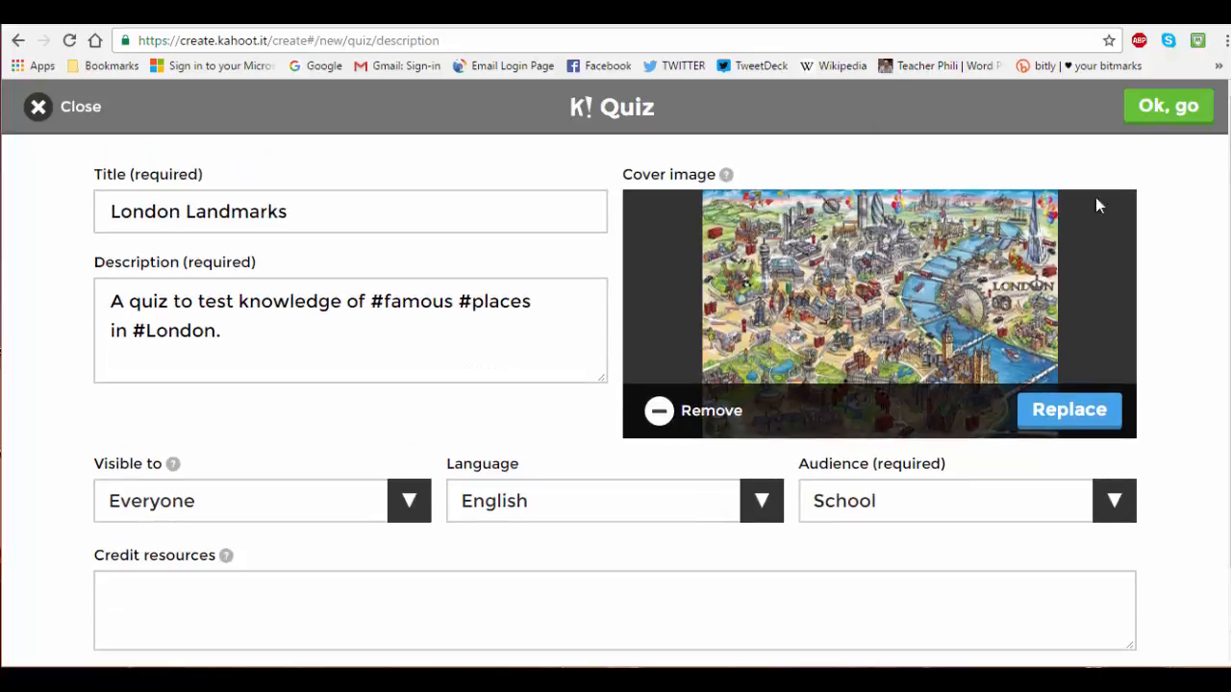
left_click(1159, 113)
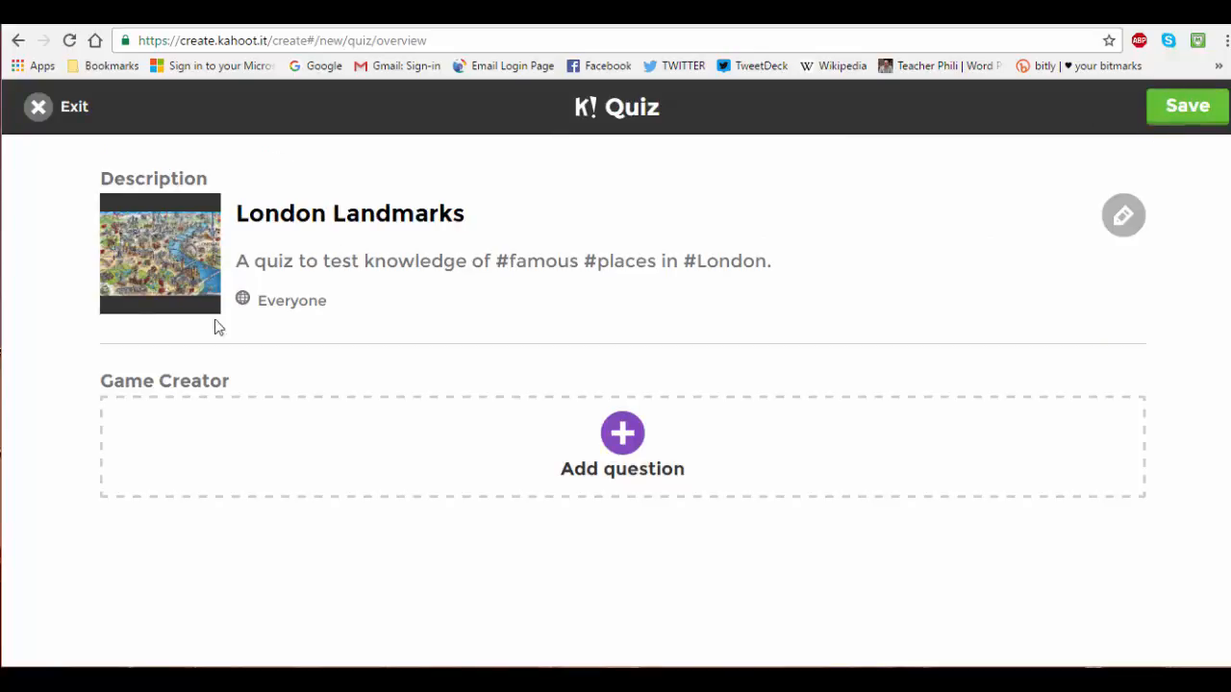
left_click(626, 440)
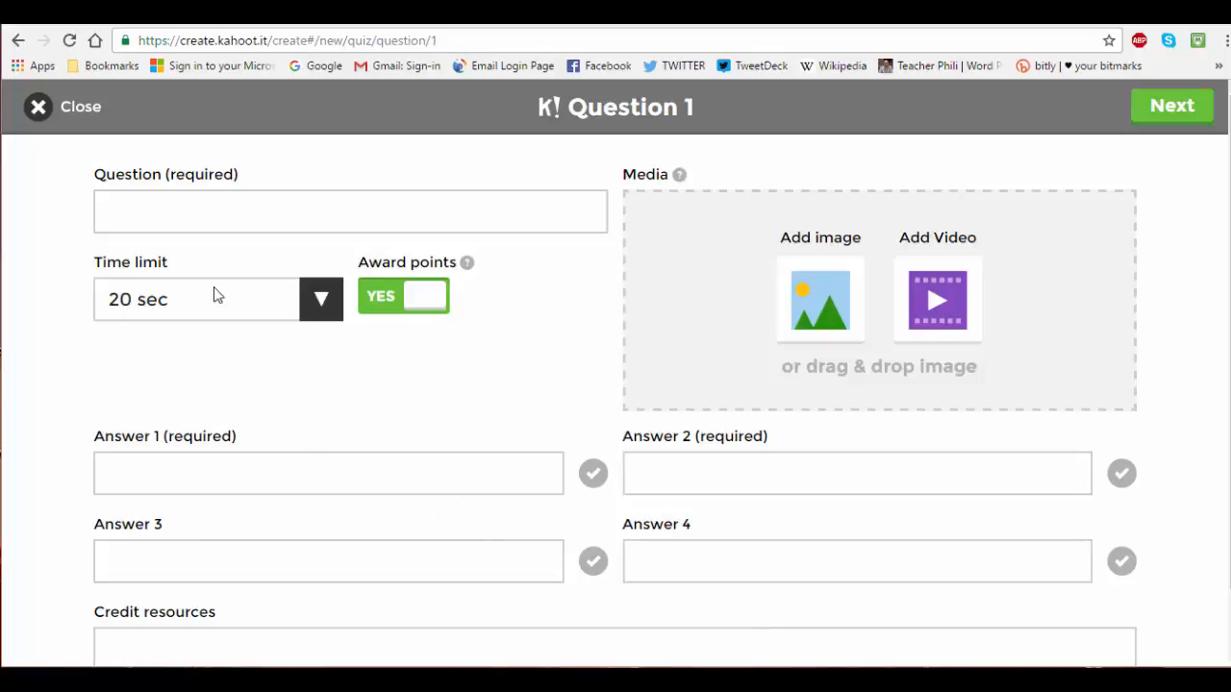
Review the time limit options for question 1 and try turning Award points off and back on
left_click(321, 307)
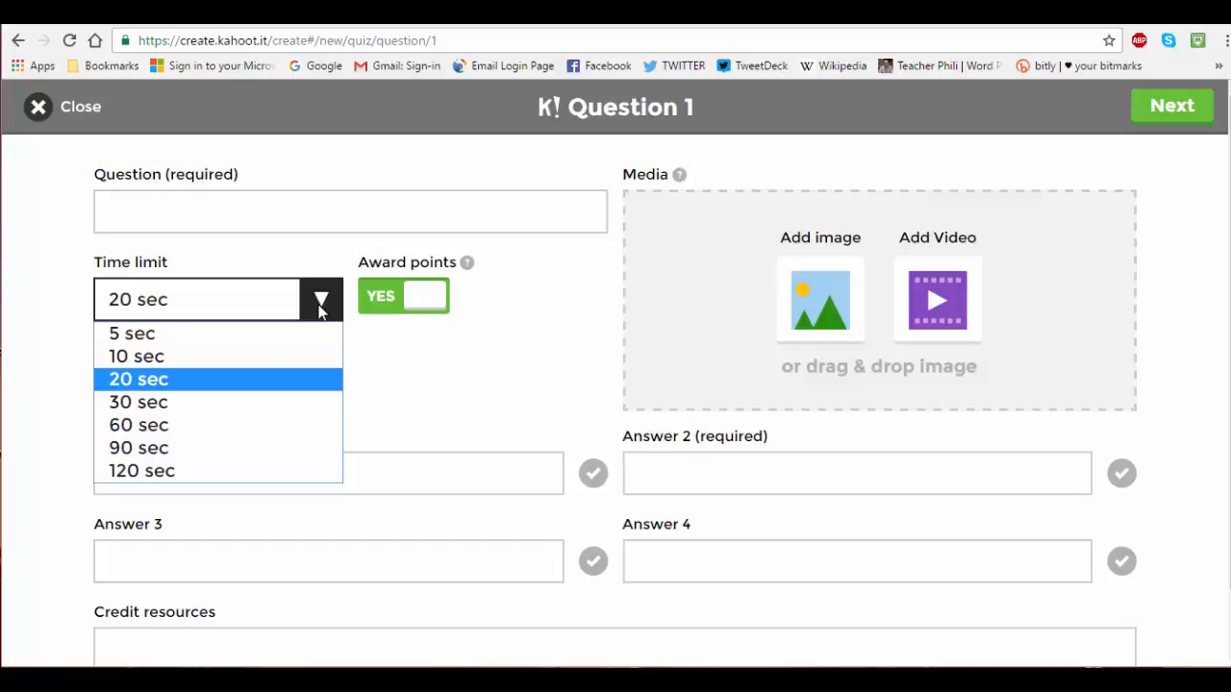
left_click(321, 307)
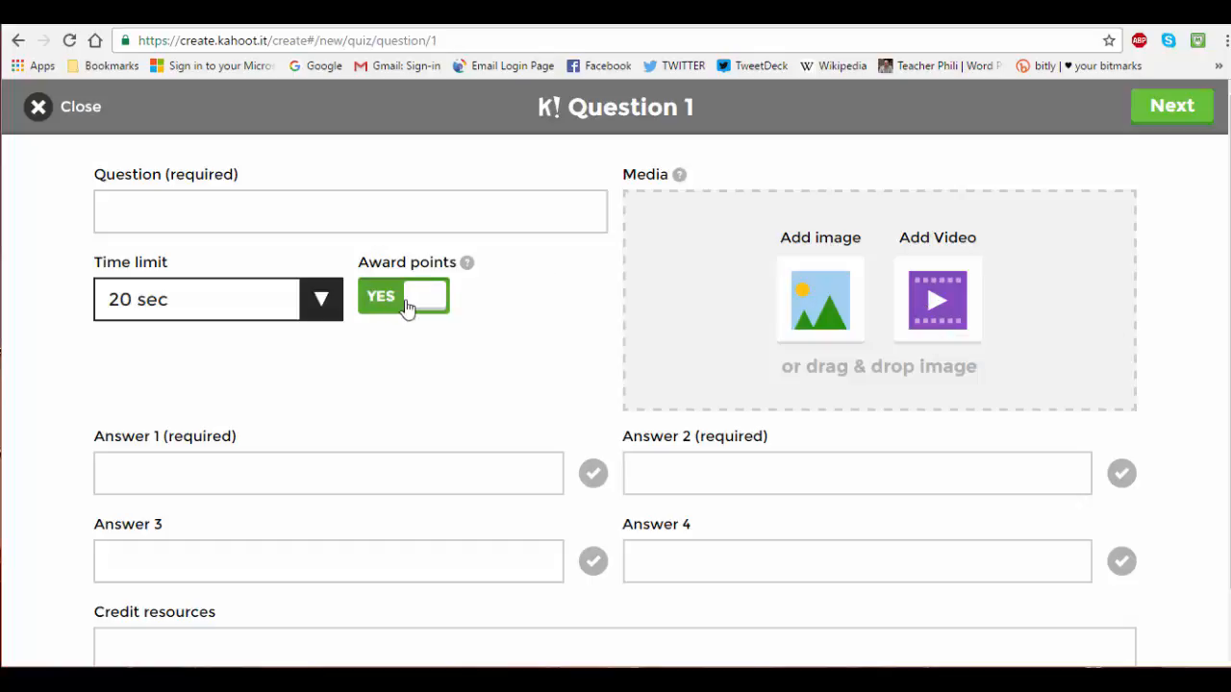
left_click(376, 303)
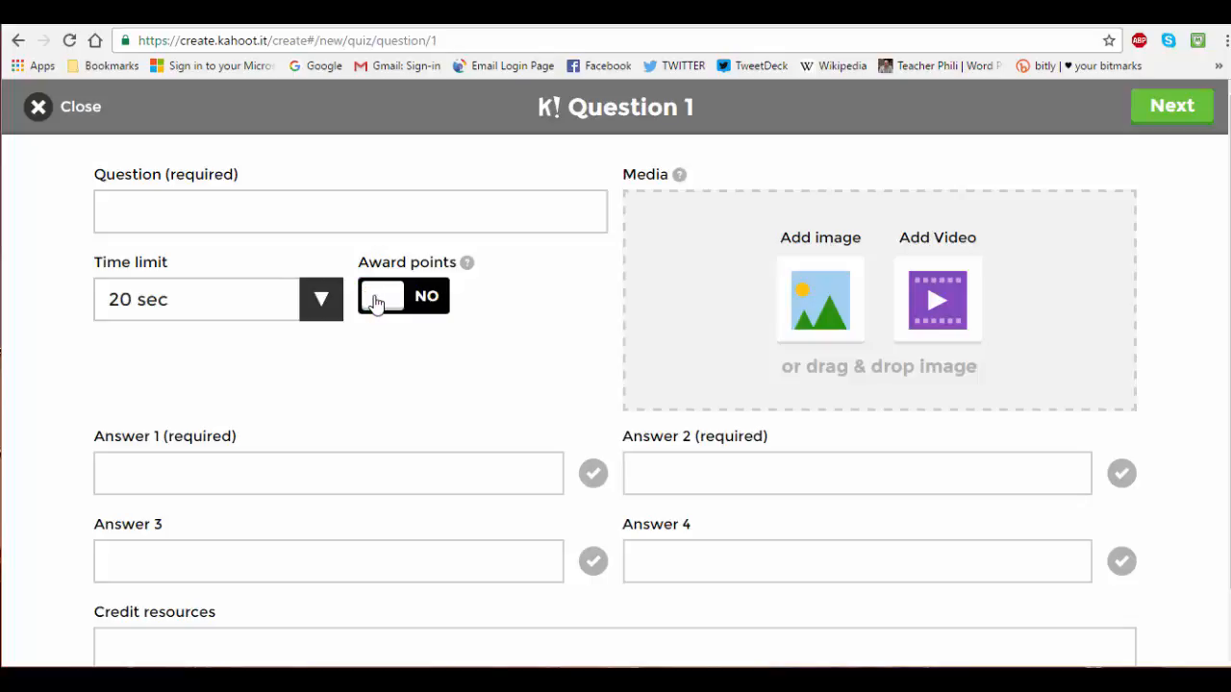
left_click(429, 301)
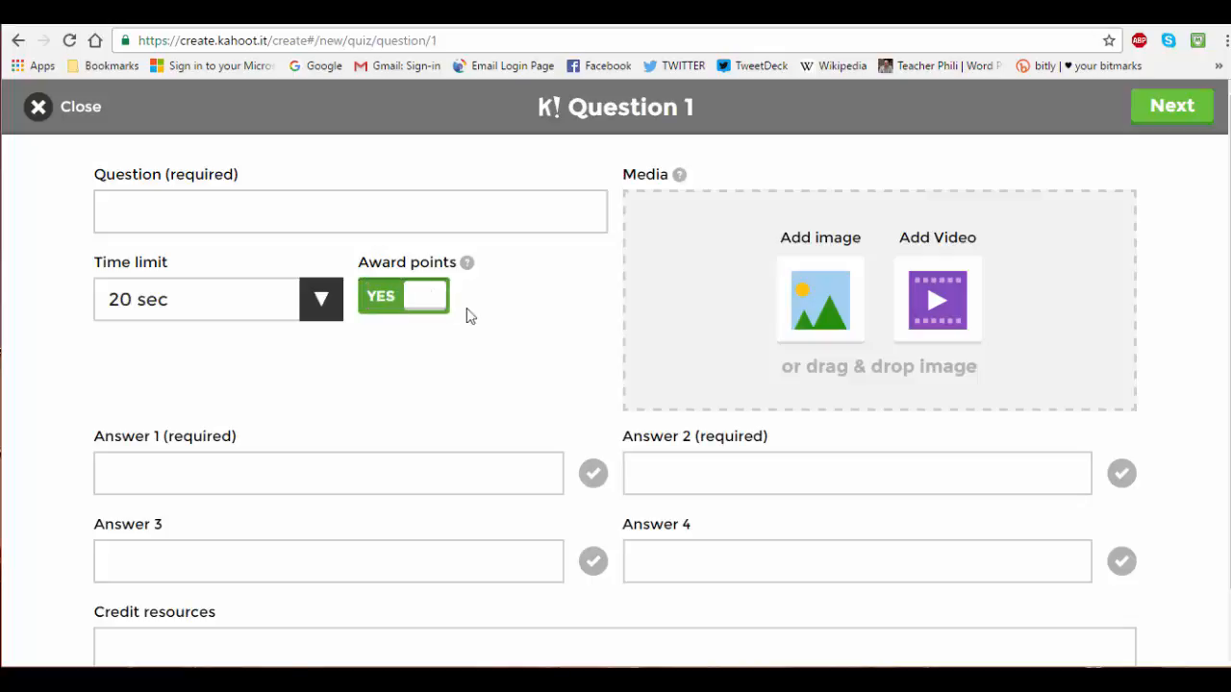
Enter "What is this building called?" as the text of question 1
left_click(252, 208)
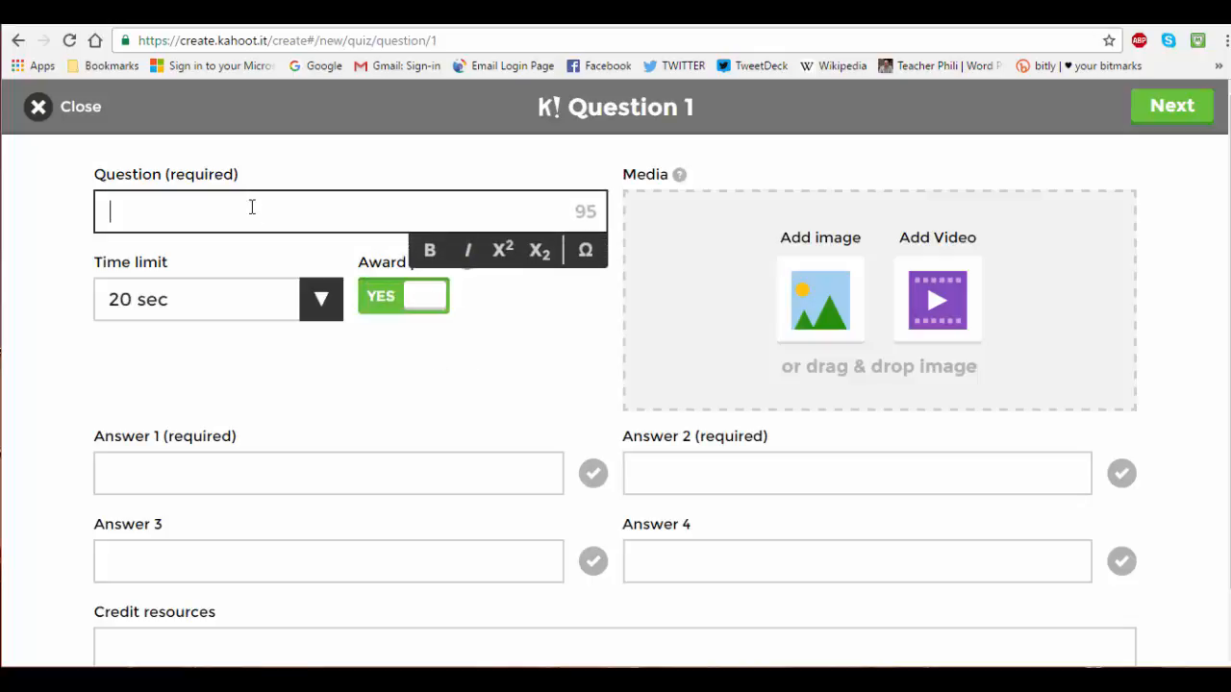
type("What is the b")
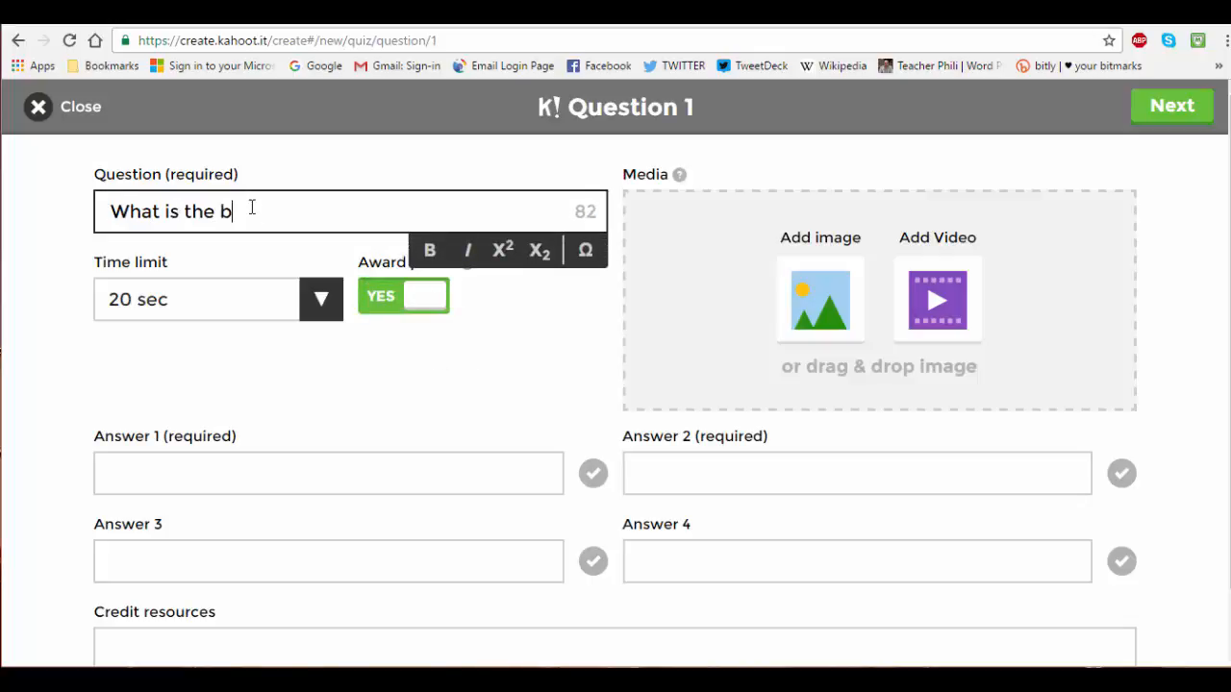
key("BackSpace")
key("BackSpace")
key("BackSpace")
type("is building called?")
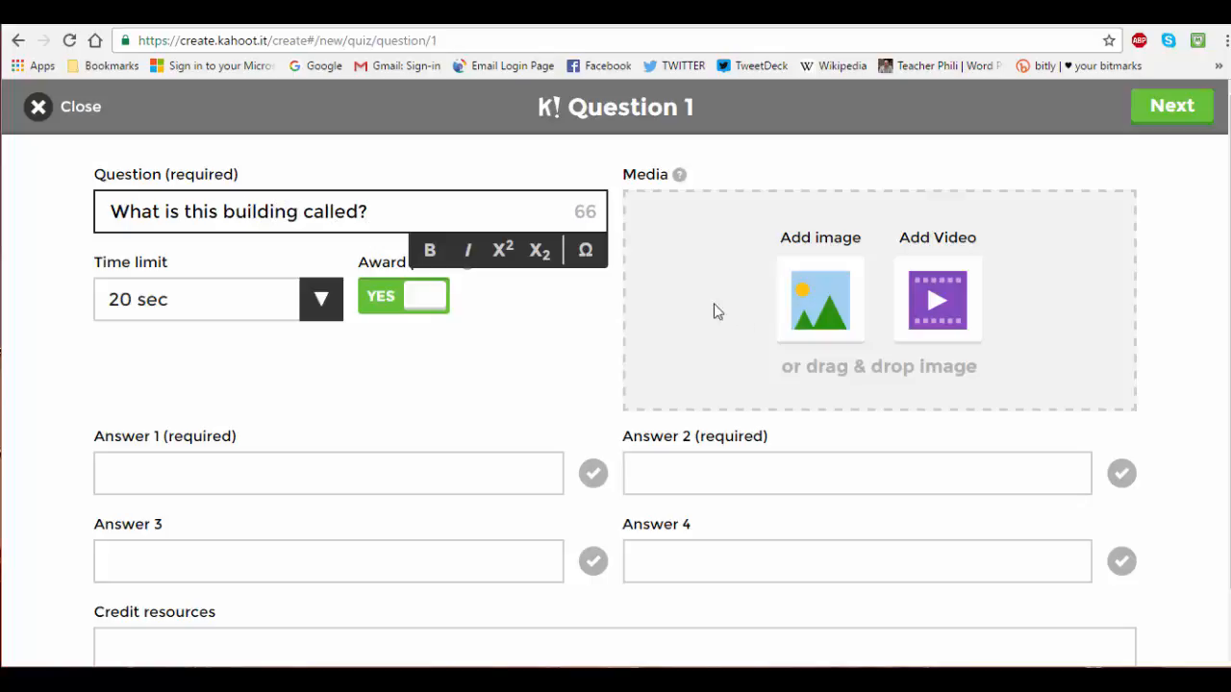
Add the image Buckingham-palace.jpg from the Kahoot! Screenshots folder to question 1
left_click(819, 296)
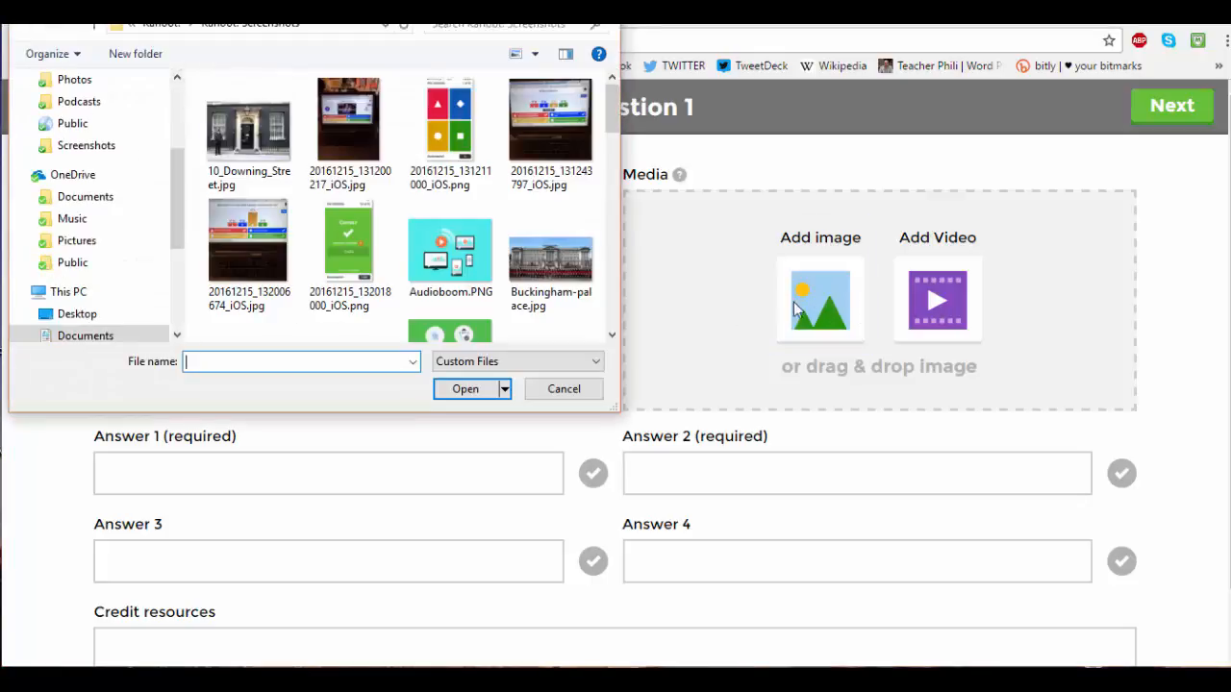
scroll(488, 260, "down", 1)
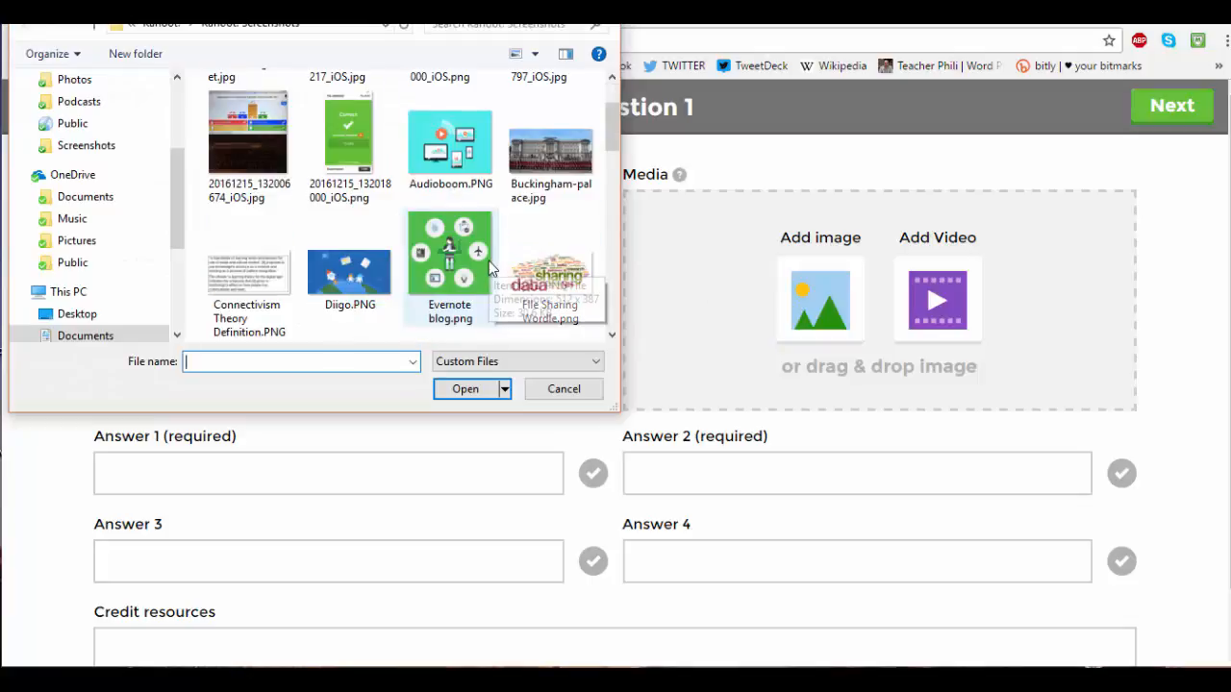
left_click(545, 198)
left_click(466, 389)
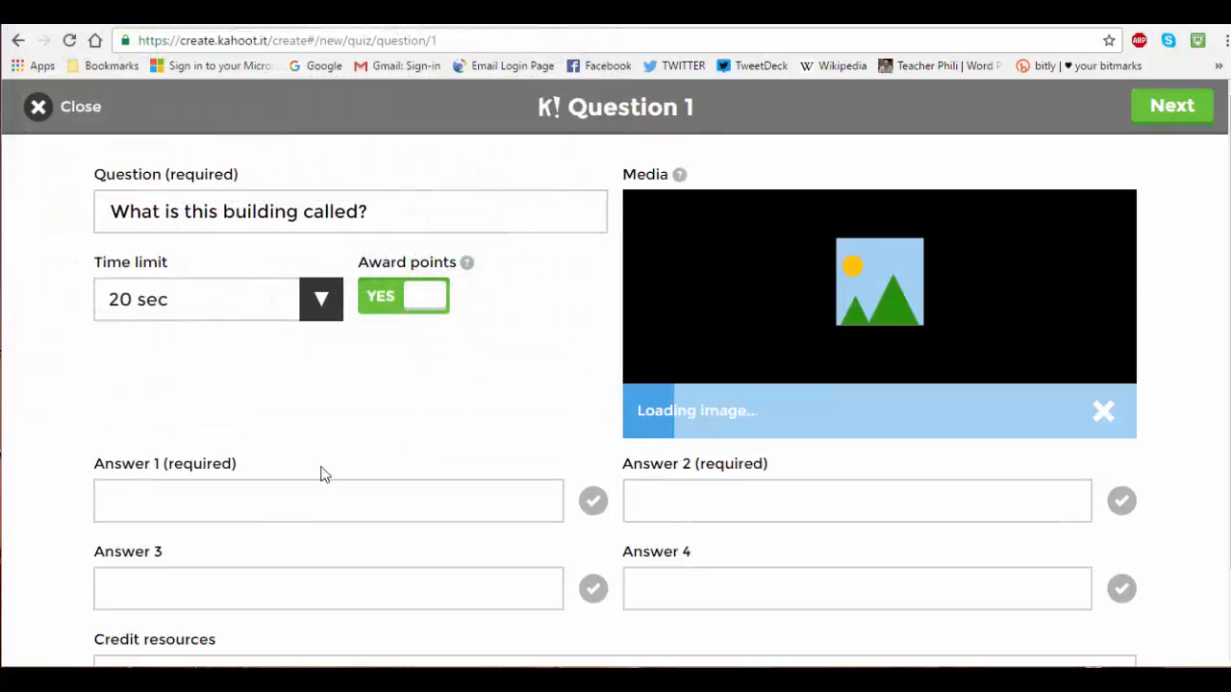
Enter Hampton Court, Windsor Castle and Buckingham Palace as answers 1, 2 and 3 of the question
left_click(259, 497)
type("Hampton Court")
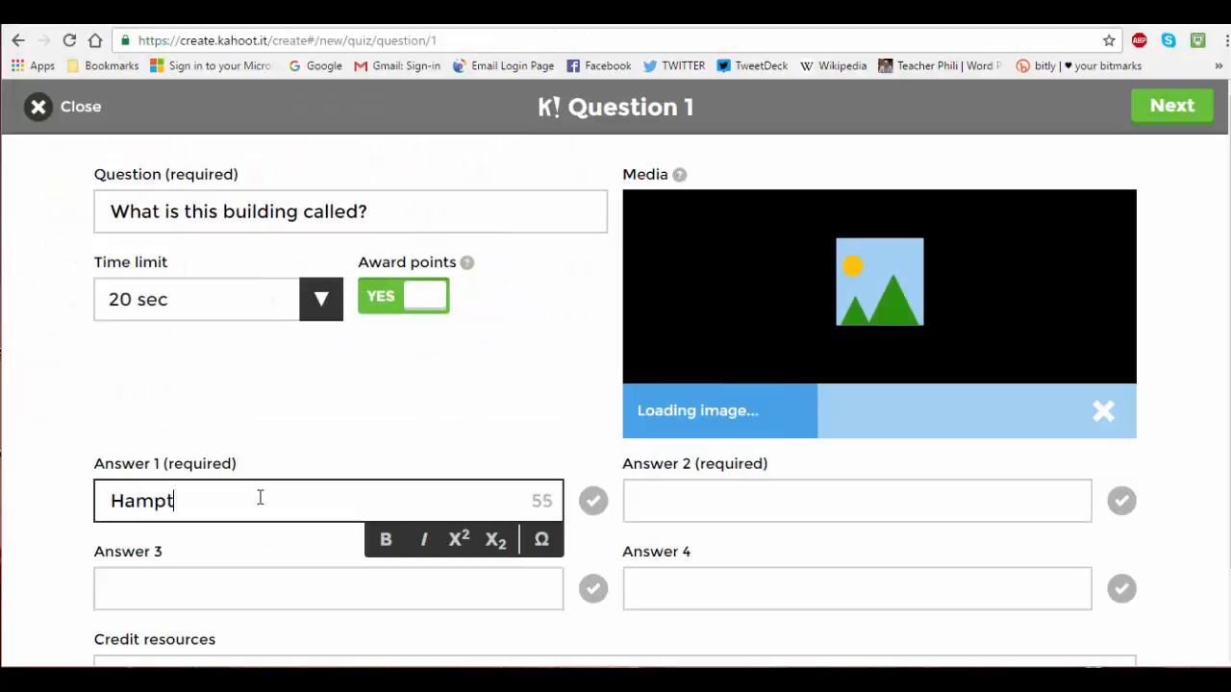
left_click(756, 501)
type("Windsor Castle")
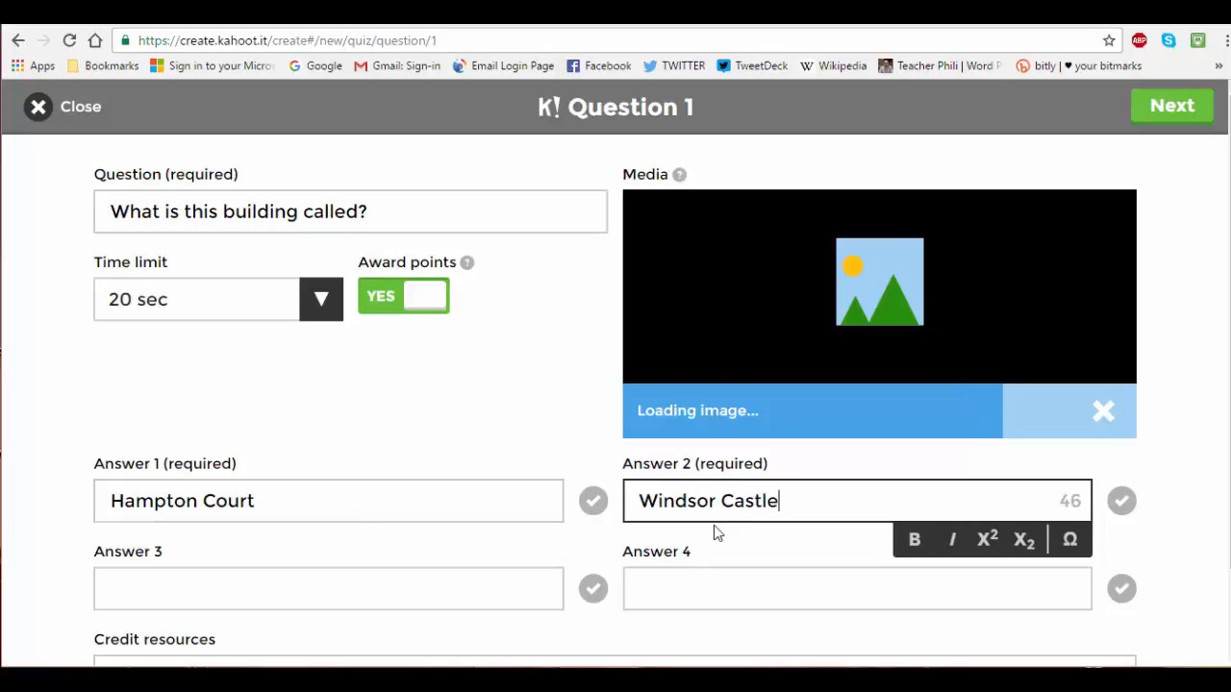
scroll(448, 498, "down", 1)
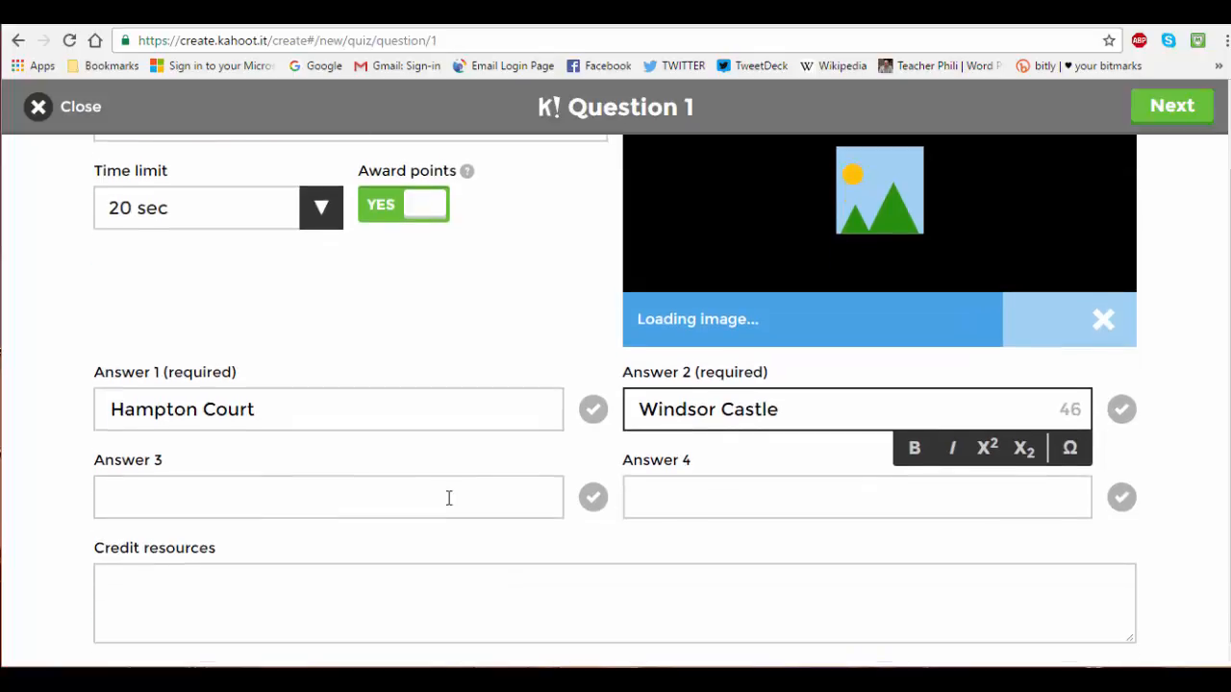
left_click(420, 492)
type("Buckingham Cas")
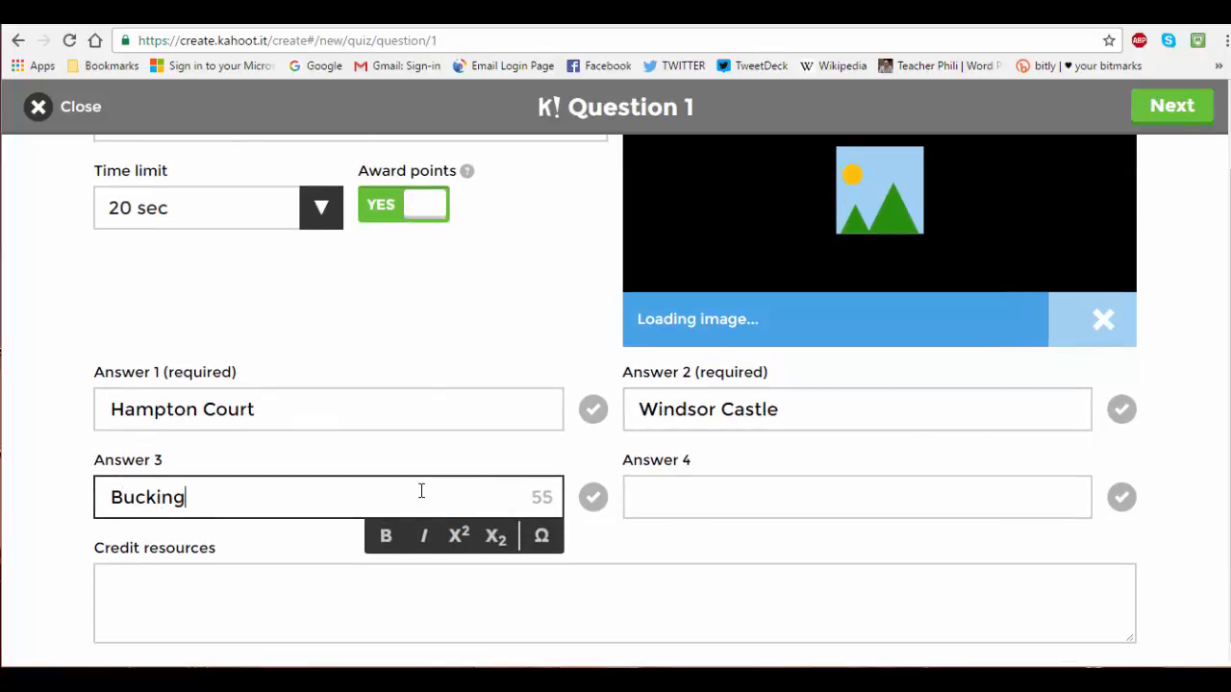
key("BackSpace")
key("BackSpace")
key("BackSpace")
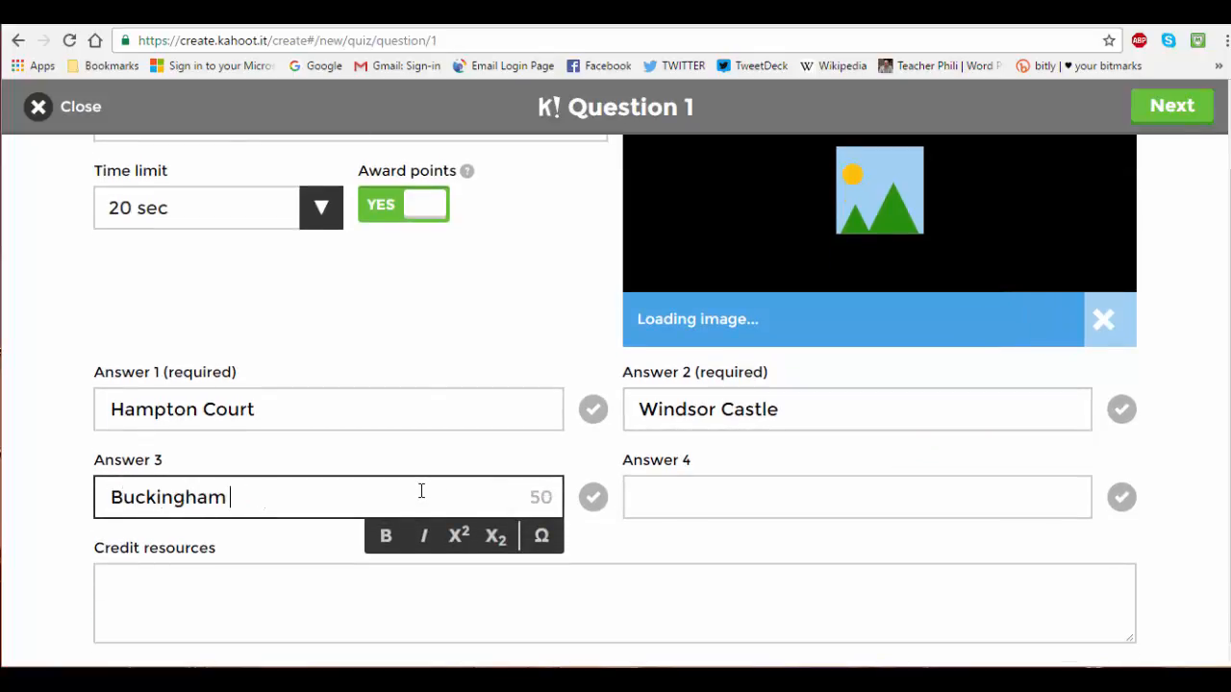
type("Palace")
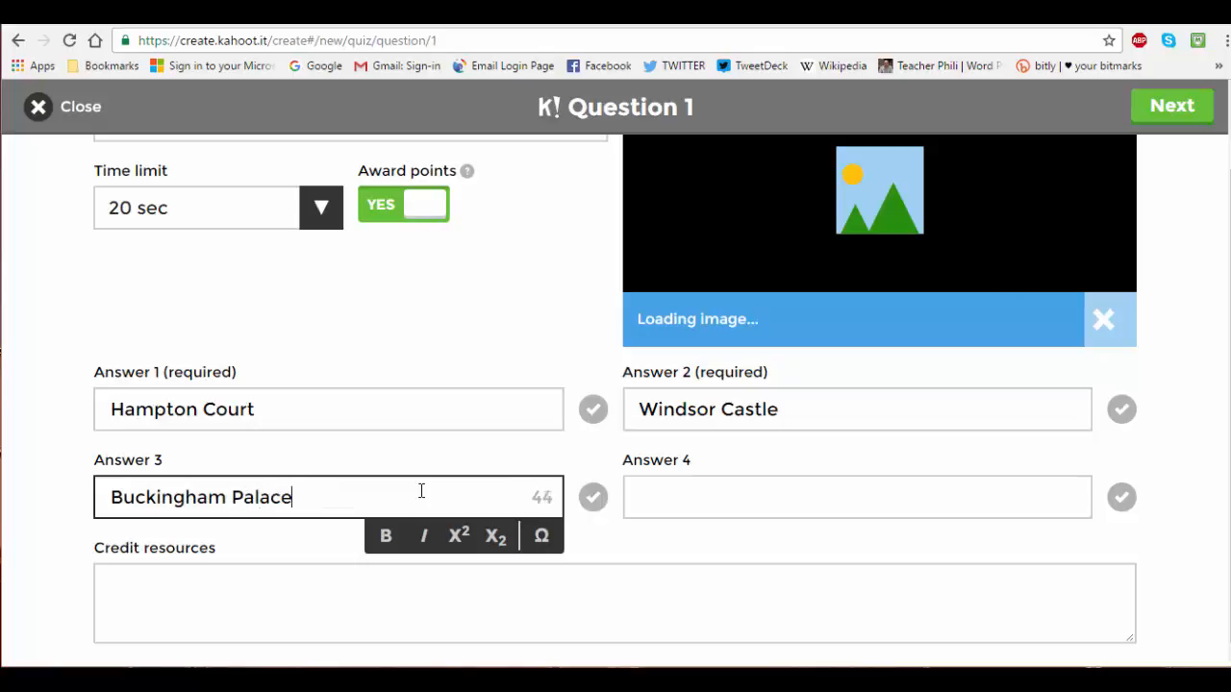
Complete question 1 with Houses of Westminster as answer 4 and Buckingham Palace marked as the correct answer
left_click(862, 505)
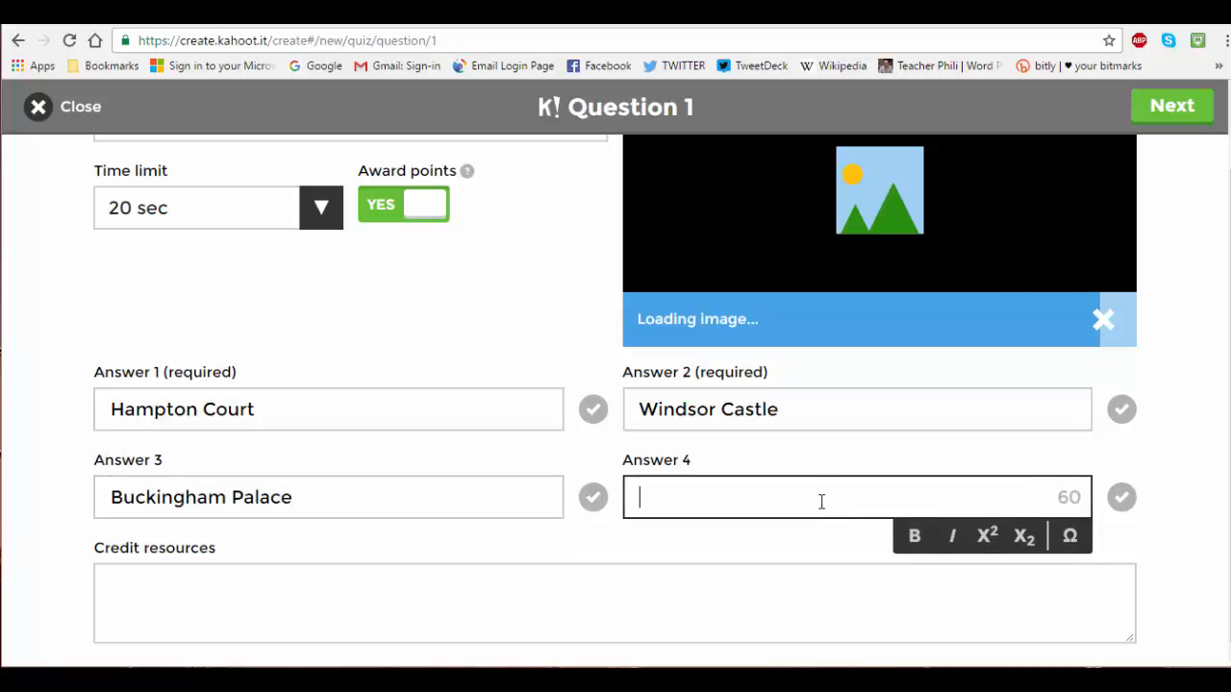
type("Houses of")
key("BackSpace")
key("BackSpace")
key("BackSpace")
type("s")
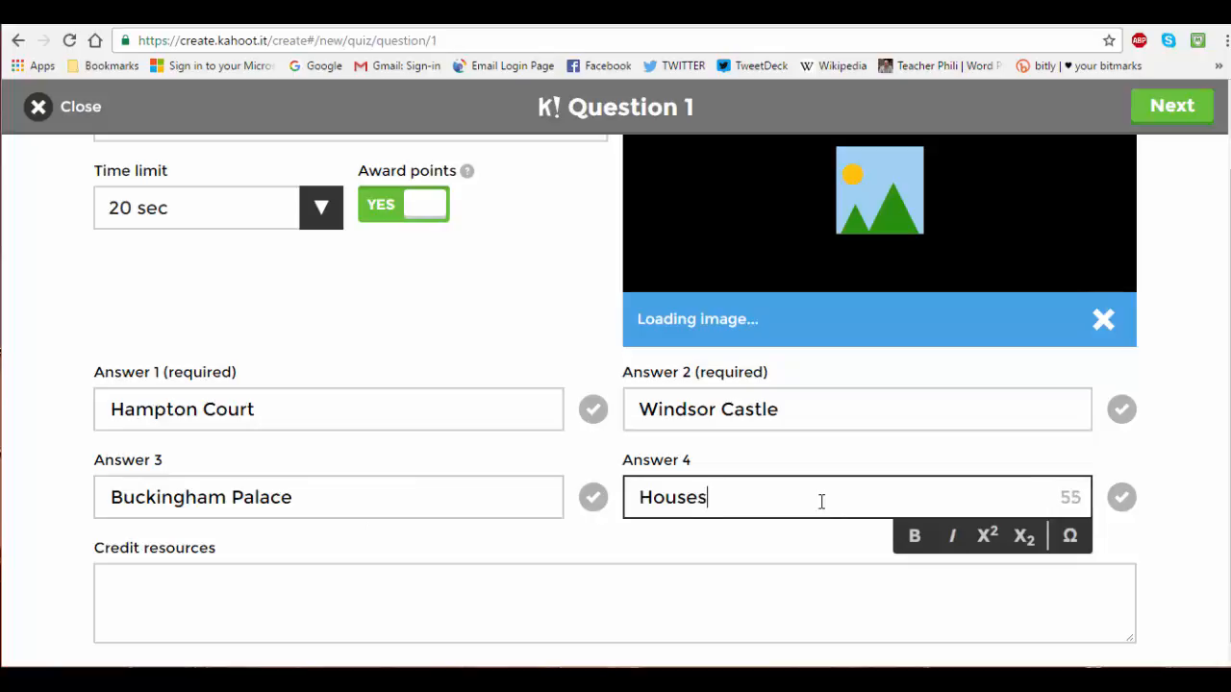
type(" of Wester")
key("BackSpace")
key("BackSpace")
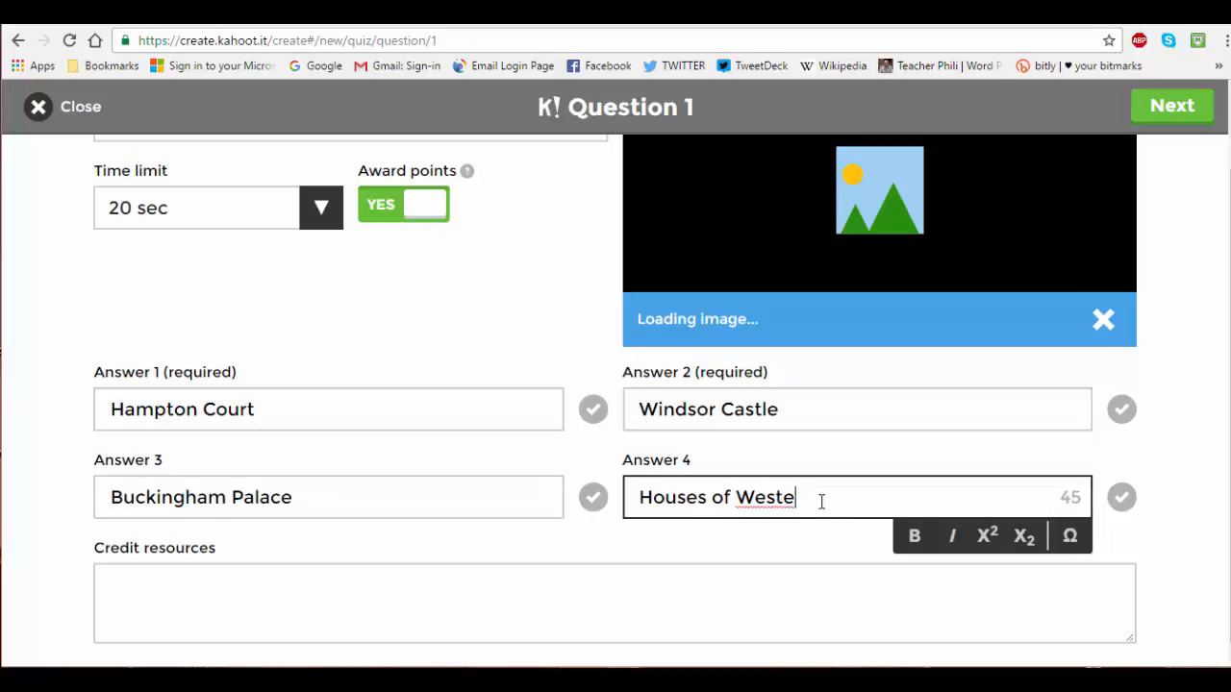
type("minster")
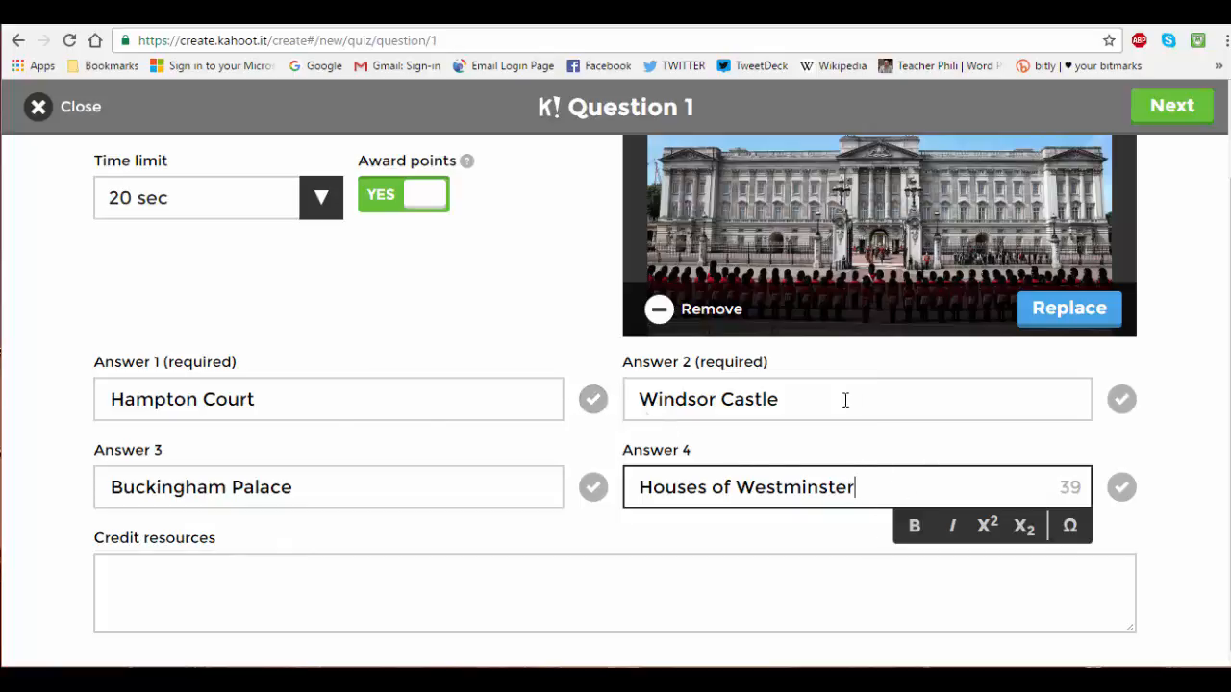
left_click(593, 487)
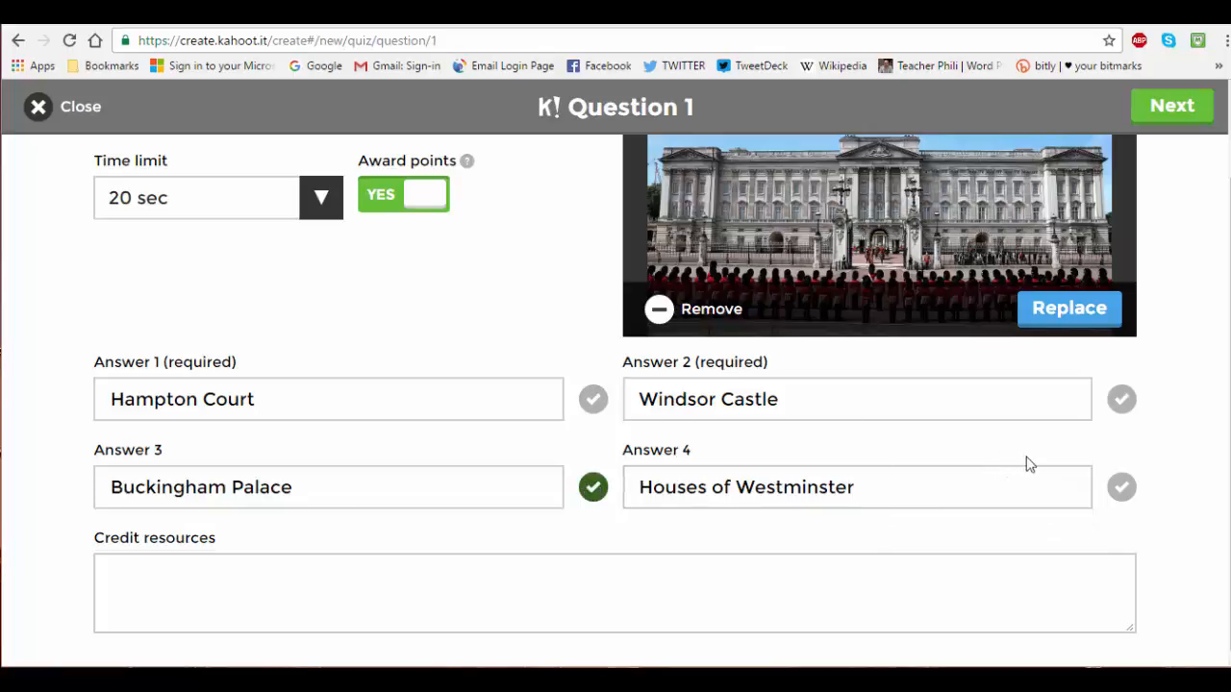
left_click(1175, 108)
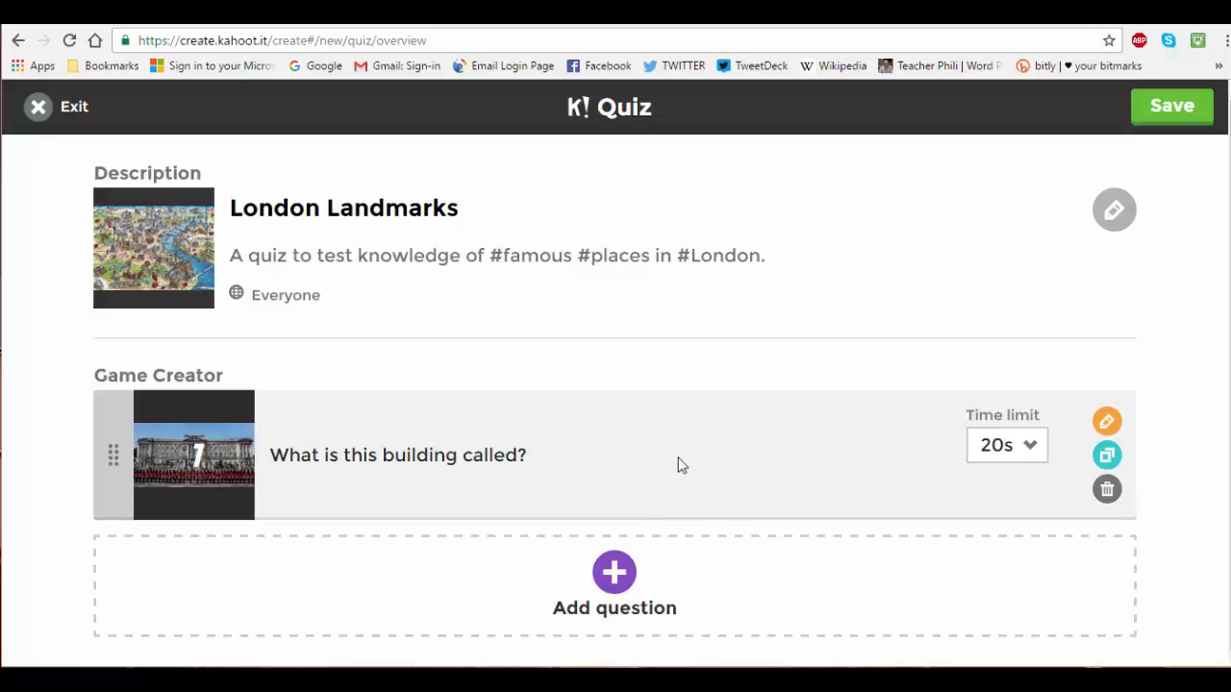
Add a second question with the text "Where is this door?"
left_click(615, 577)
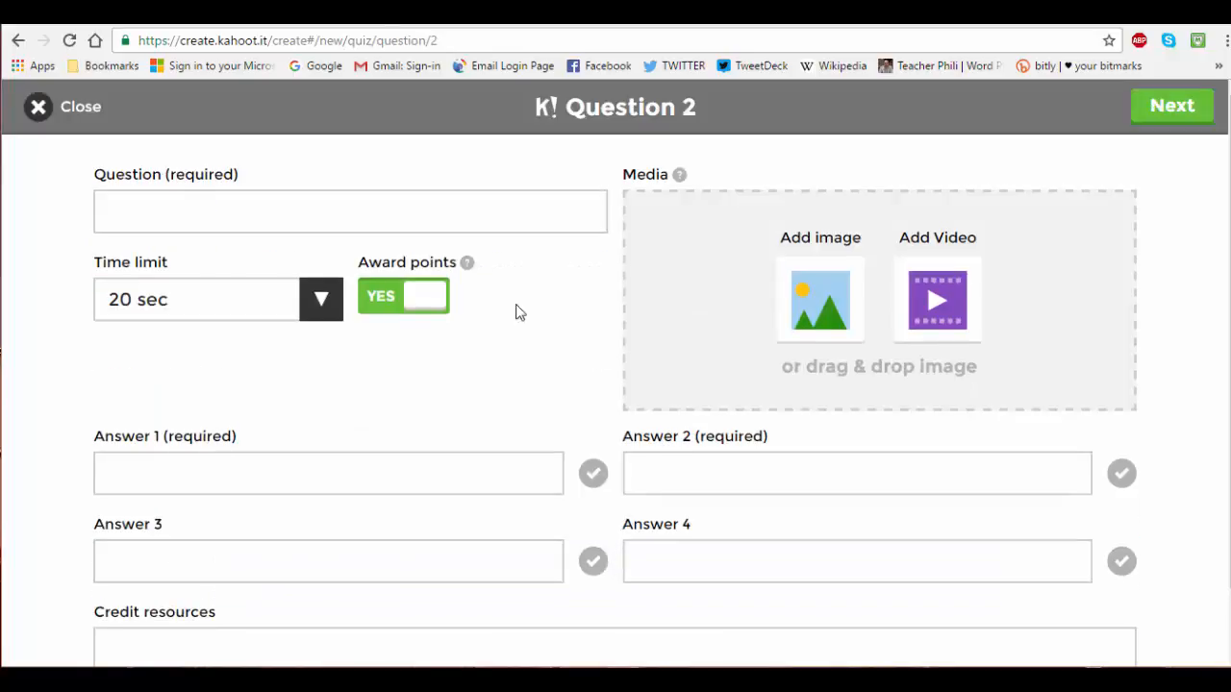
left_click(370, 202)
type("Where is")
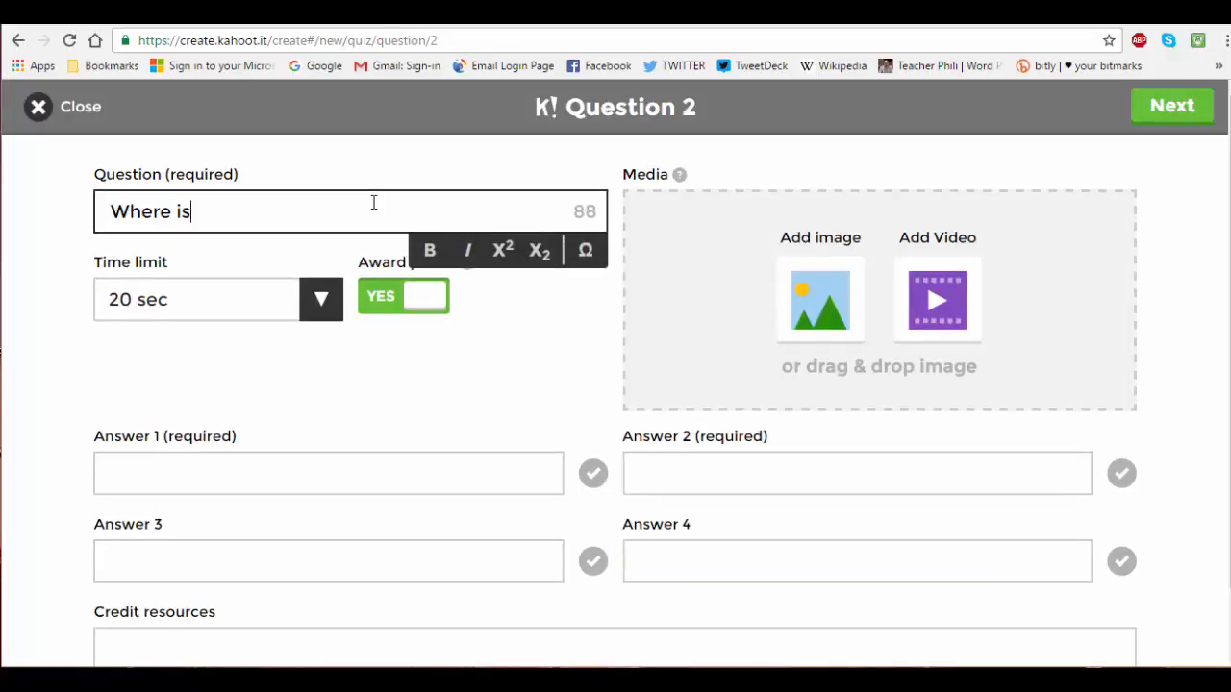
type(" this door?")
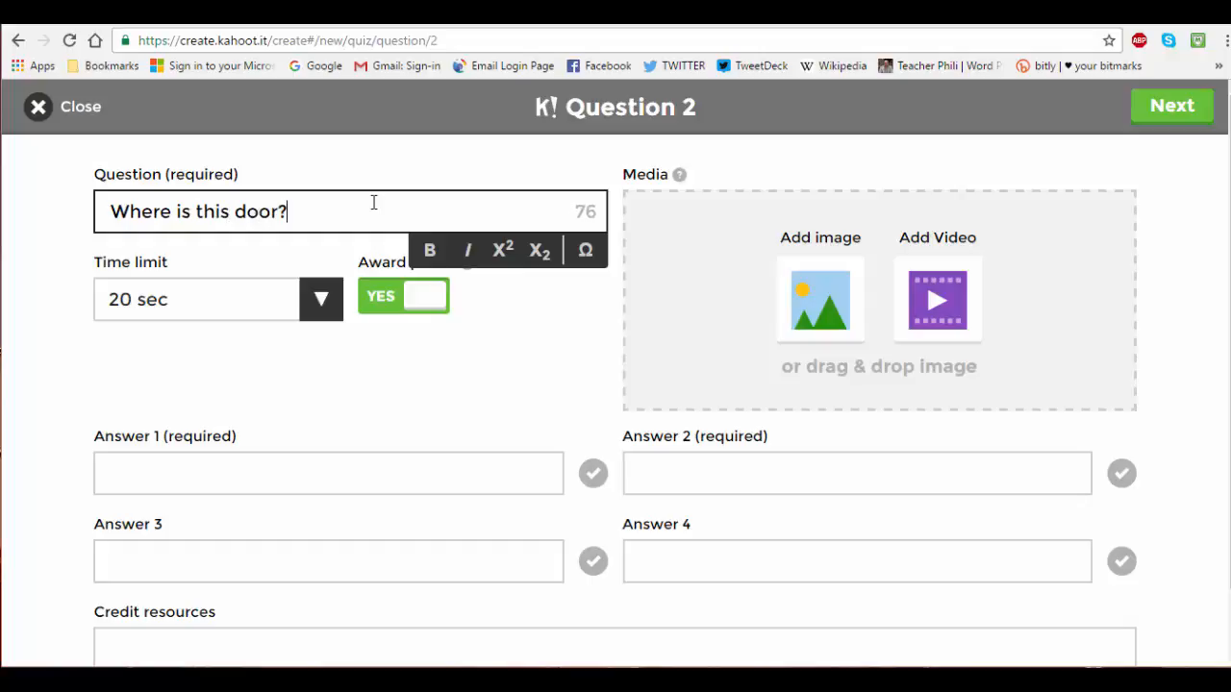
Add the image 10_Downing_Street.jpg from the Kahoot! Screenshots folder to question 2
left_click(823, 300)
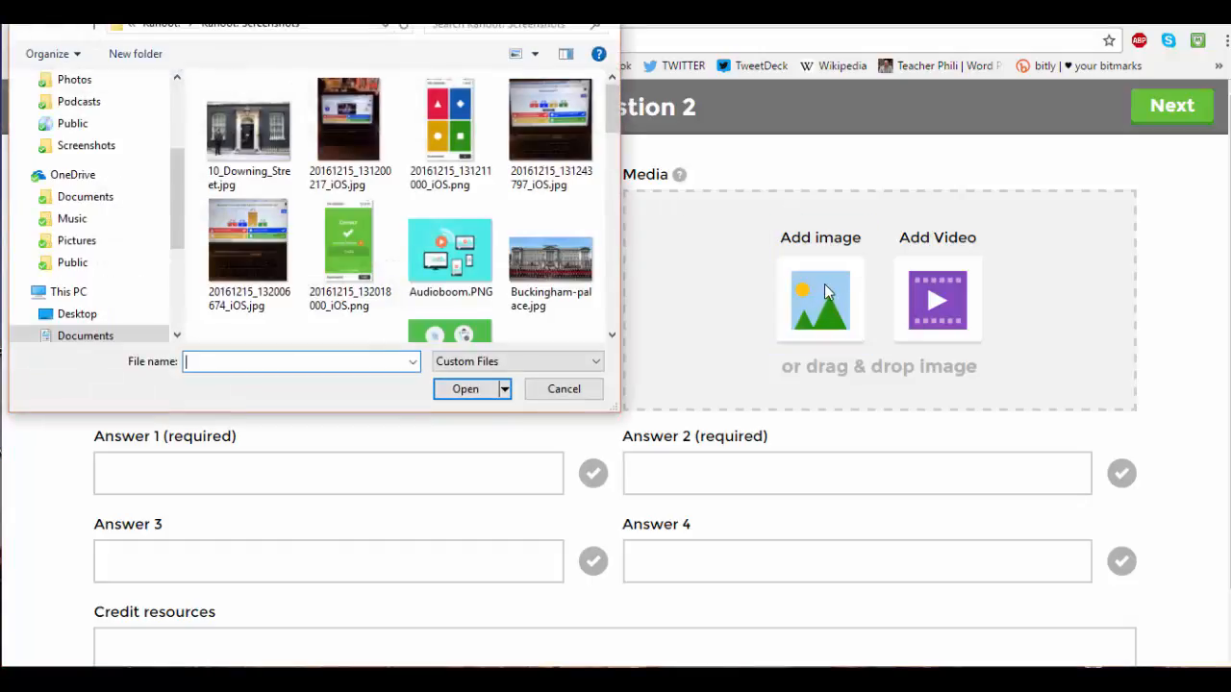
left_click(611, 336)
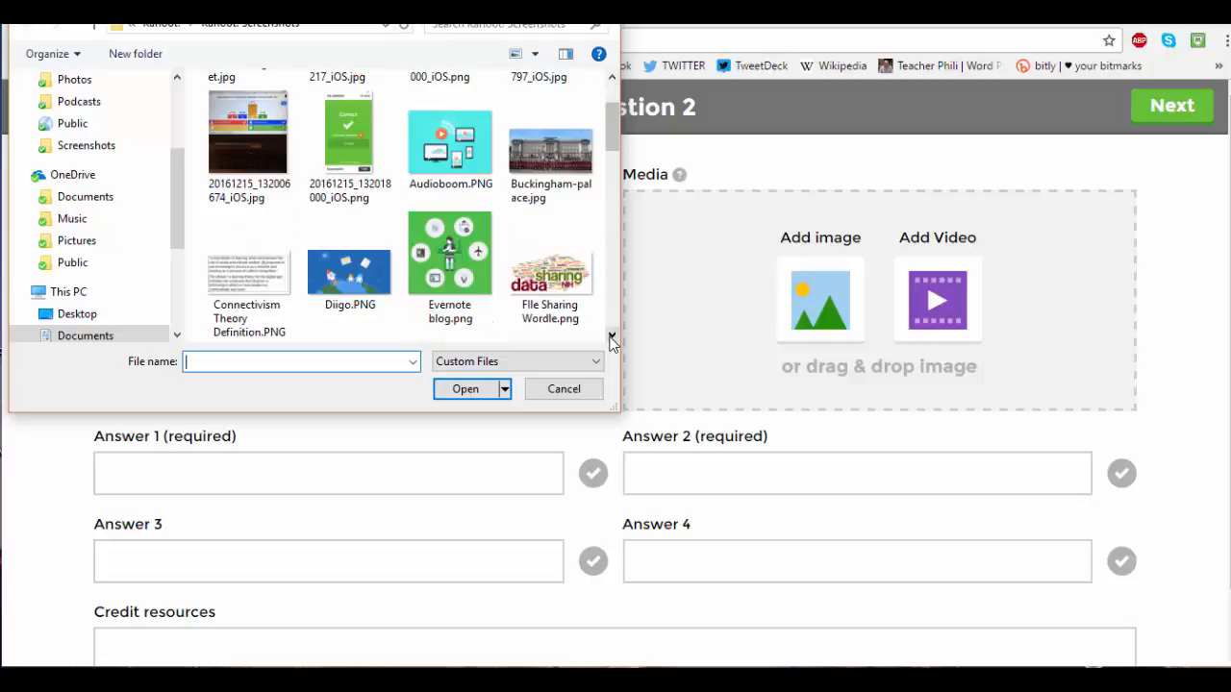
scroll(616, 143, "up", 1)
left_click(248, 123)
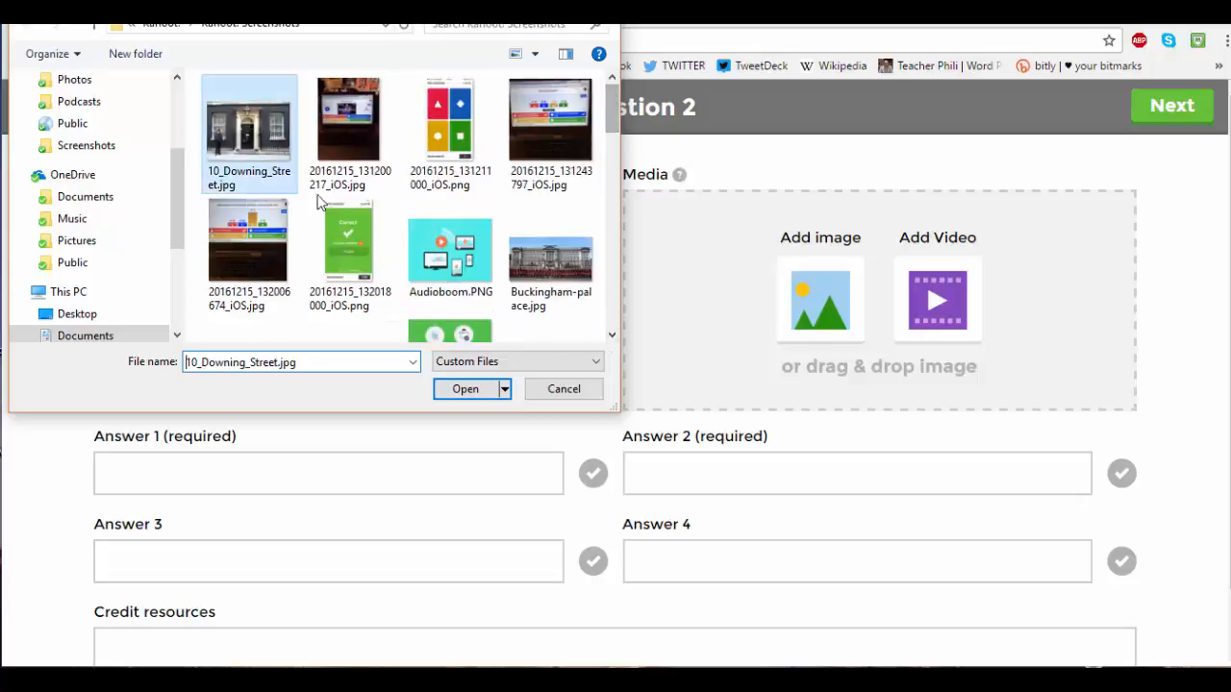
left_click(463, 389)
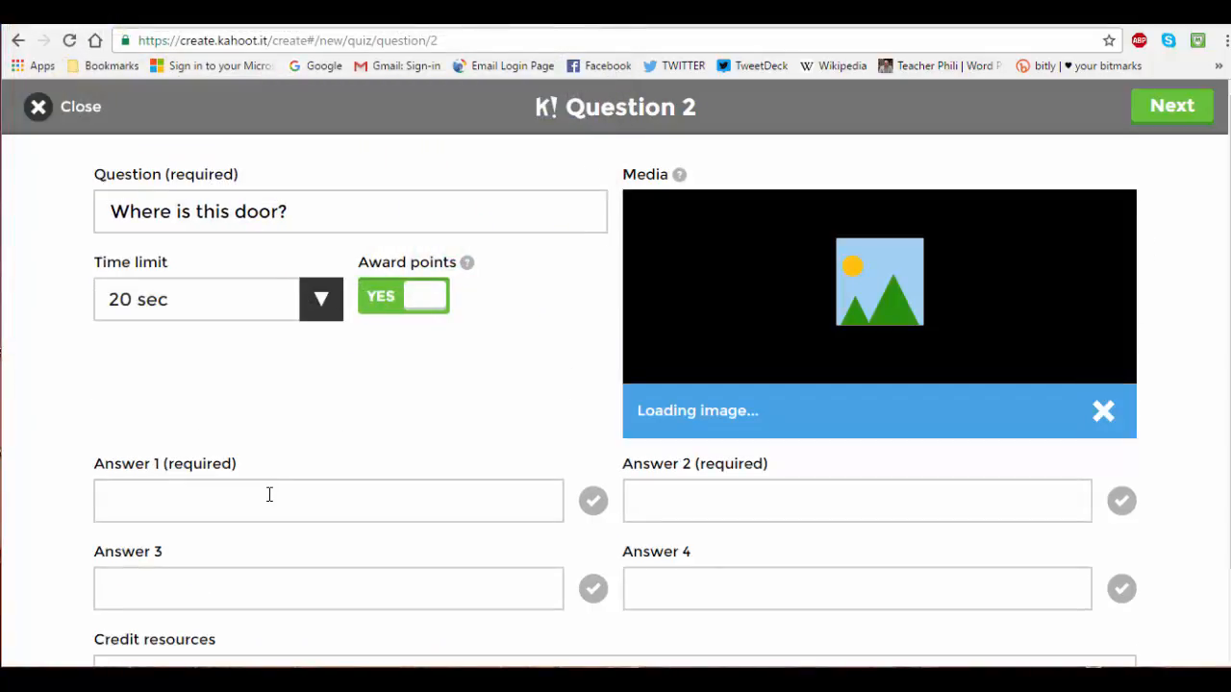
left_click(322, 303)
left_click(321, 303)
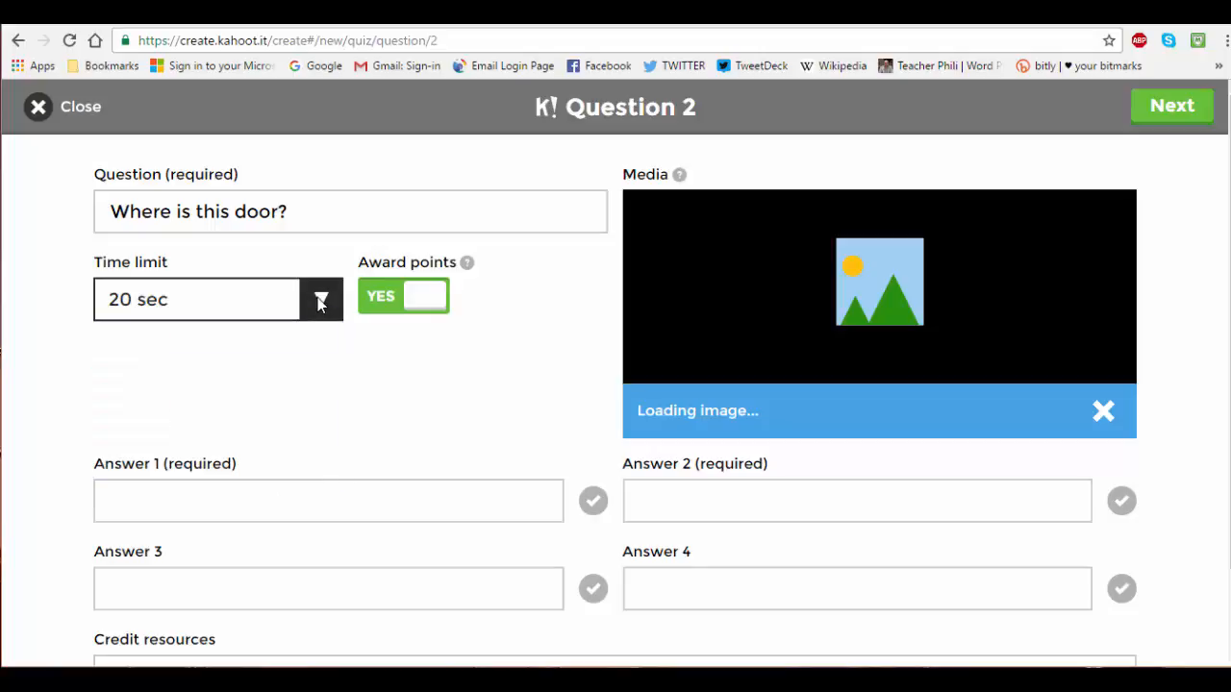
Enter Pall Mall, Downing Street, Shaftsbury Avenue and Regent Street as answers 1 to 4 of question 2
left_click(282, 493)
type("Pall")
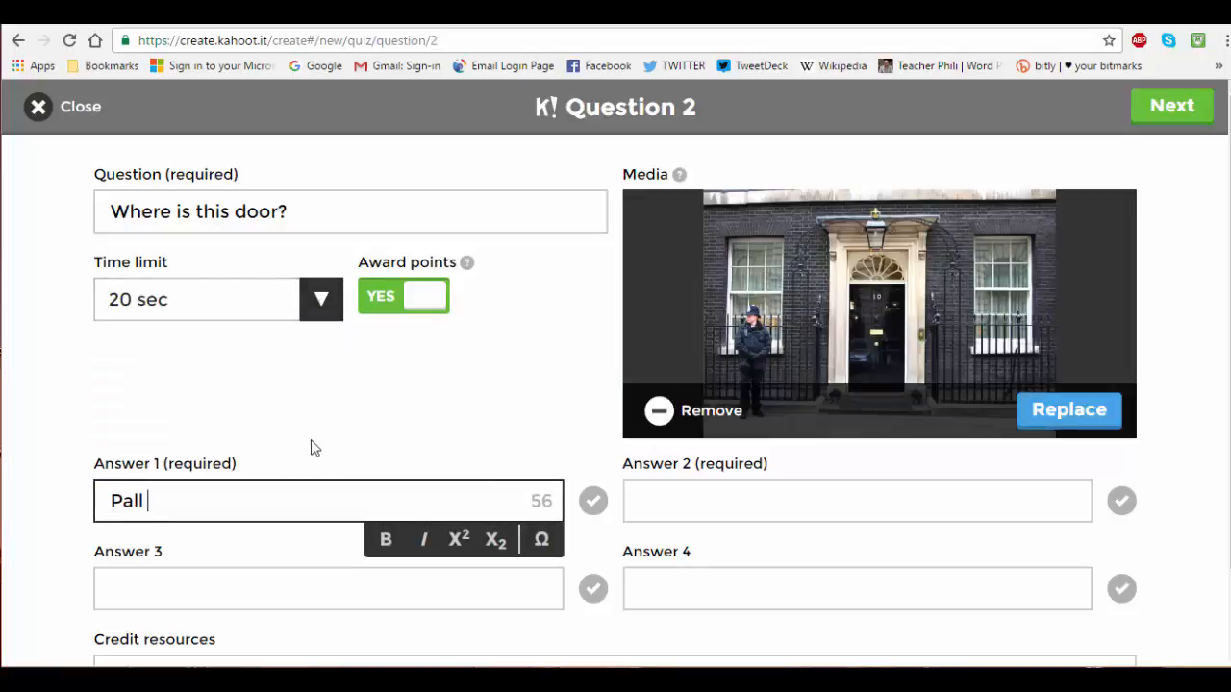
type(" Mall")
left_click(734, 505)
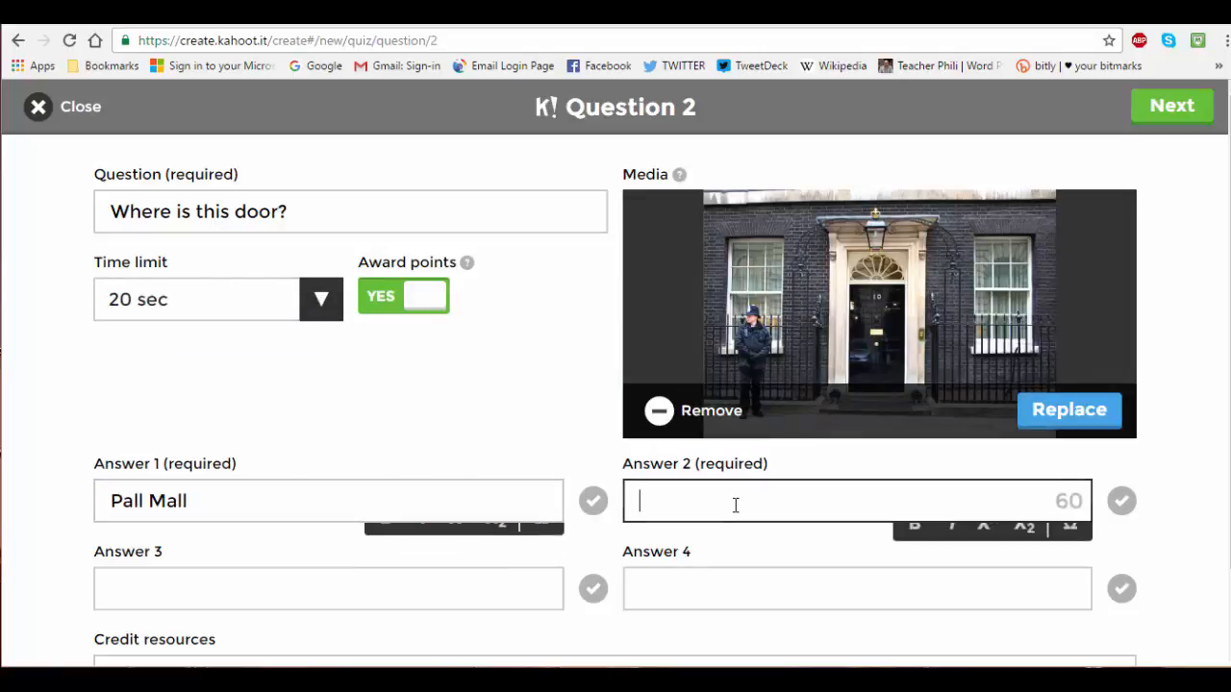
type("Downing Street")
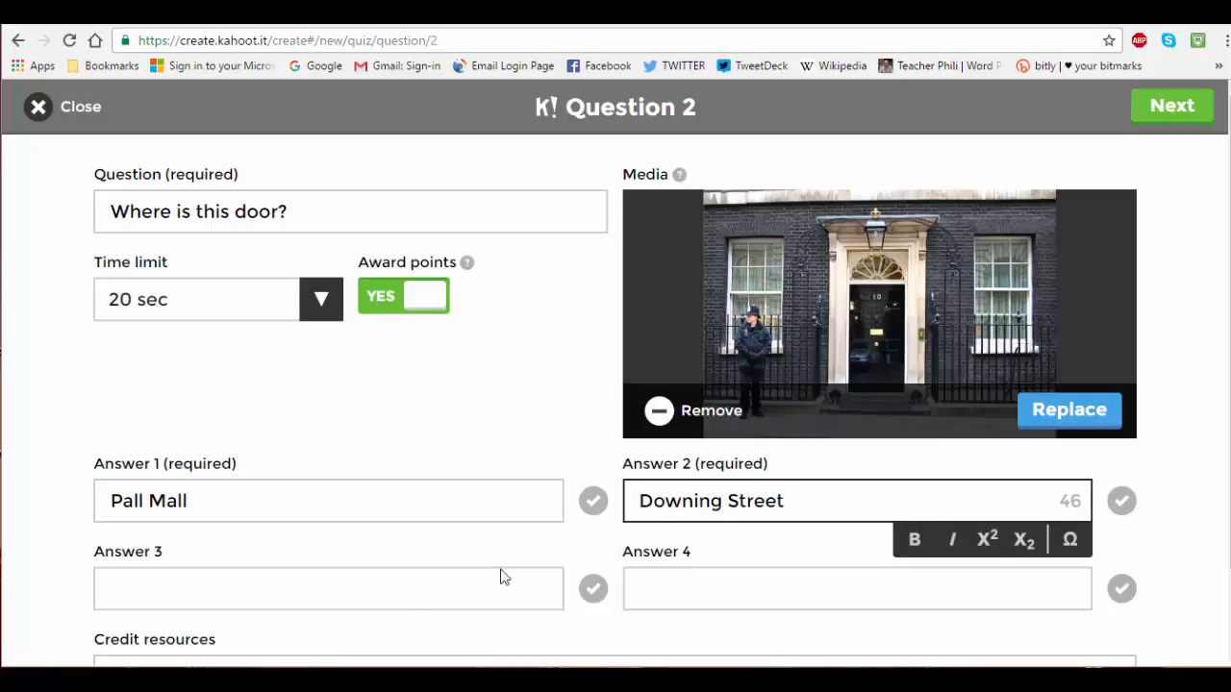
left_click(390, 593)
type("Sh")
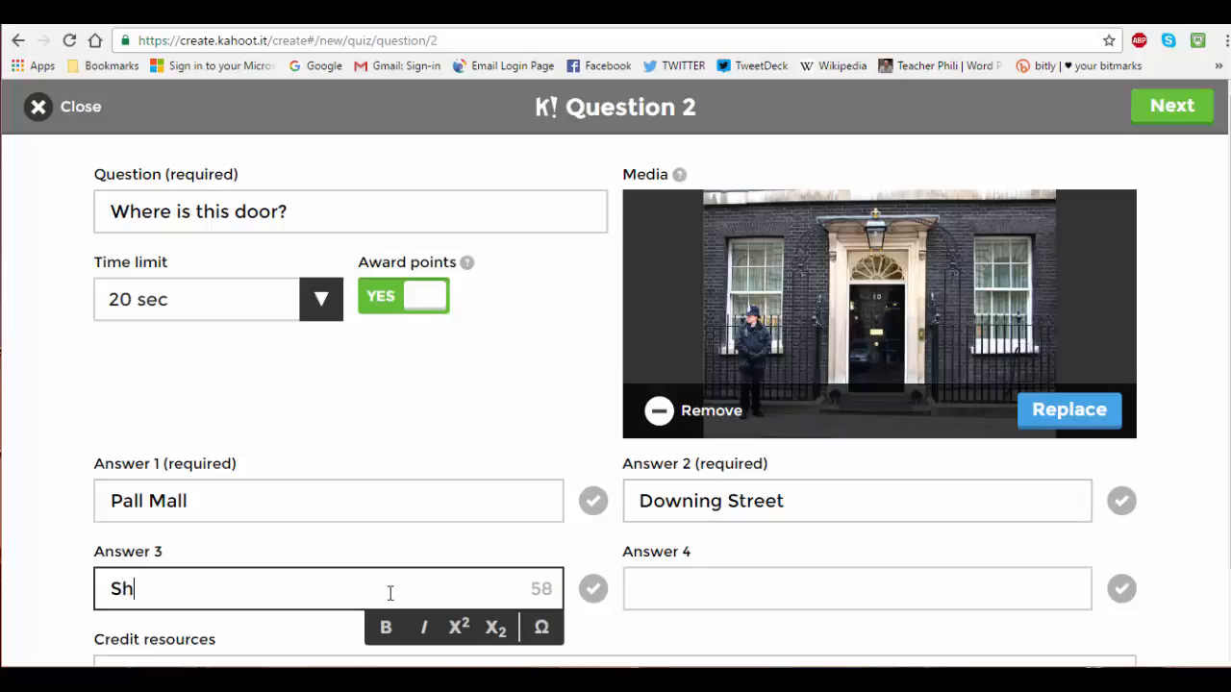
type("aftsbury Avenue")
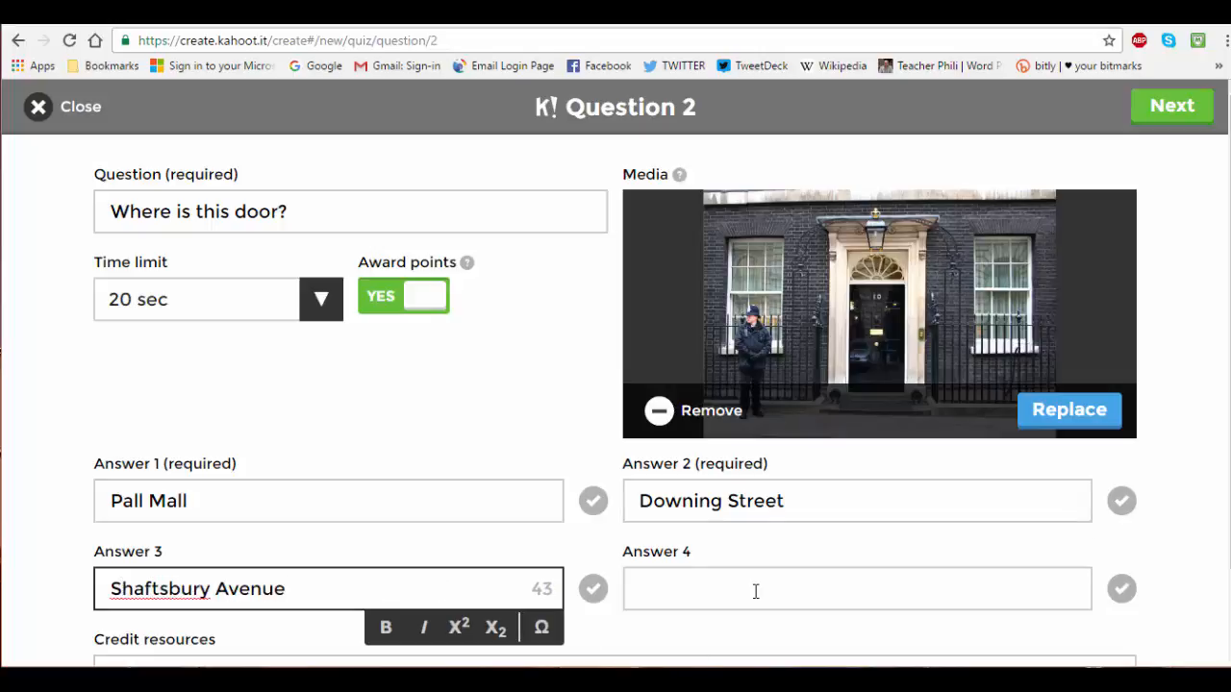
left_click(756, 592)
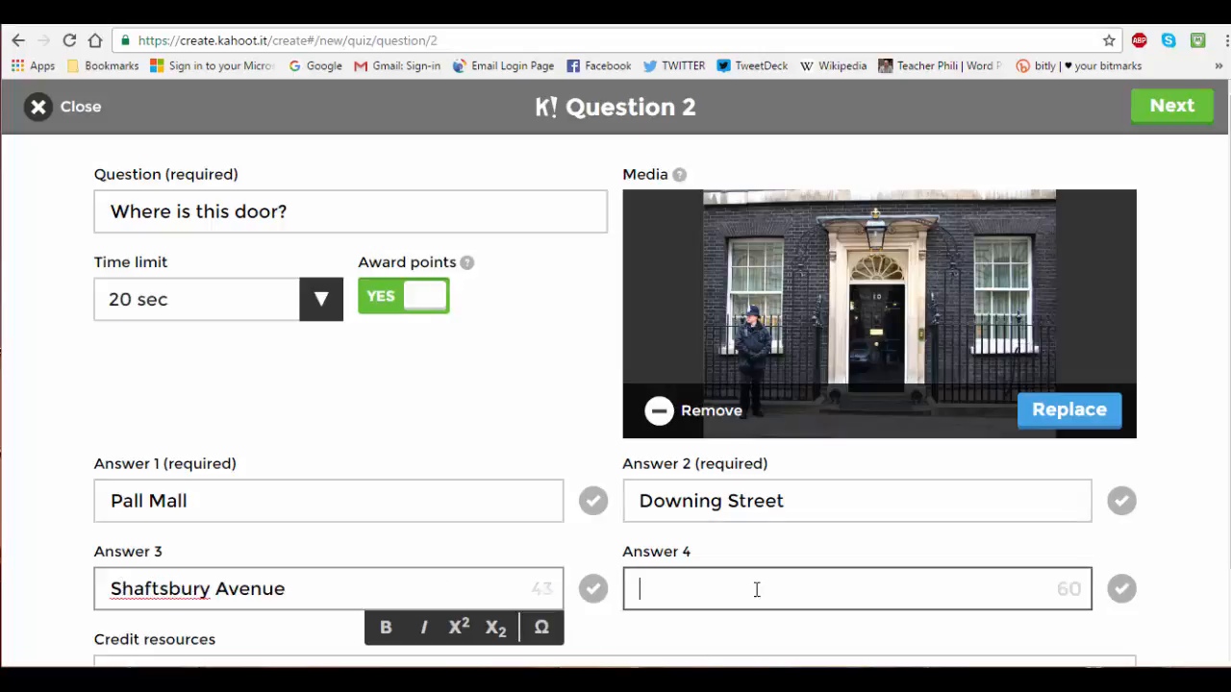
type("Re")
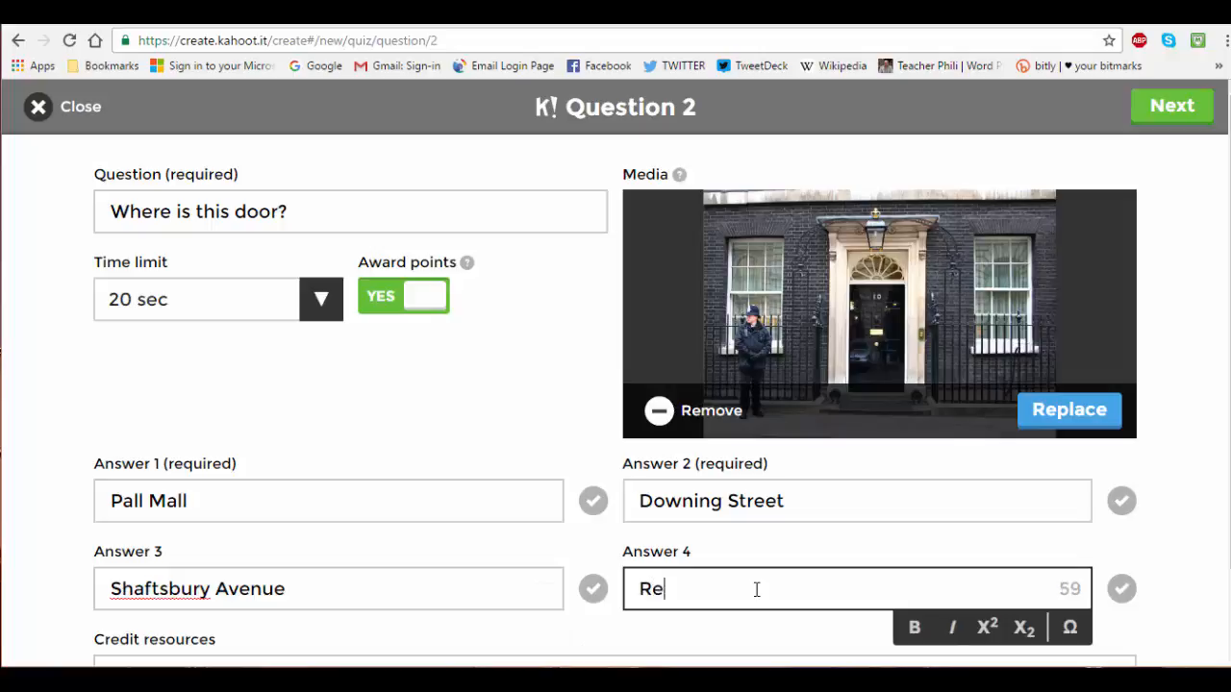
type("gent Street")
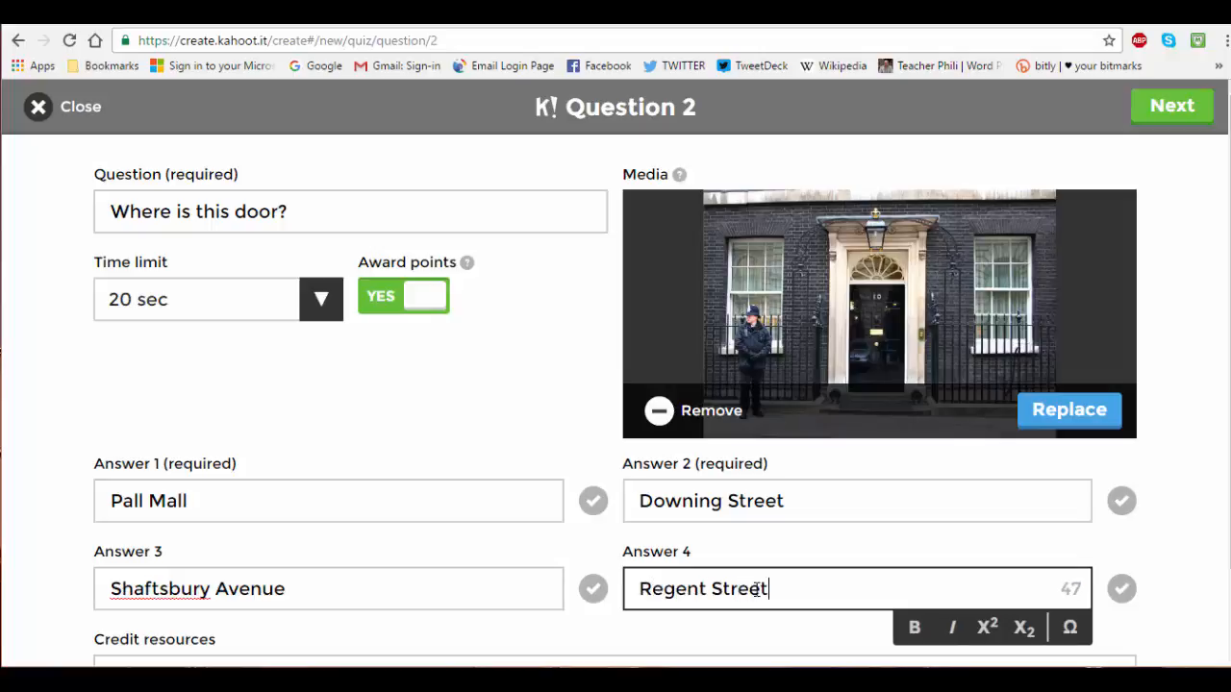
Mark Downing Street as the correct answer and finish question 2
scroll(757, 590, "down", 1)
left_click(448, 584)
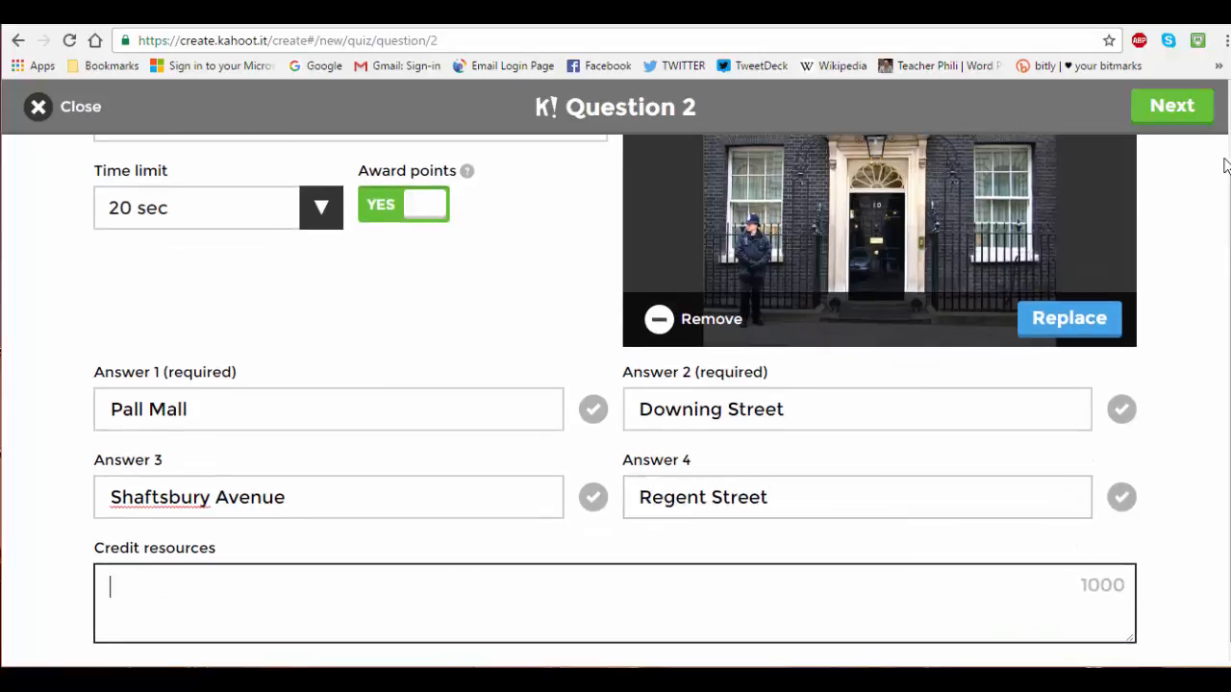
left_click(1121, 409)
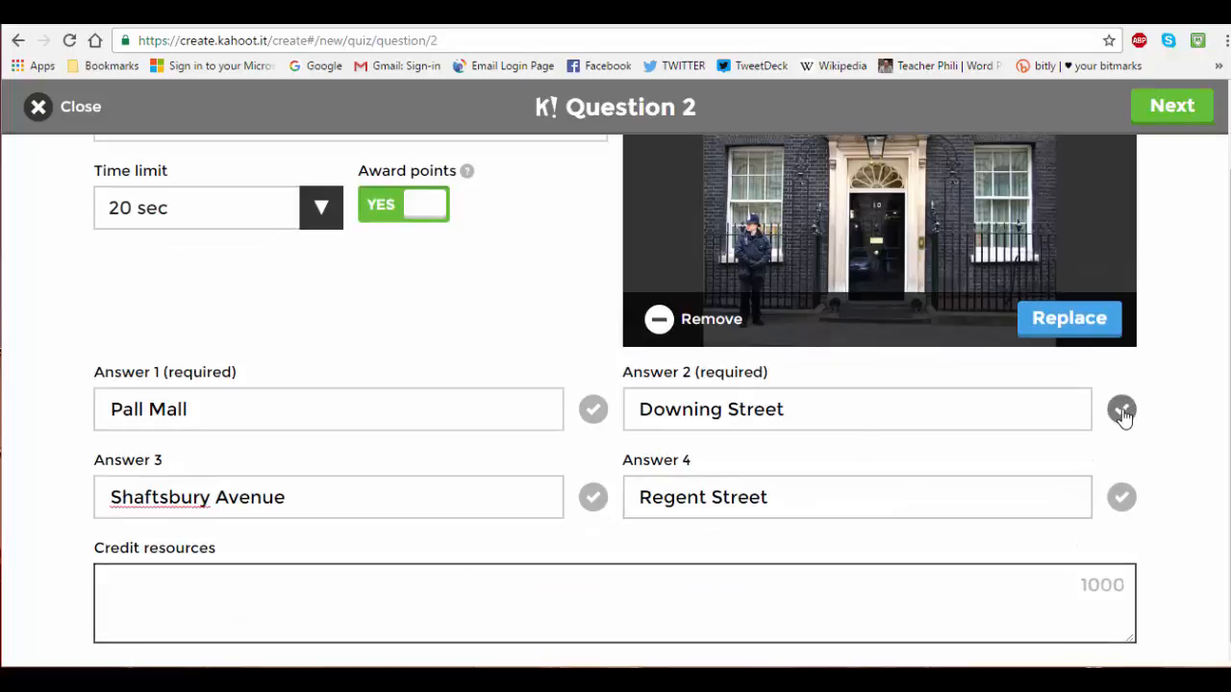
left_click(1175, 108)
Add a third question with the text "What is this known as?"
left_click(593, 592)
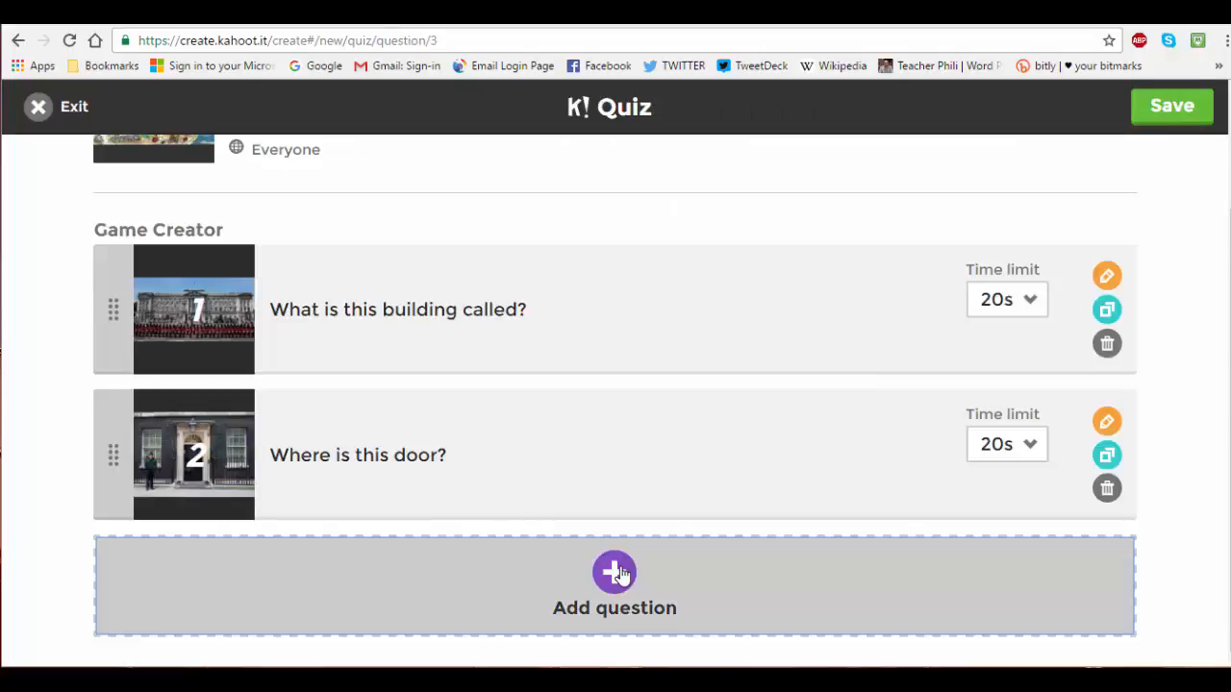
left_click(295, 204)
type("W")
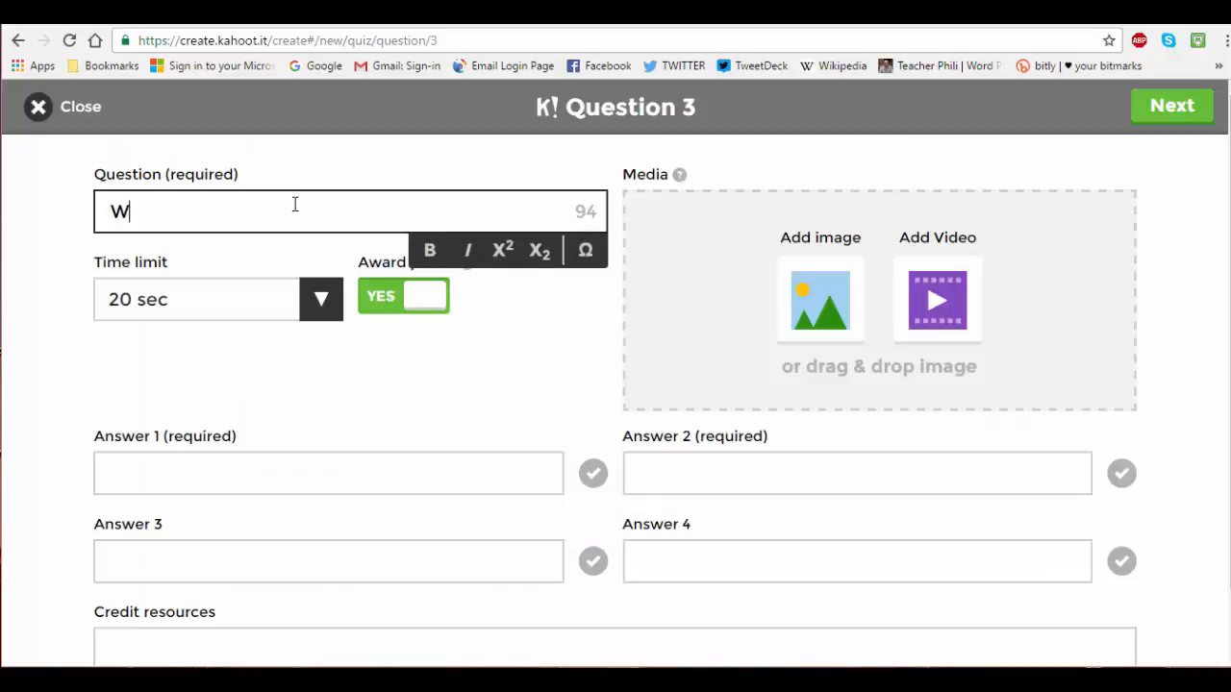
type("hat is this ")
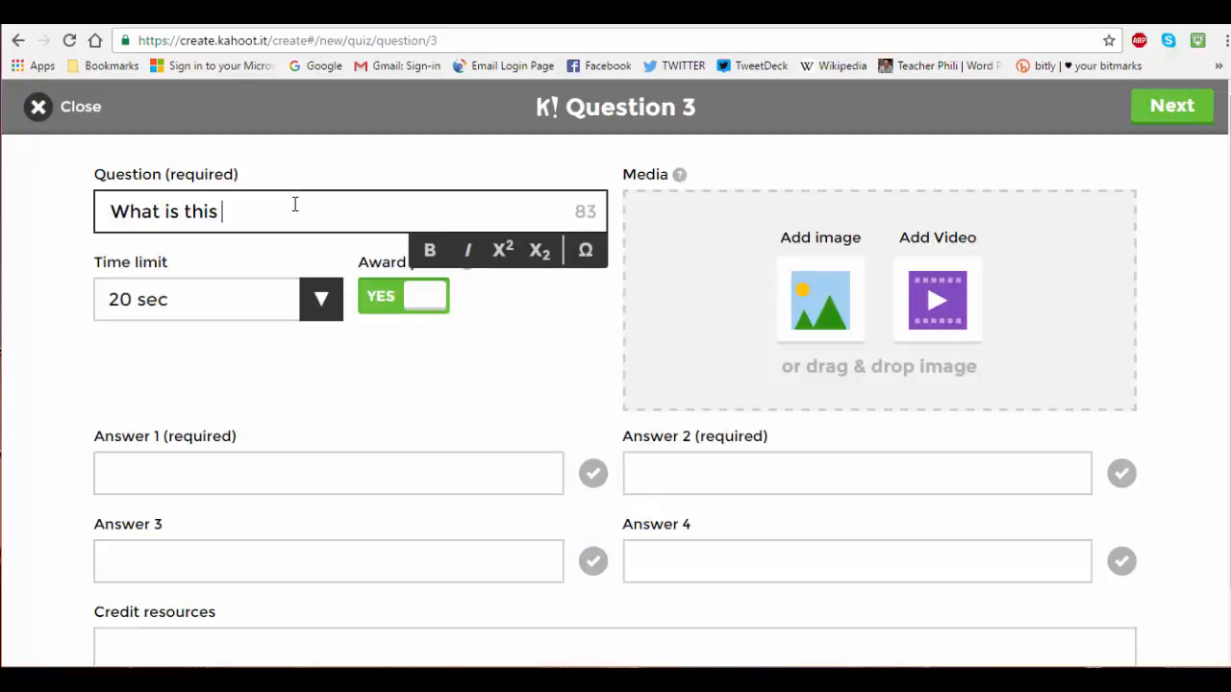
type("known as?")
Add the image London_Eye.jpg from the Kahoot! Screenshots folder to question 3
left_click(817, 300)
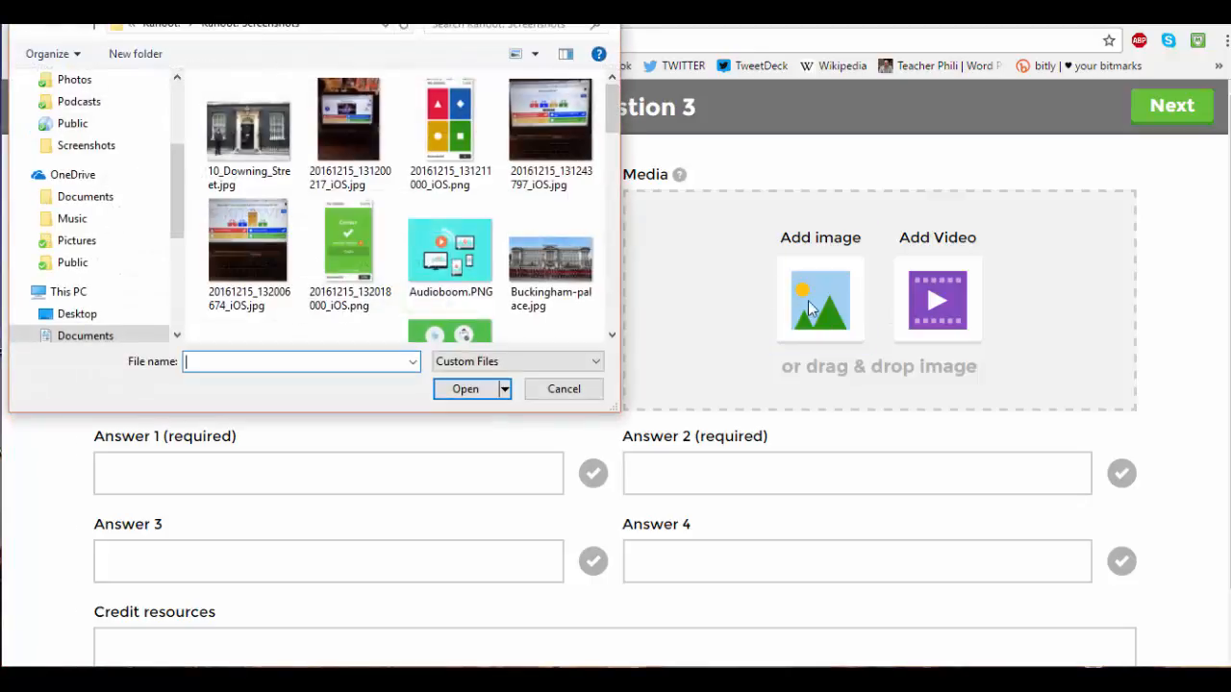
scroll(500, 240, "down", 5)
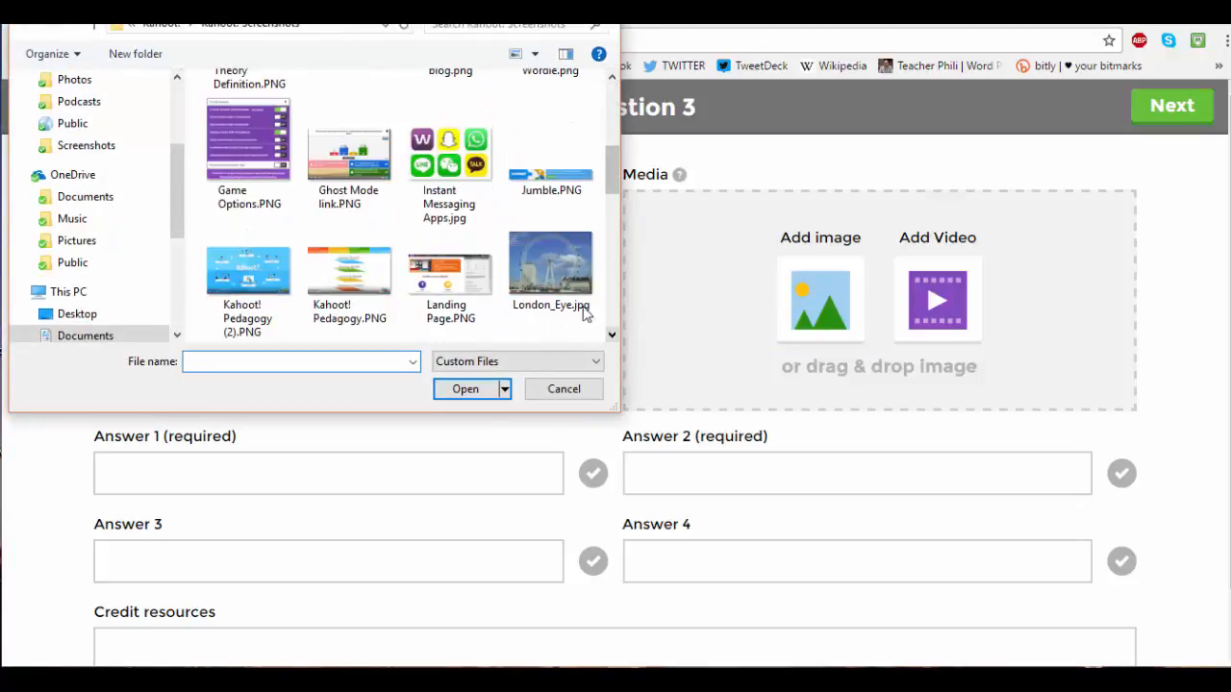
left_click(550, 269)
left_click(466, 389)
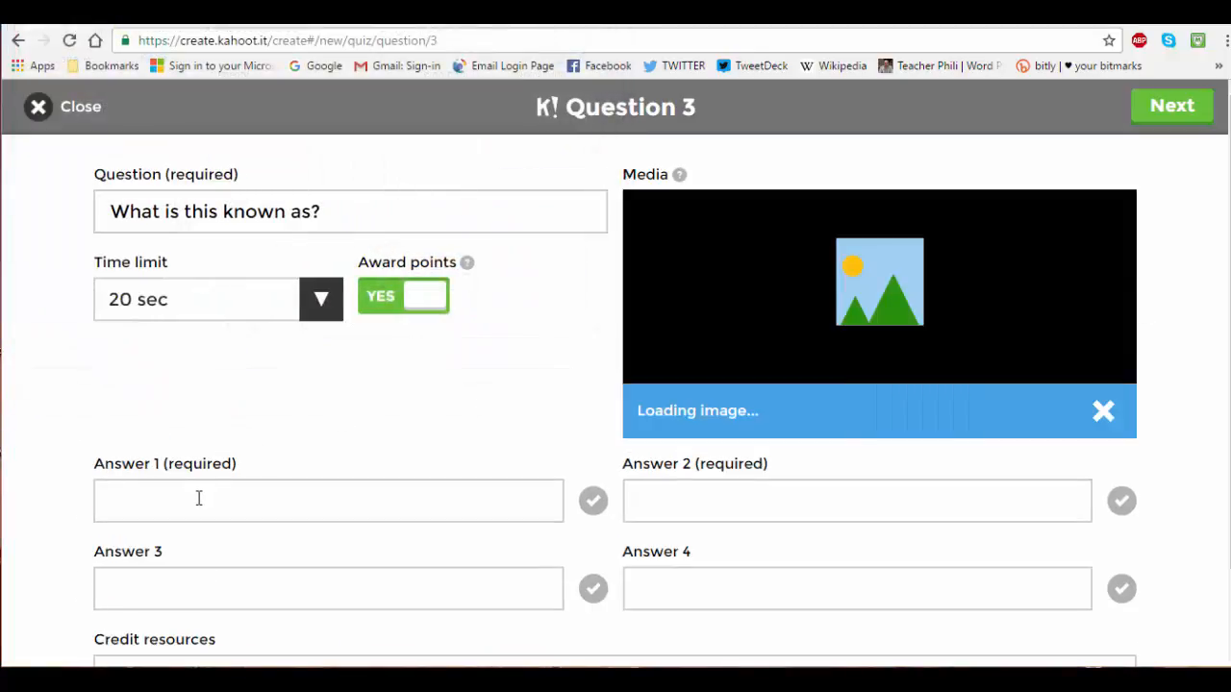
Enter London Eye, London Wheel, The SKyride and Air Circle as answers 1 to 4 of question 3
left_click(198, 499)
type("London")
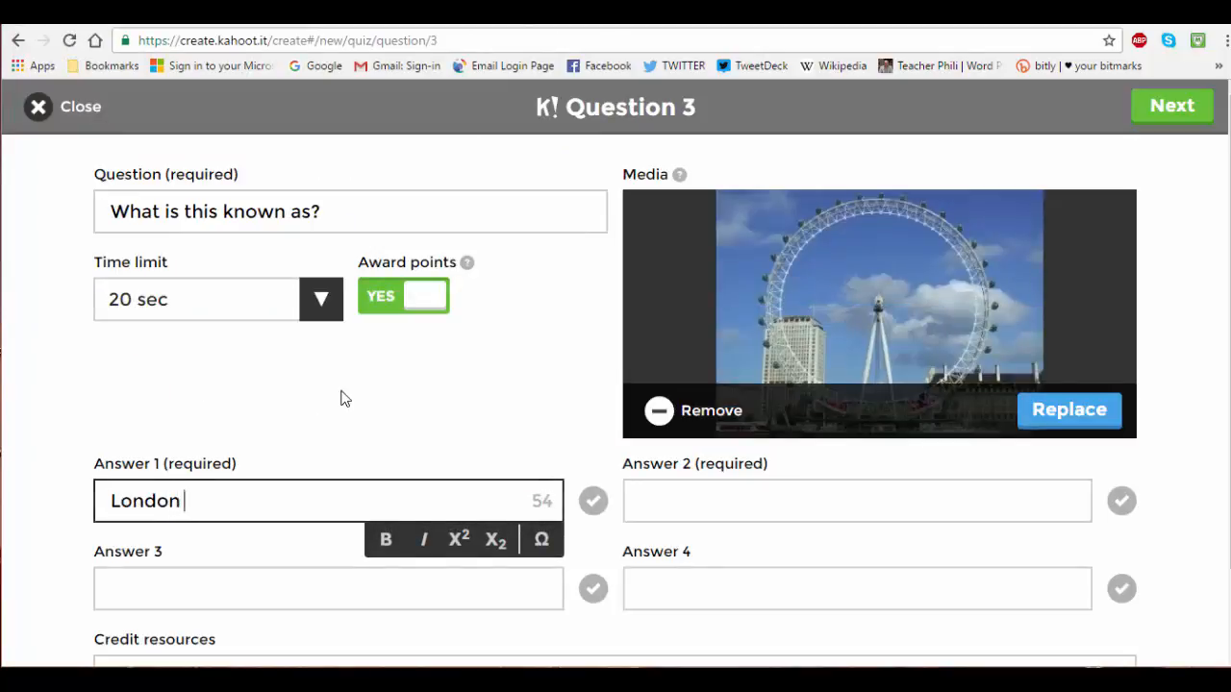
type(" Eye")
left_click(745, 502)
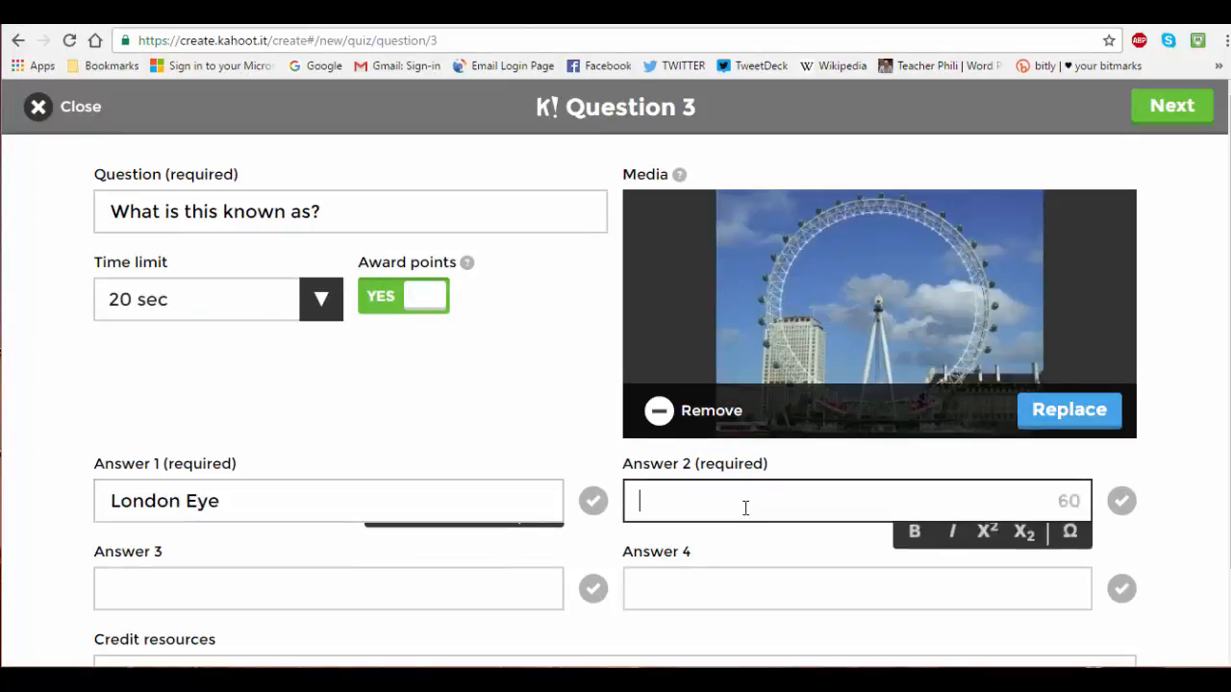
type("London Wheel")
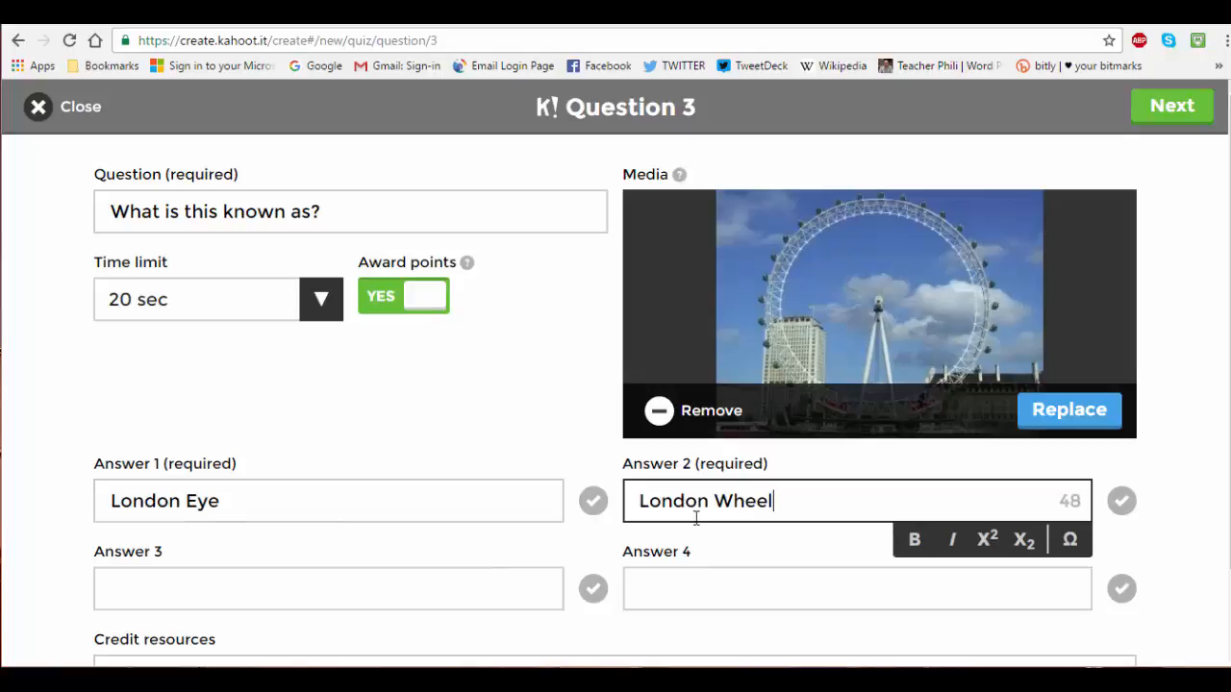
left_click(345, 590)
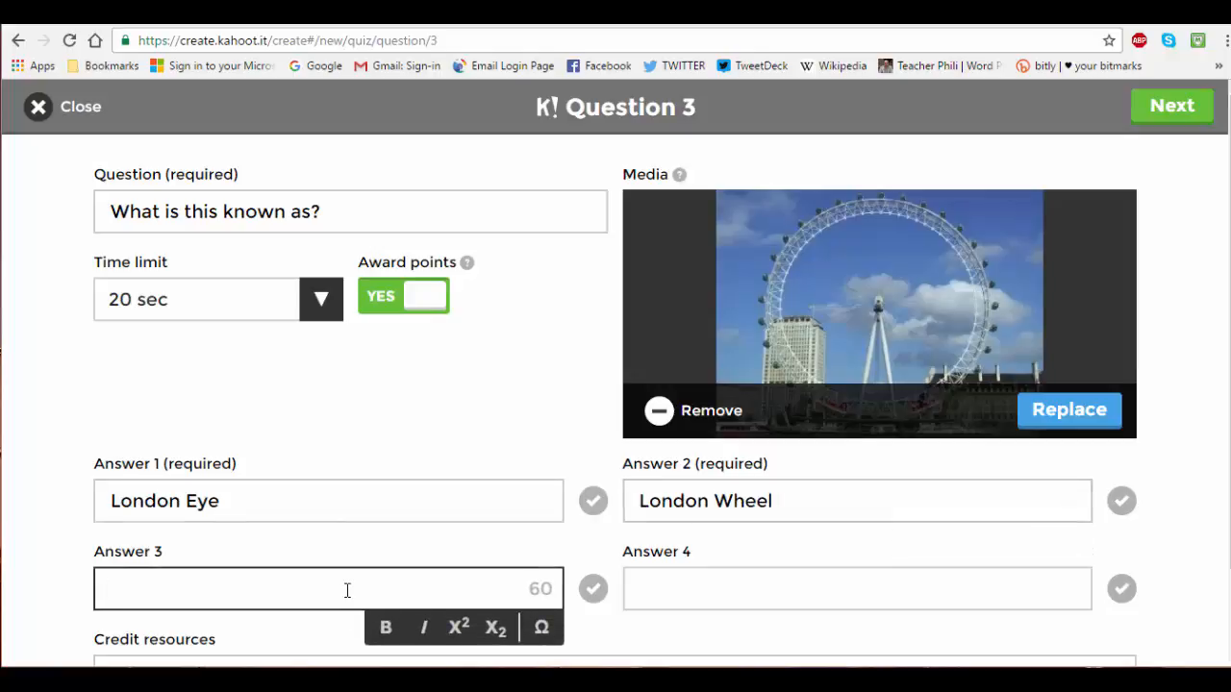
type("The SKyride")
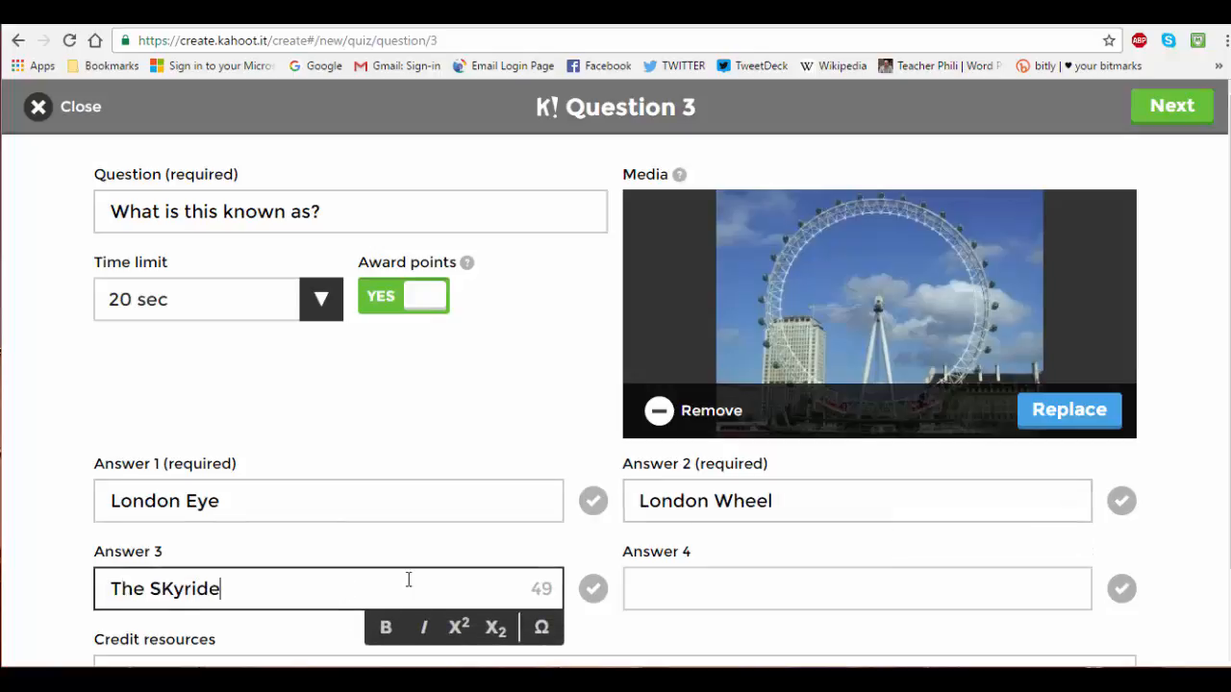
left_click(735, 604)
type("Air C")
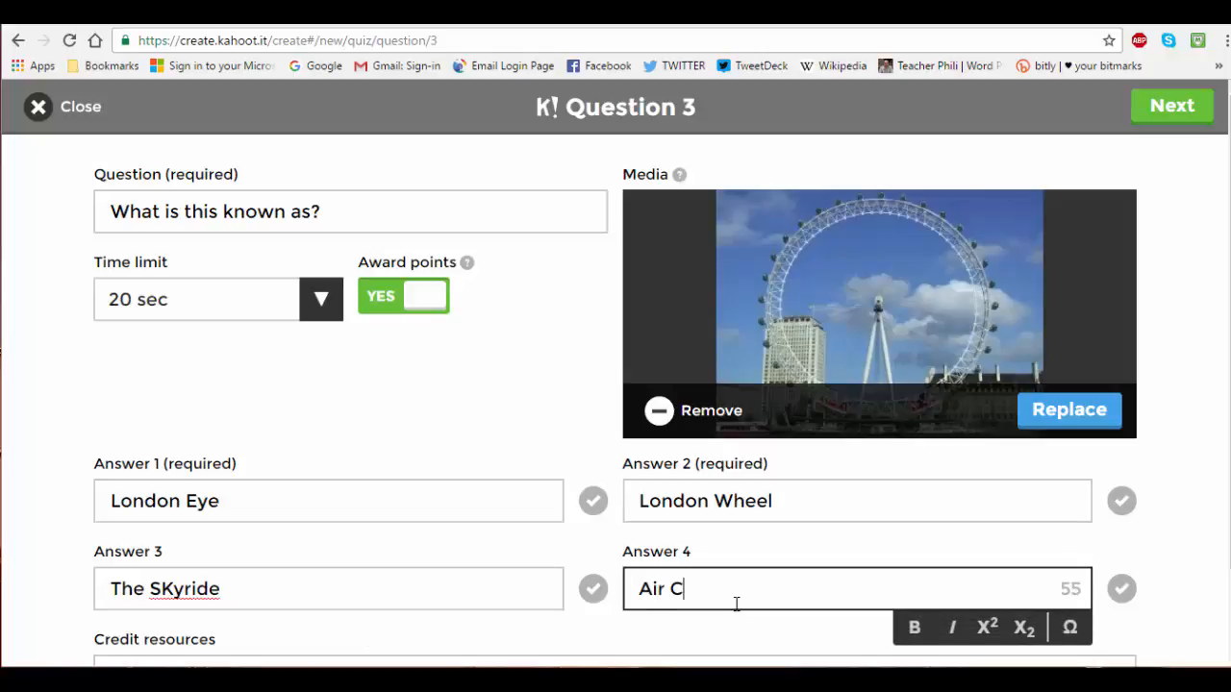
type("ircle")
Mark London Eye as the correct answer and finish question 3
scroll(731, 604, "down", 1)
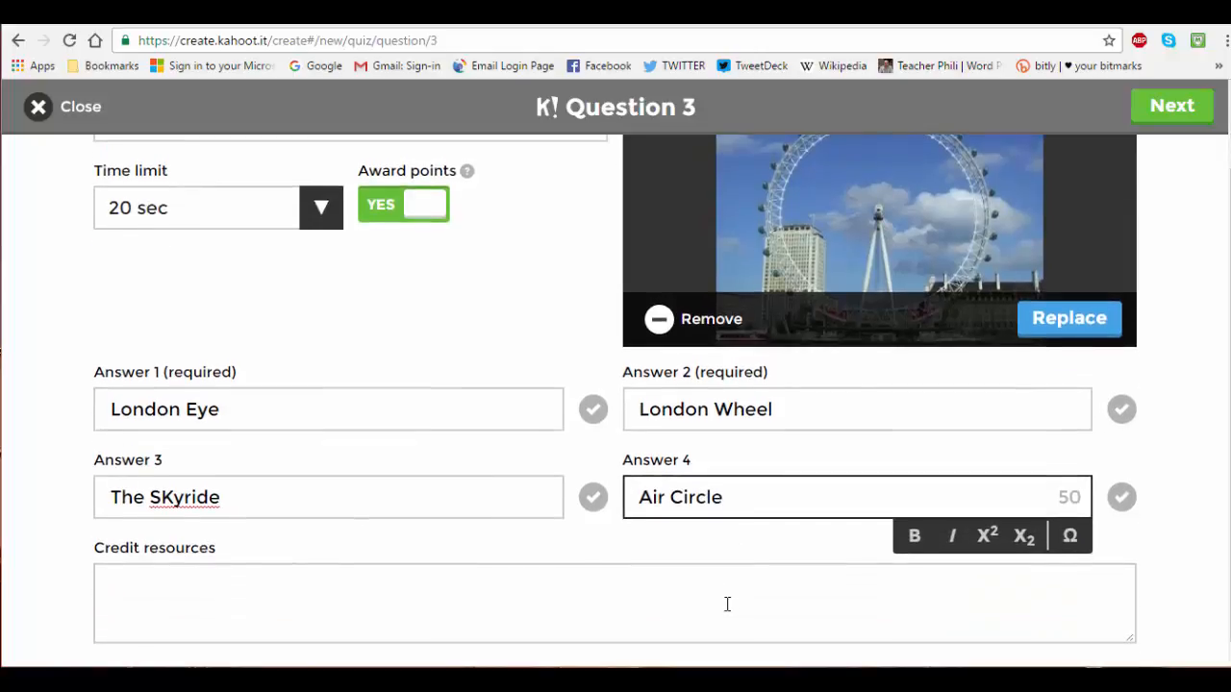
left_click(512, 607)
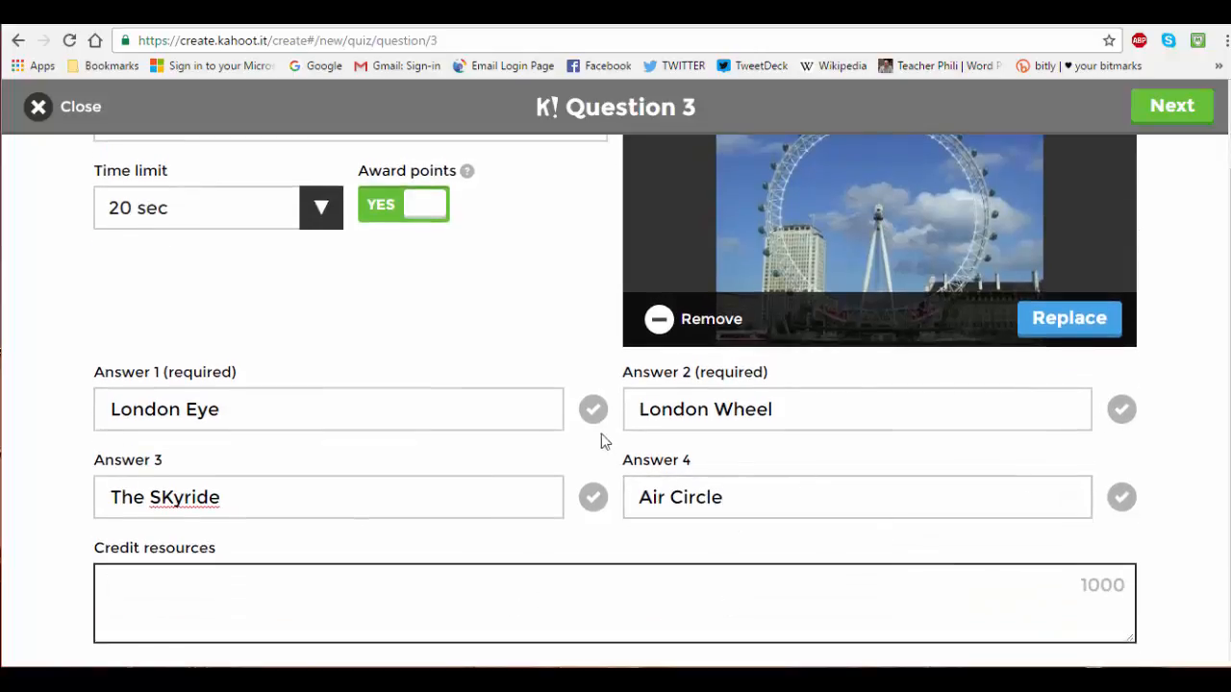
left_click(593, 409)
left_click(1172, 111)
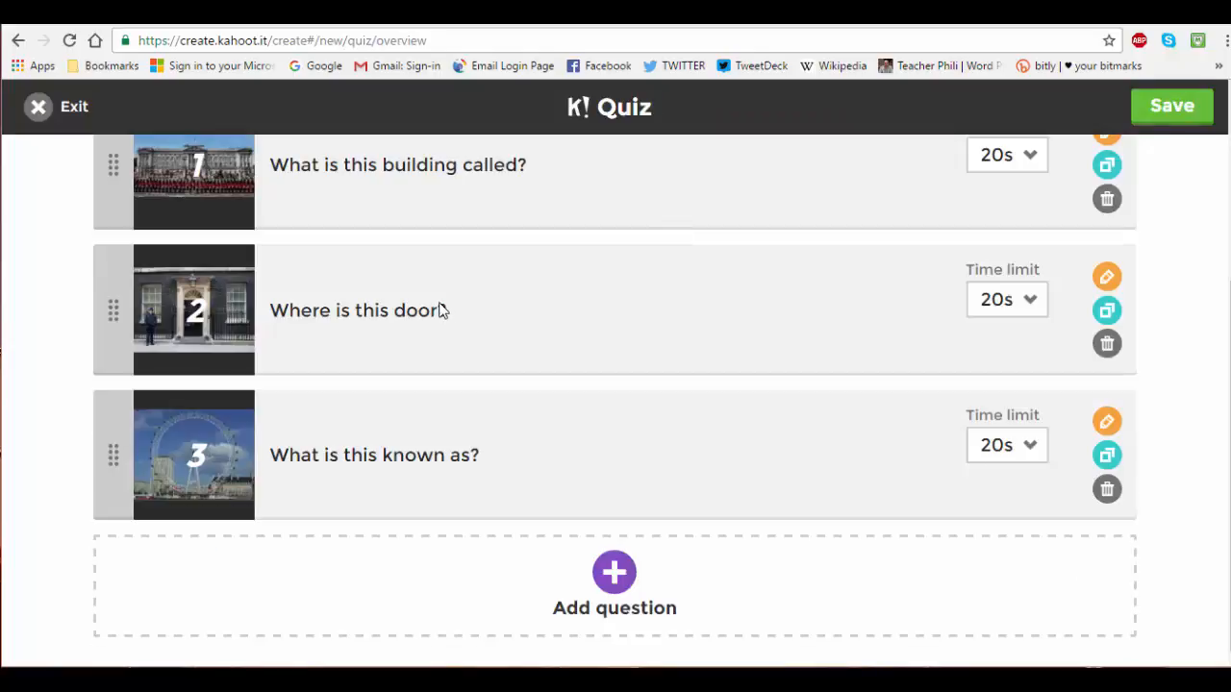
Add a fourth question with the text "Where are the crown jewels kept?"
left_click(620, 541)
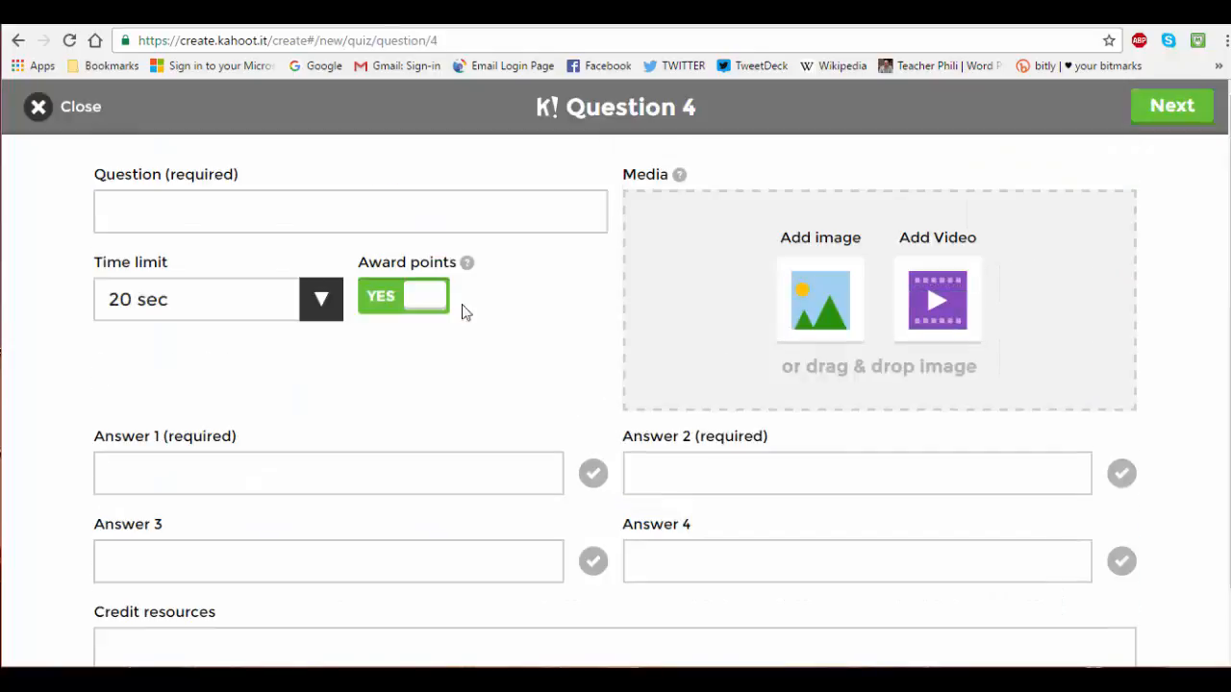
left_click(373, 213)
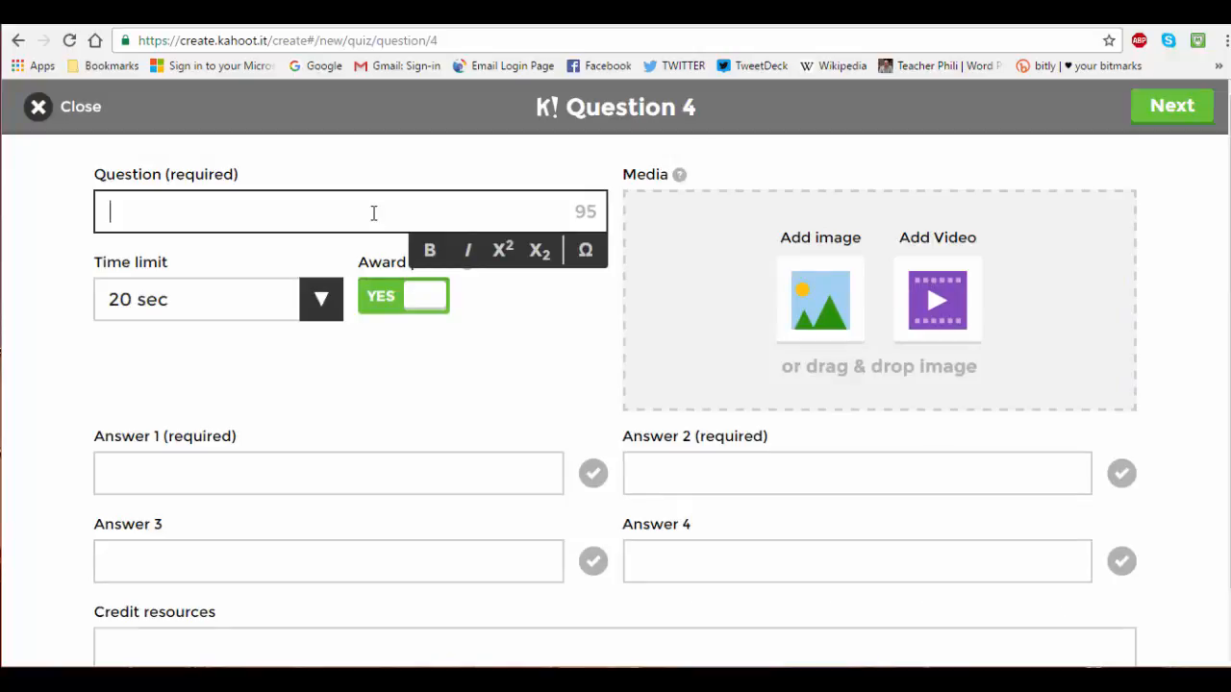
type("Where are the cr")
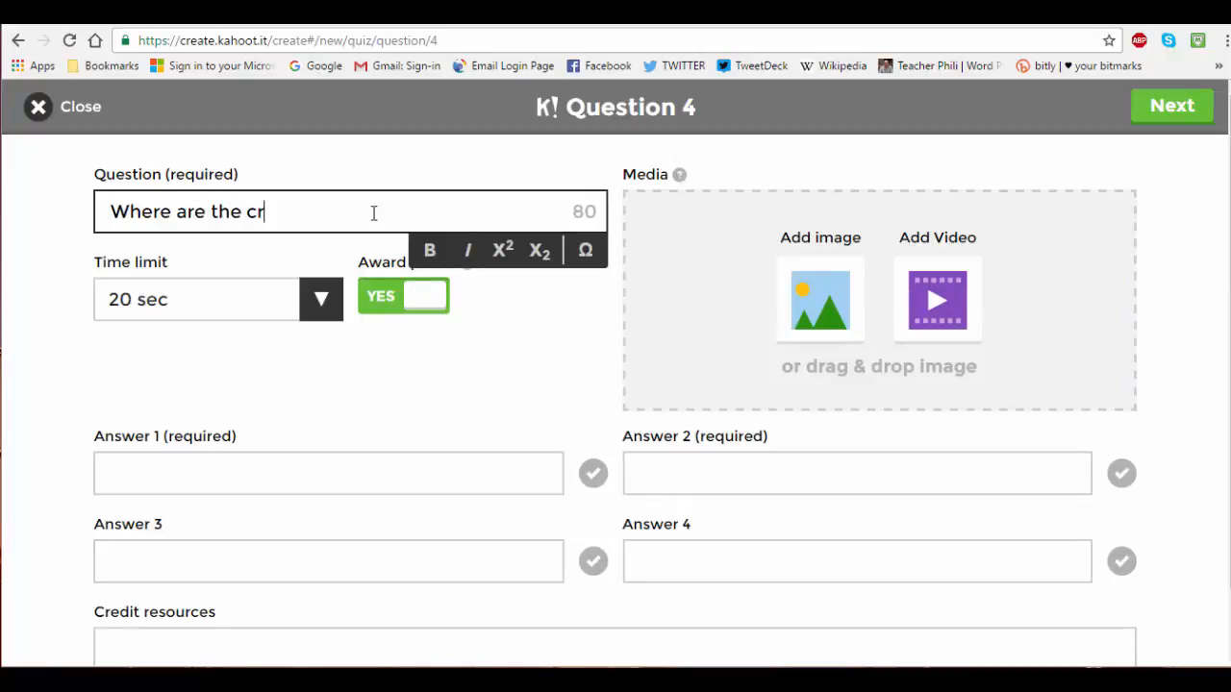
type("own jewels kept?")
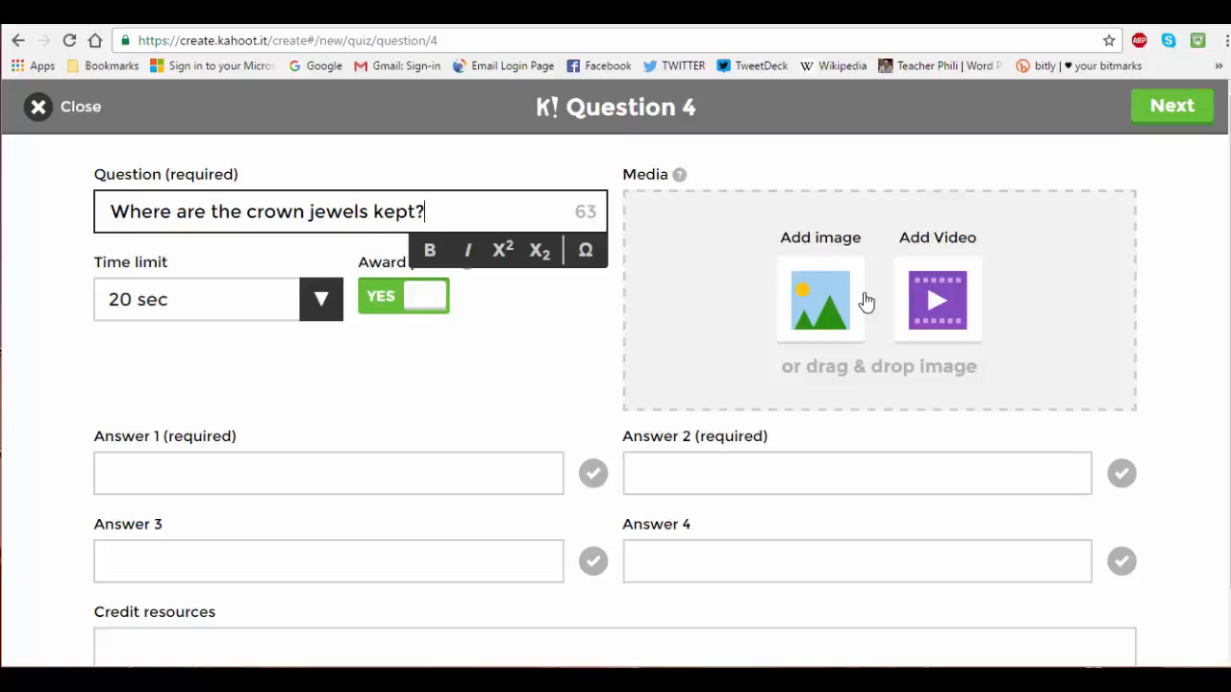
Add the image tower-of-london.jpg from the Kahoot! Screenshots folder to question 4
left_click(831, 304)
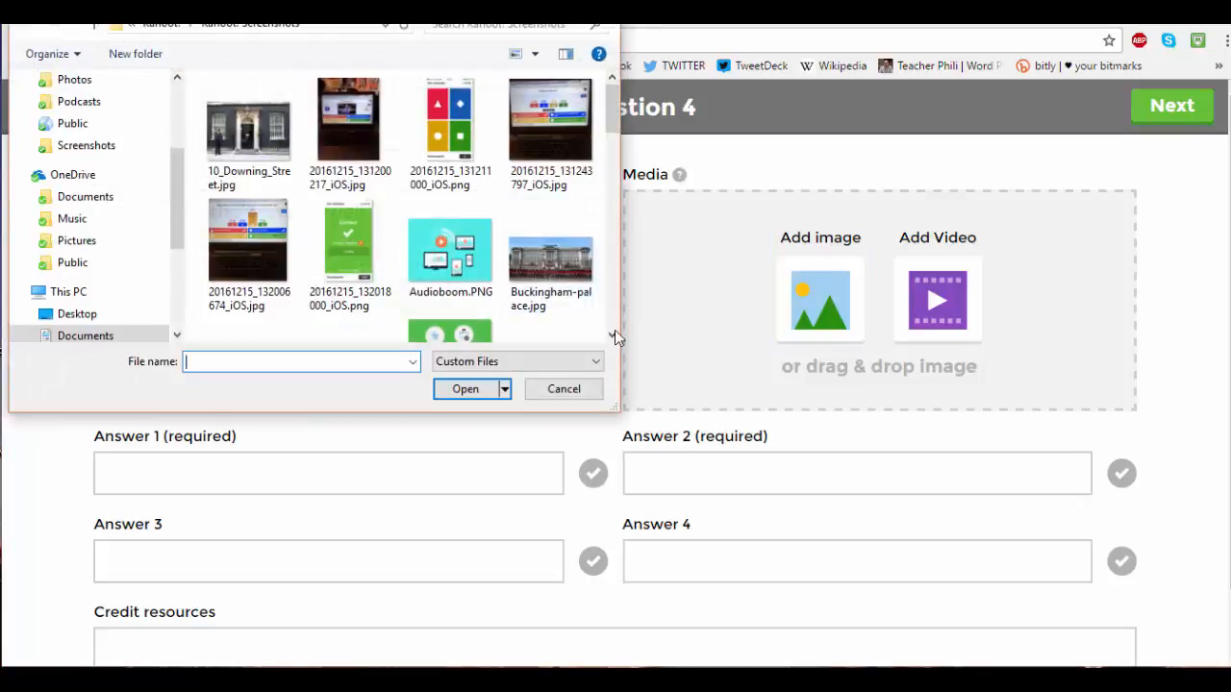
left_click(613, 336)
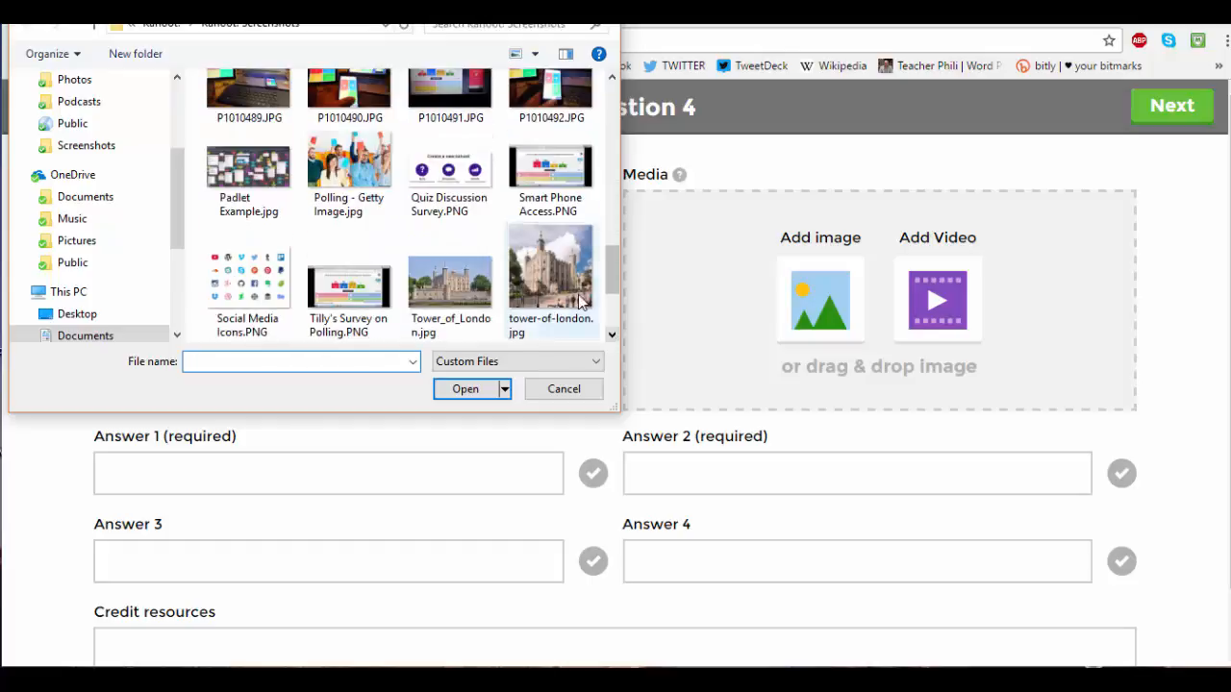
left_click(549, 284)
left_click(480, 388)
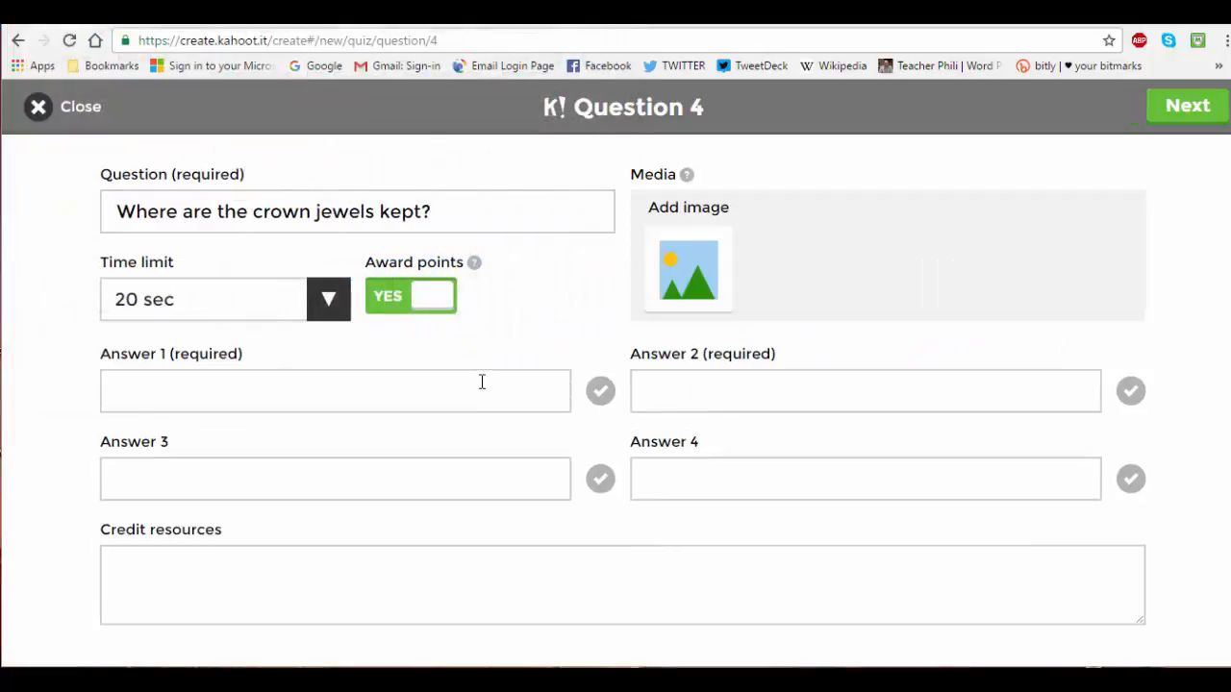
Enter Windsor Castle and The Tower of London as answers 1 and 2 of question 4
type("W")
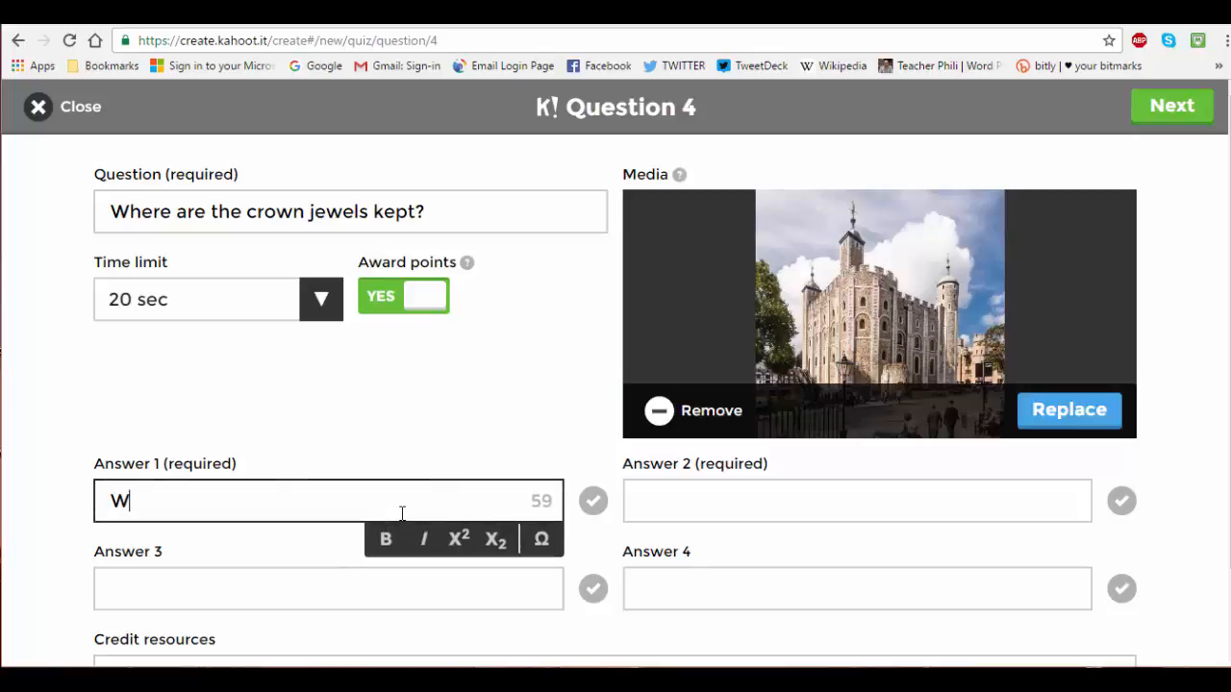
type("jndsor Castle")
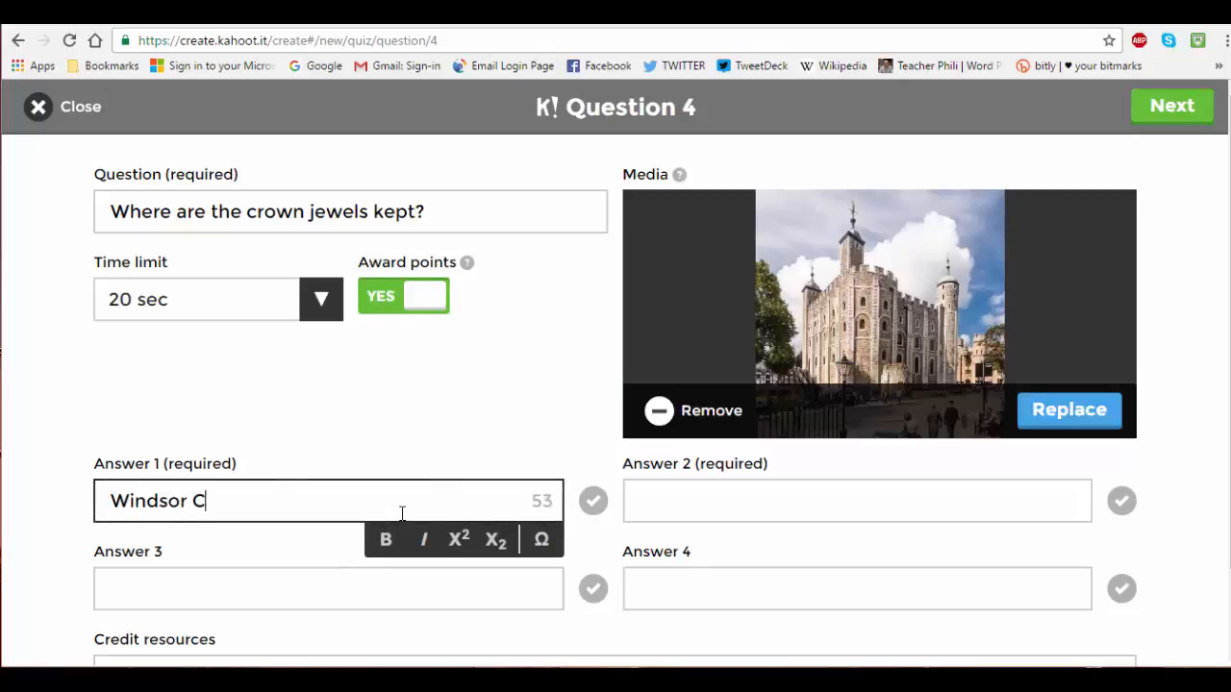
left_click(838, 505)
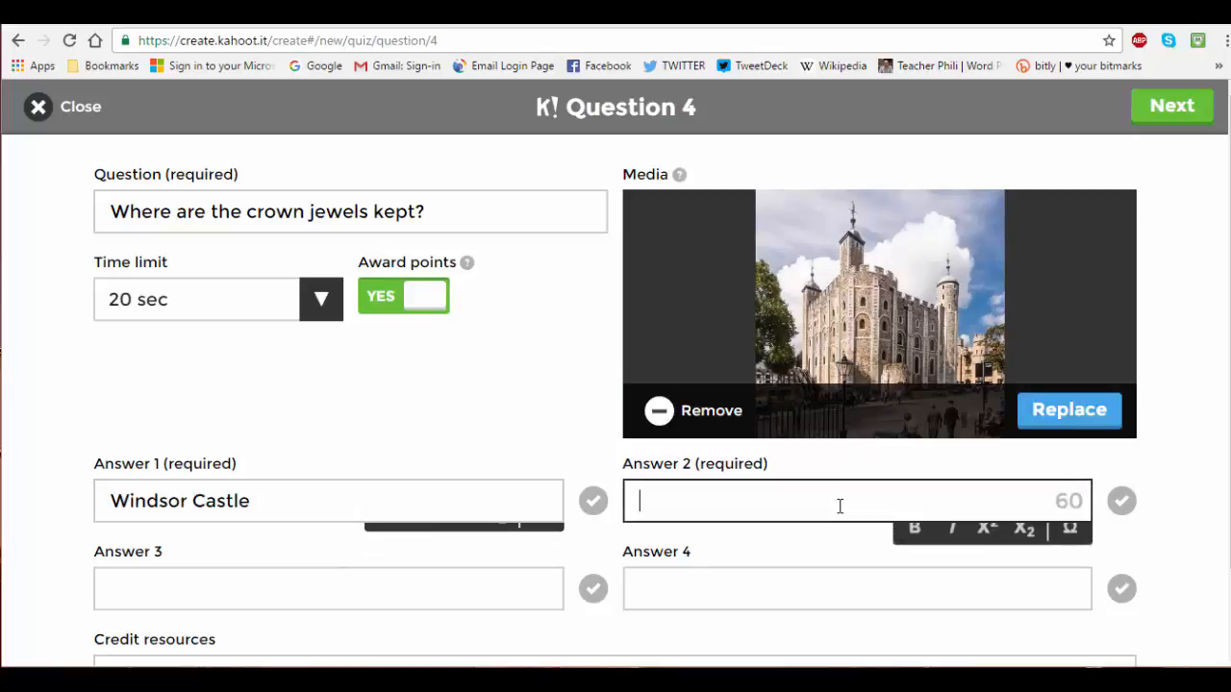
type("The Tower of London")
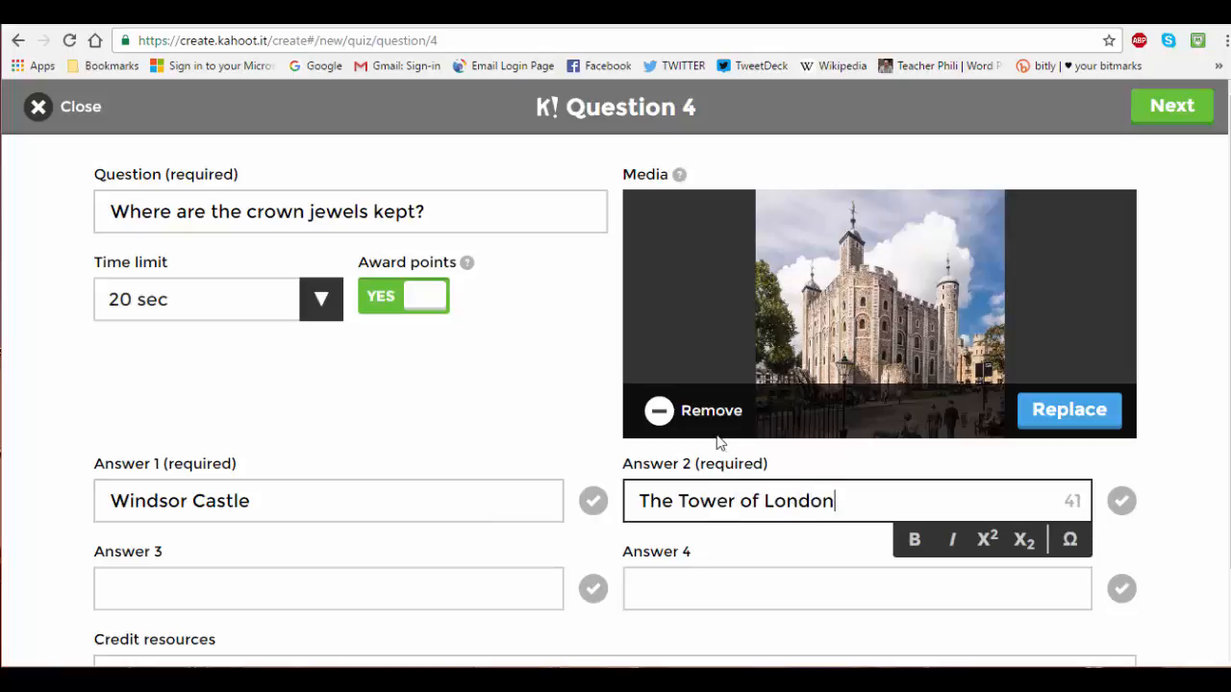
Enter Kensington Palace and Canary Wharf as answers 3 and 4 of question 4
scroll(485, 512, "down", 1)
left_click(483, 502)
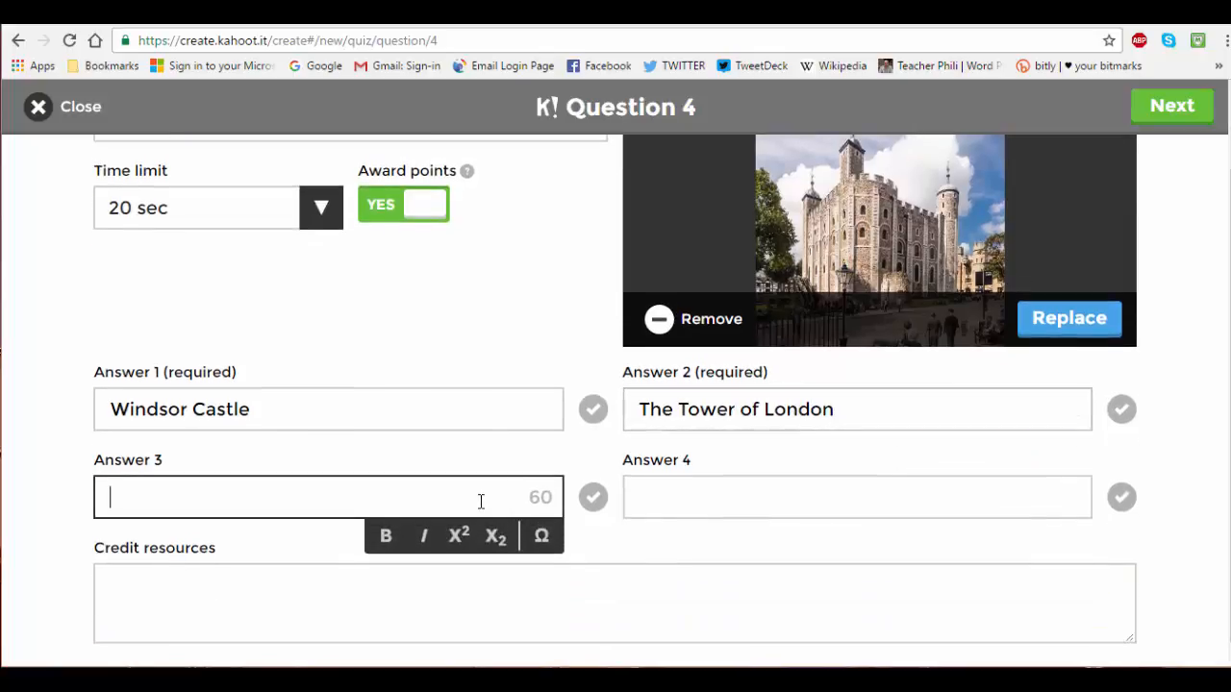
type("Kensingt")
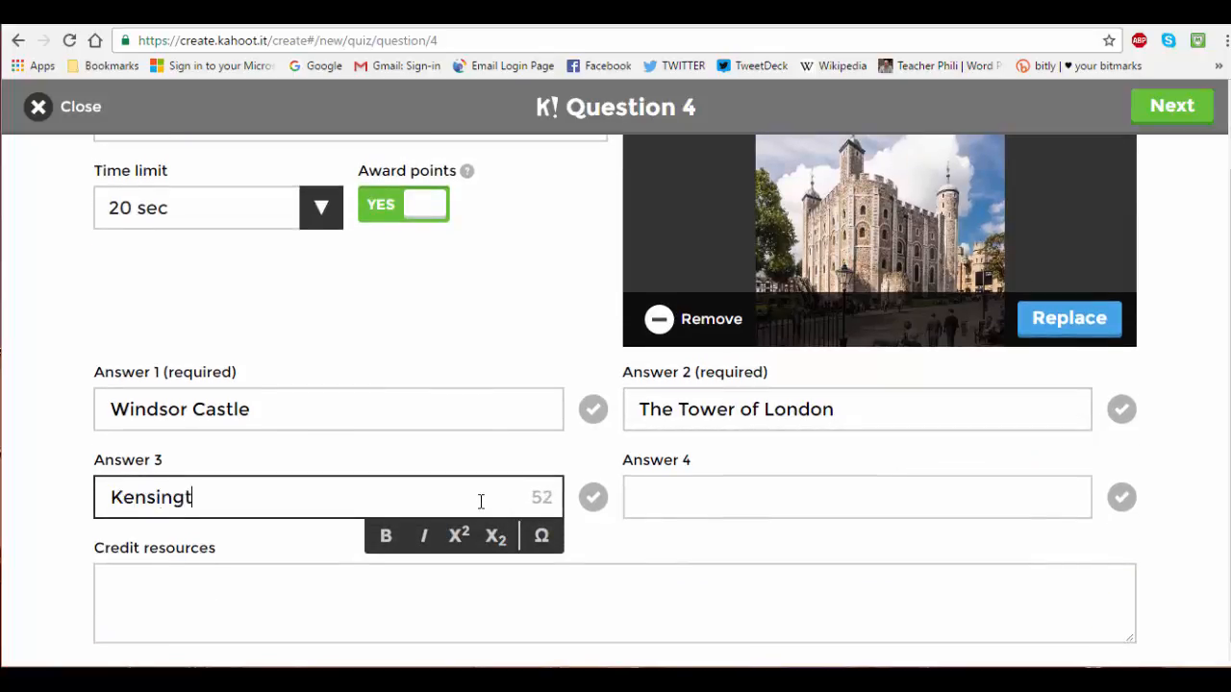
type("onPal")
key("BackSpace")
key("BackSpace")
key("BackSpace")
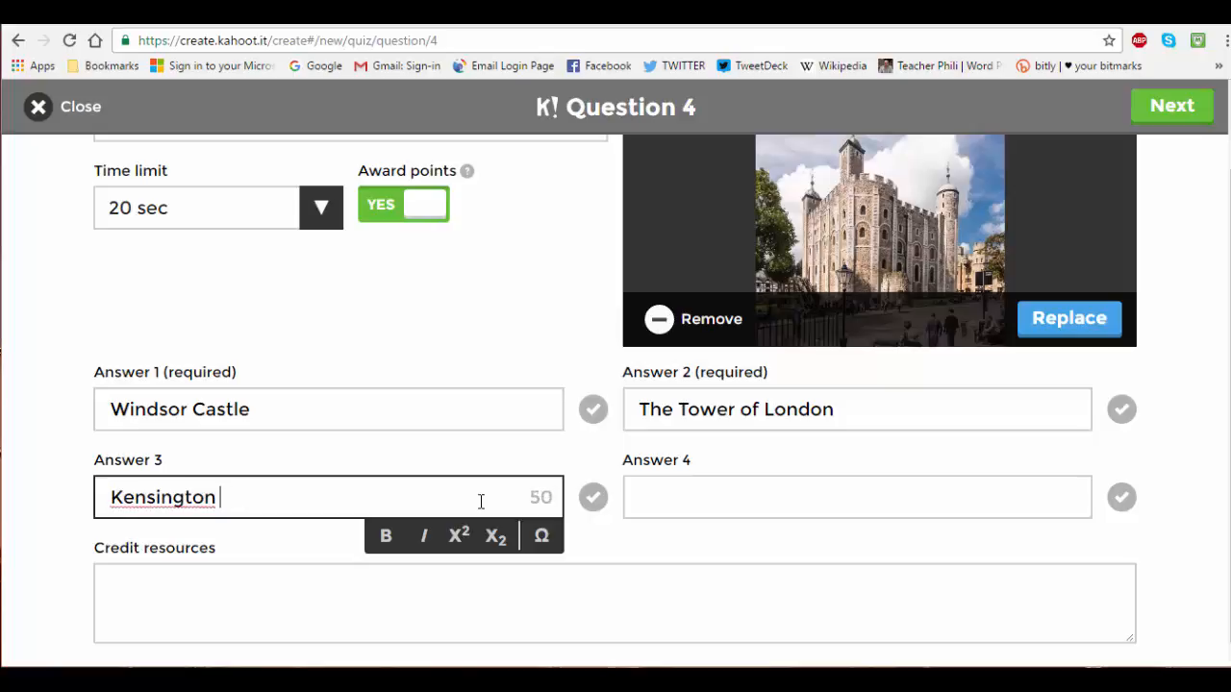
type("Palace")
left_click(704, 501)
type("Canary Wharf")
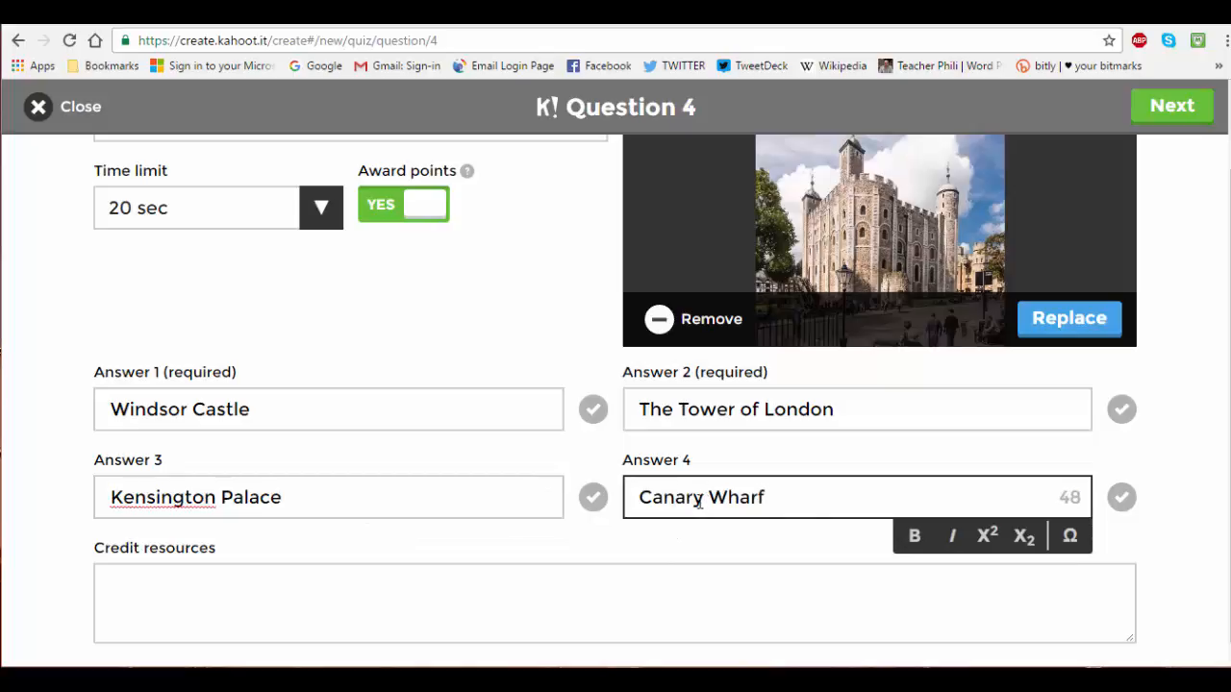
Mark The Tower of London as the correct answer and finish question 4
left_click(1121, 410)
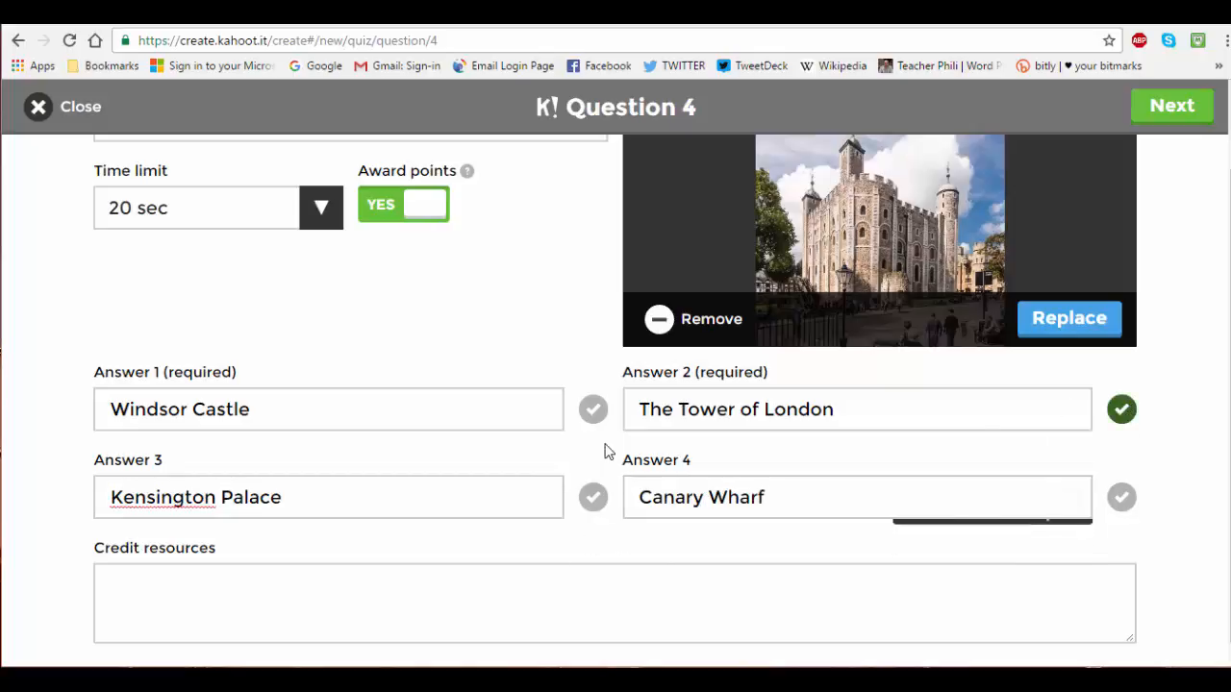
scroll(605, 452, "up", 1)
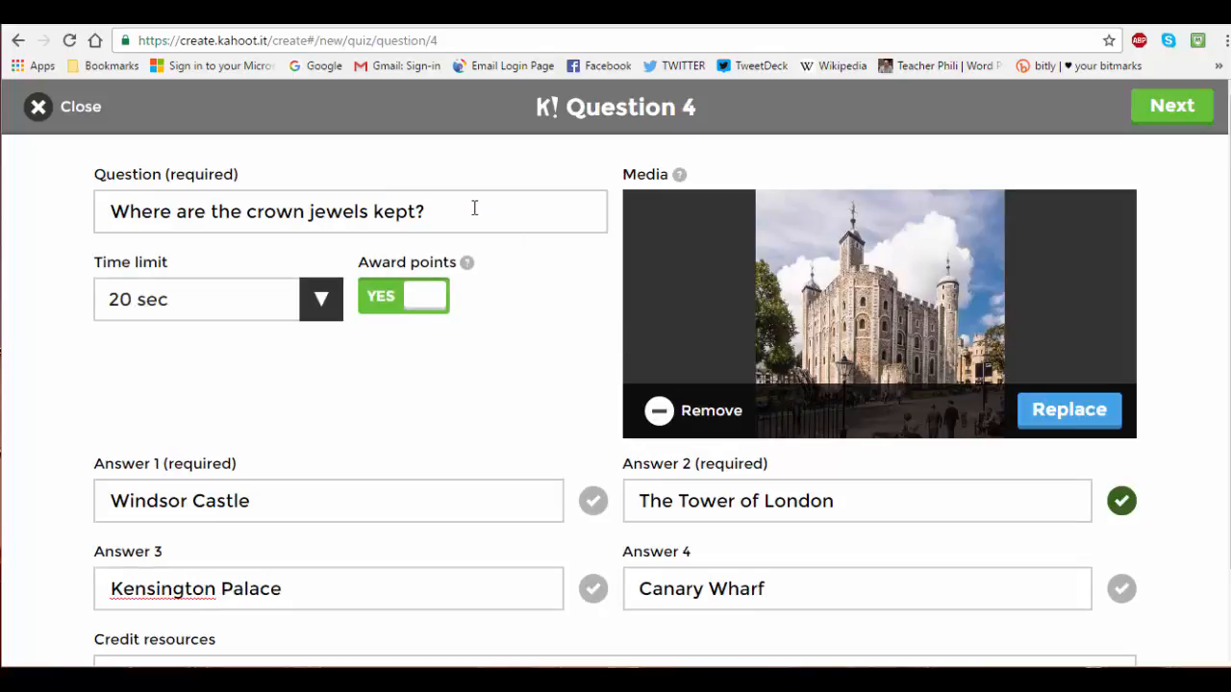
left_click(474, 207)
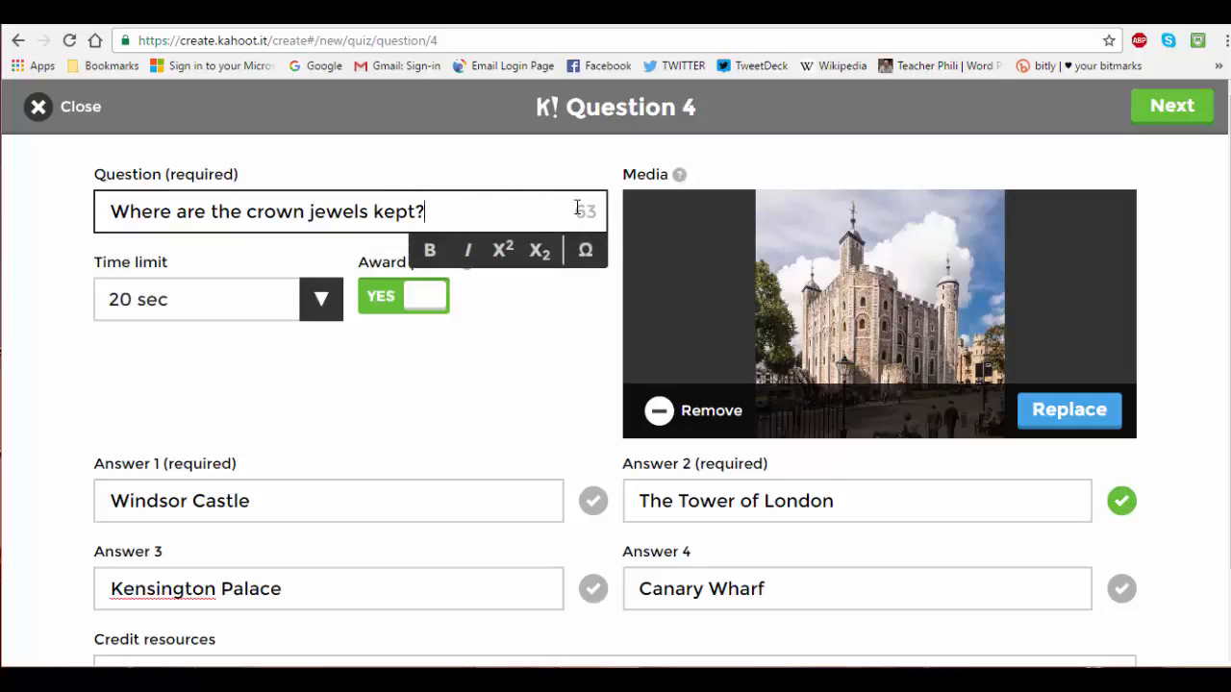
left_click(329, 508)
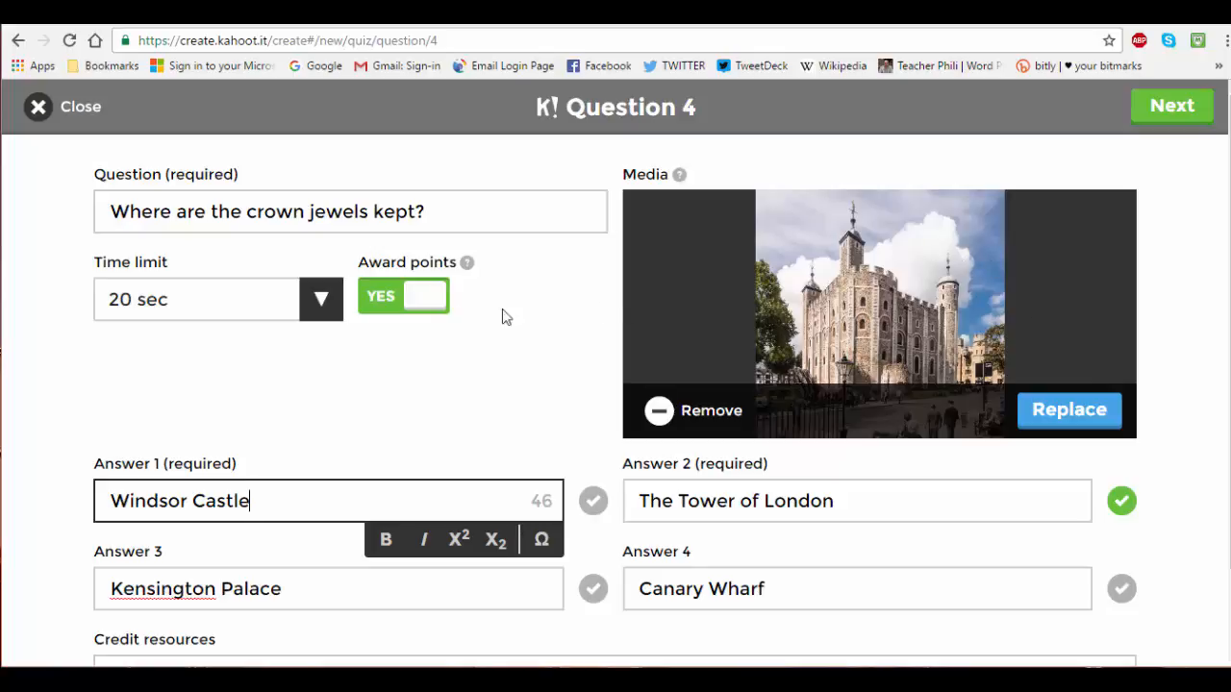
left_click(1195, 102)
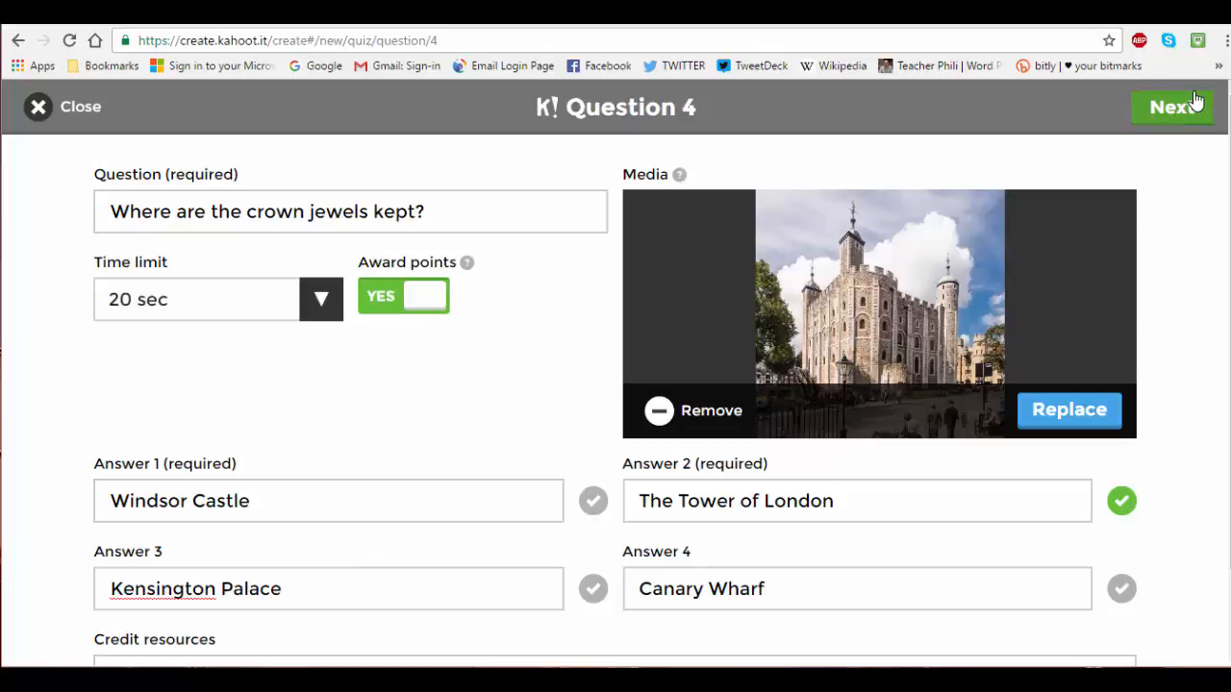
left_click(1196, 102)
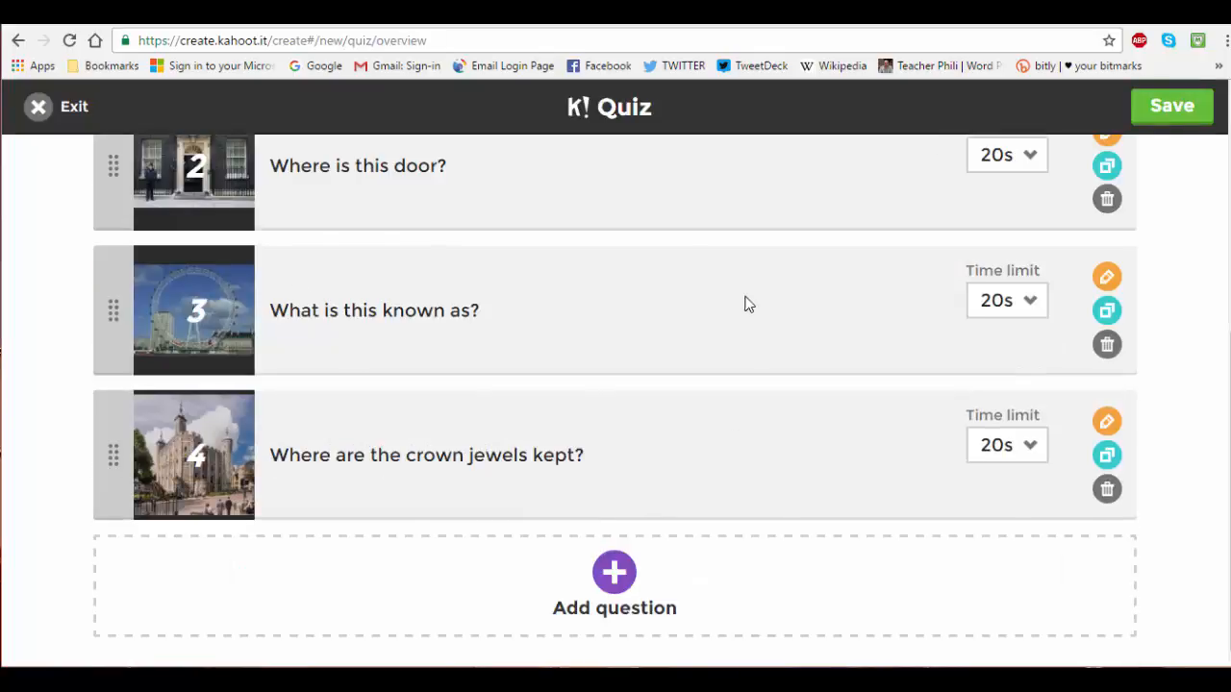
Review the question list, keeping question 1's time limit at 20s, and save the London Landmarks quiz
scroll(747, 305, "up", 2)
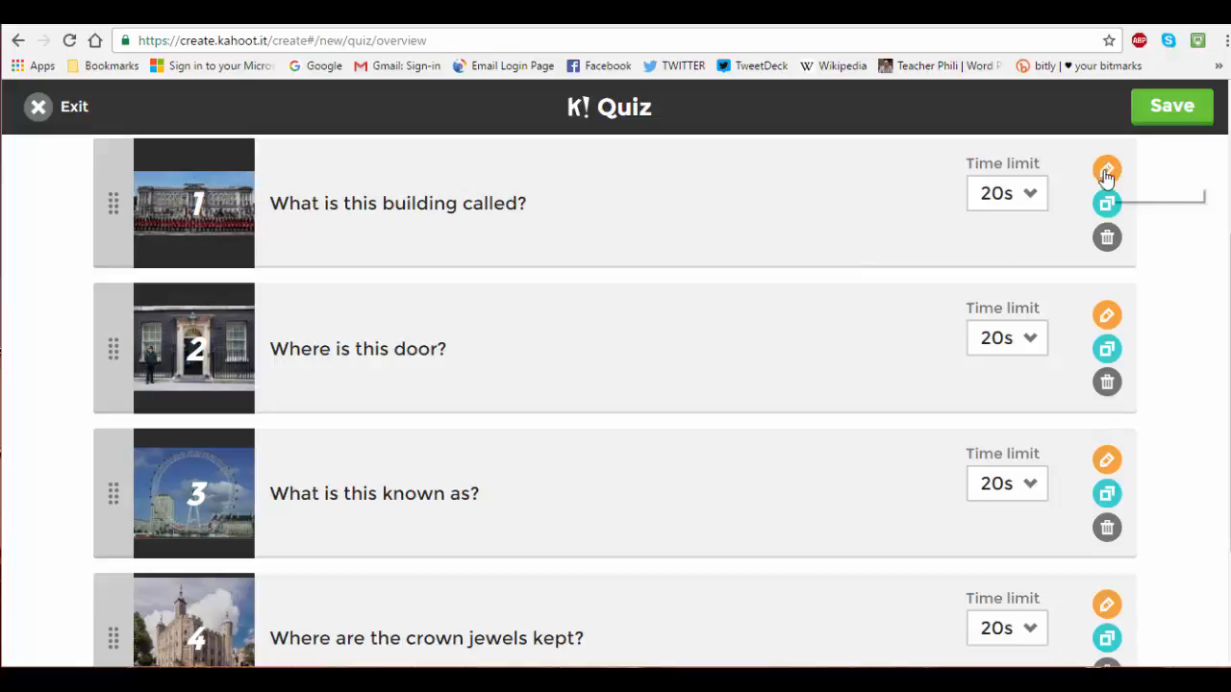
left_click(1029, 195)
left_click(1017, 273)
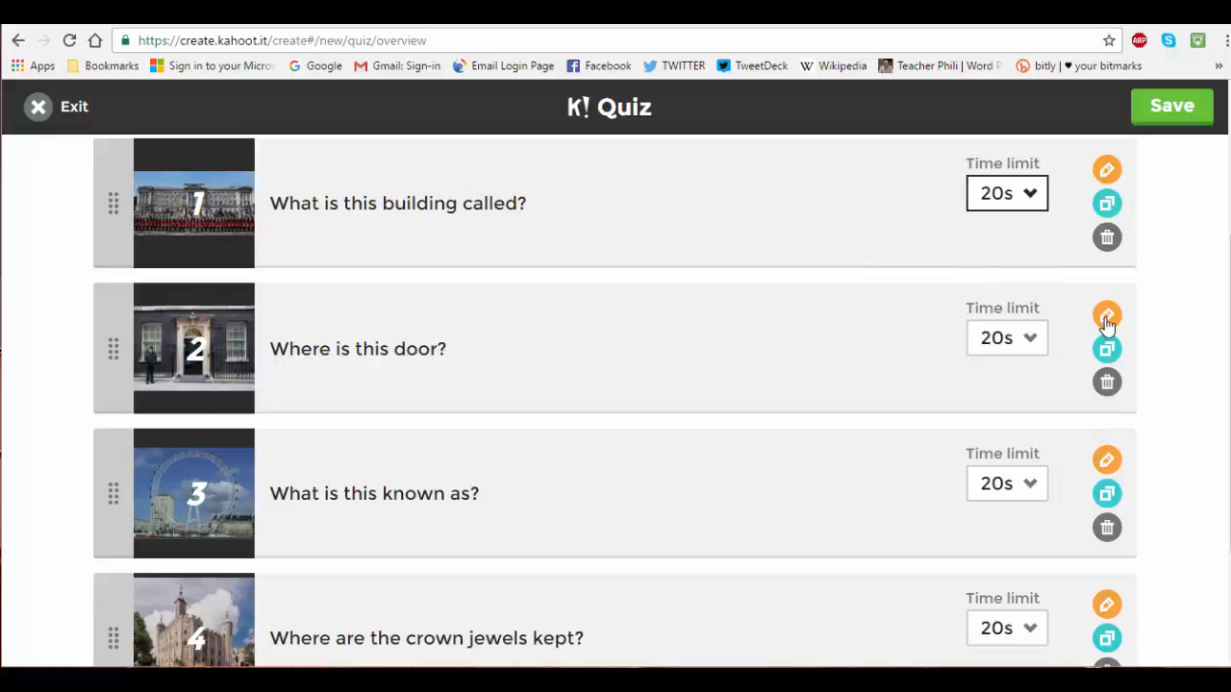
scroll(1052, 390, "down", 2)
scroll(913, 557, "up", 5)
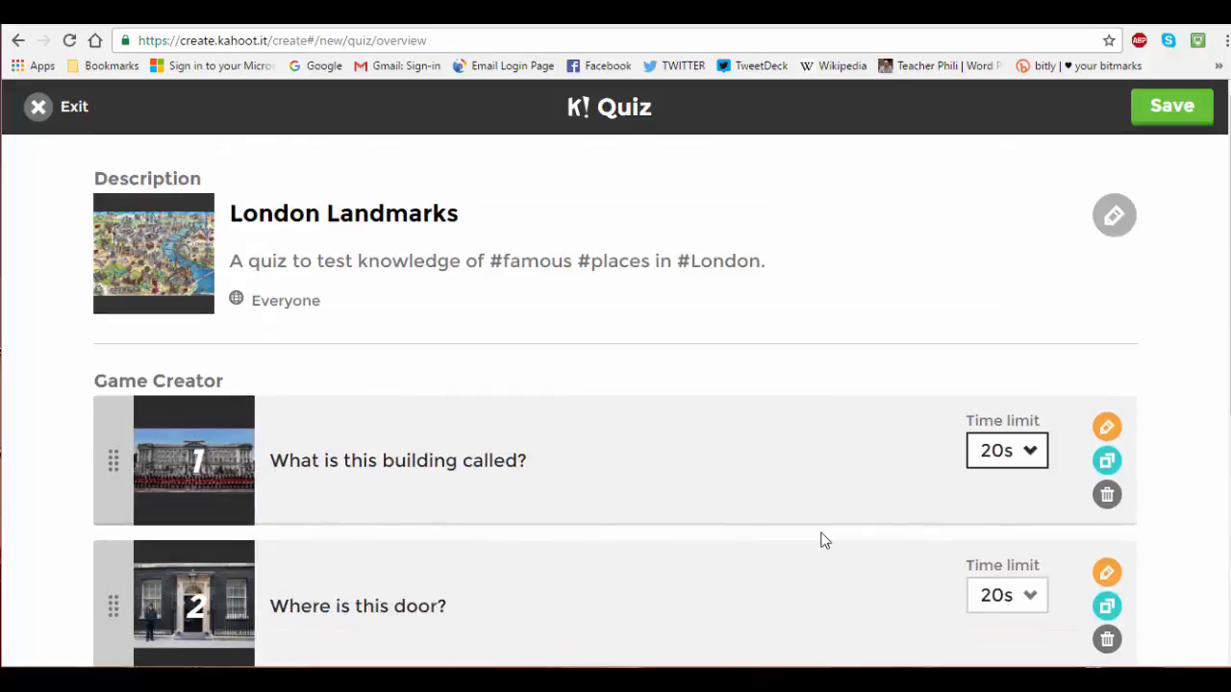
left_click(1181, 110)
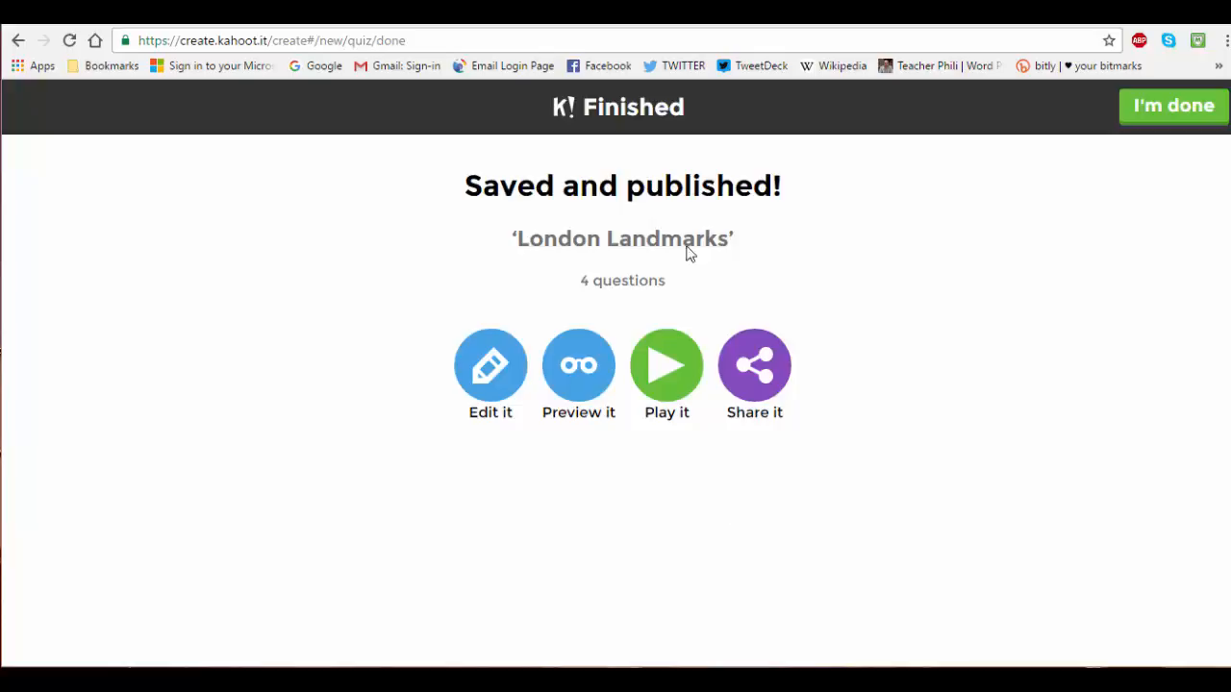
Preview the London Landmarks quiz and examine its game modes and the game options for questions, answers and players
left_click(581, 373)
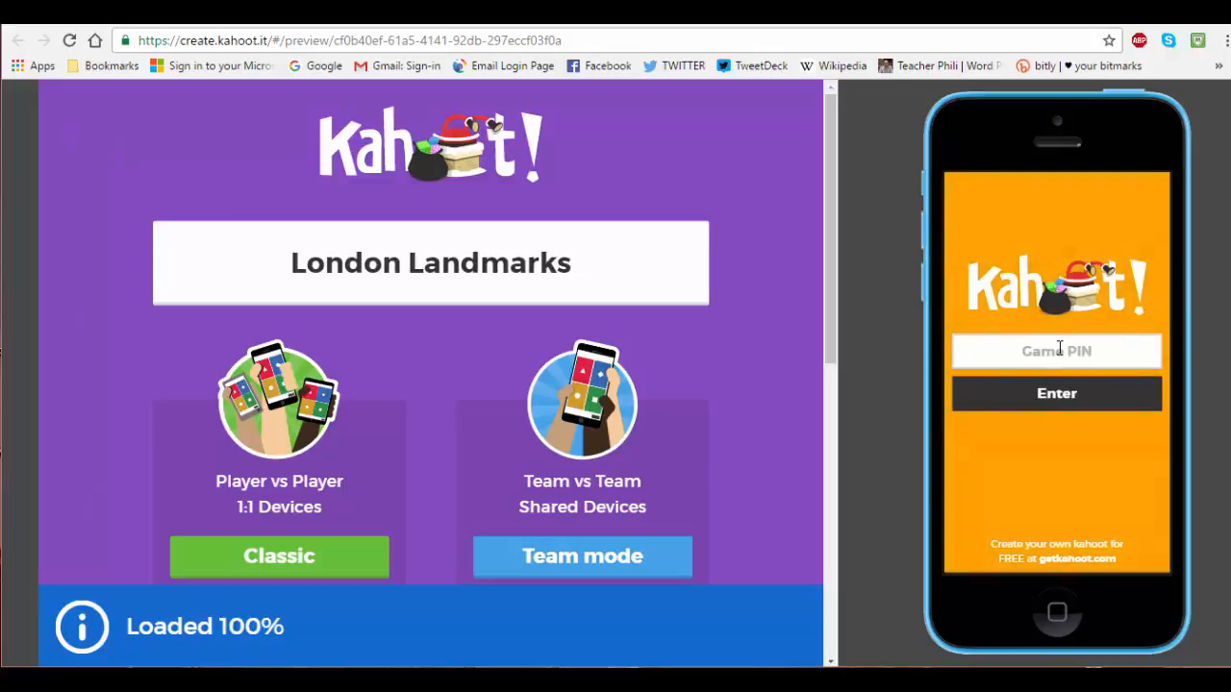
scroll(822, 332, "down", 1)
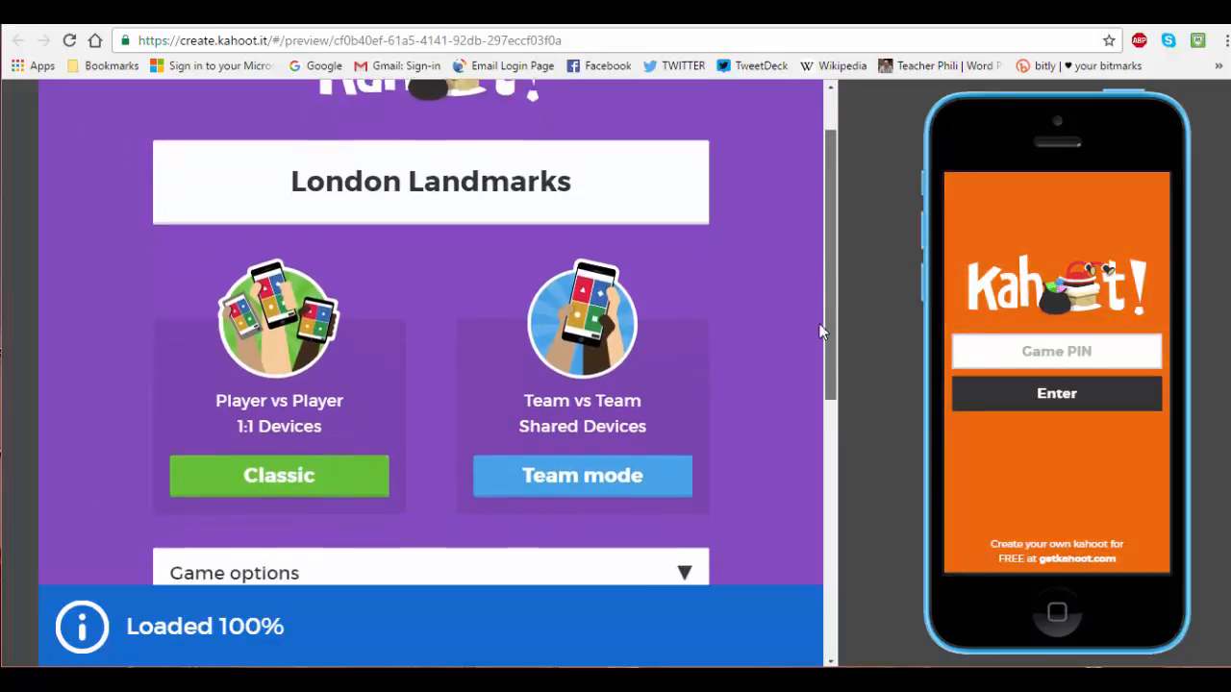
scroll(822, 332, "down", 4)
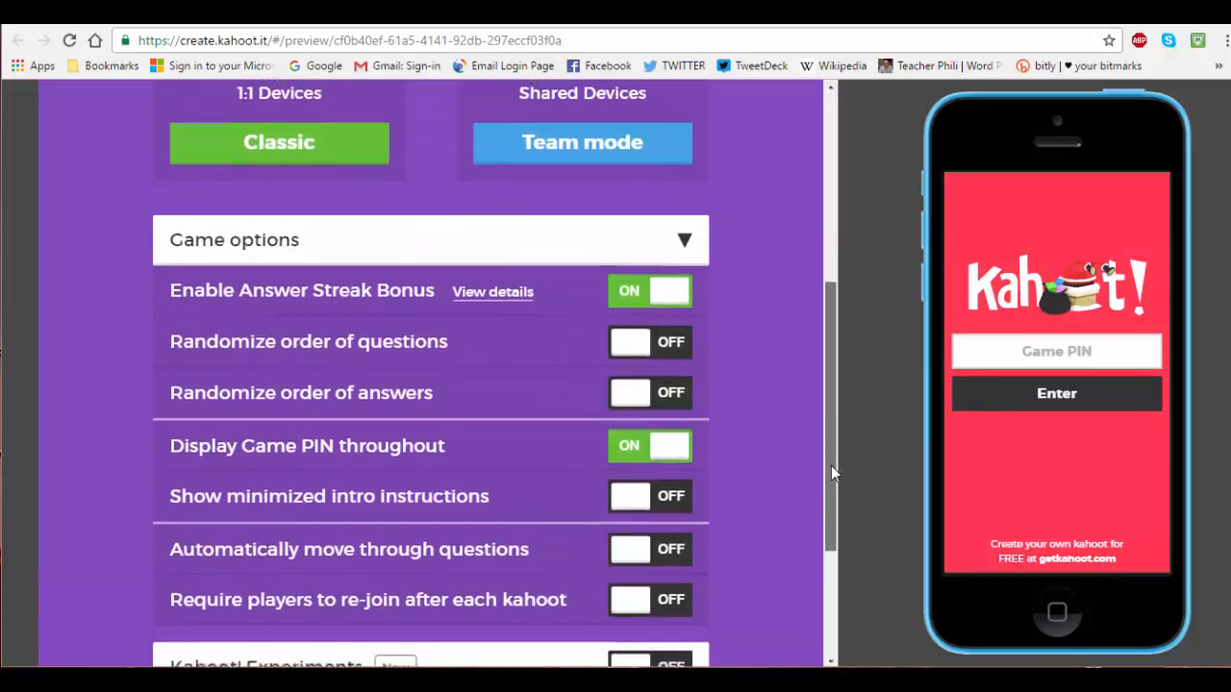
left_click_drag(831, 466, 833, 499)
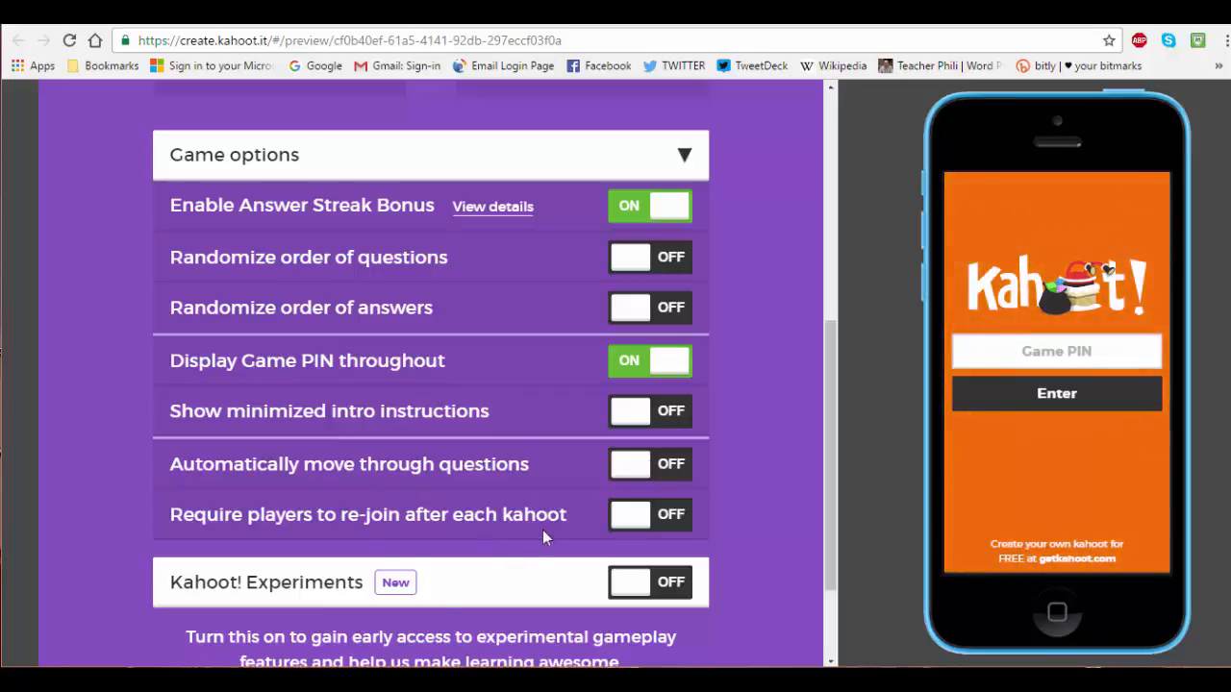
scroll(544, 535, "down", 1)
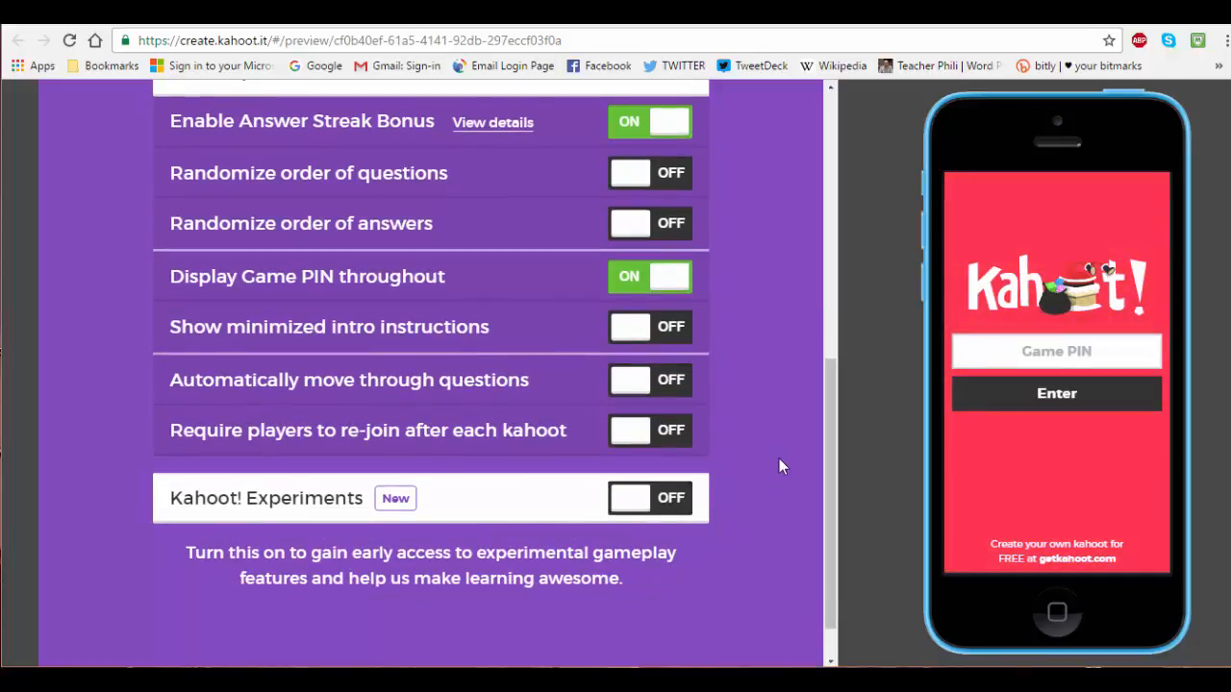
scroll(769, 445, "up", 3)
scroll(730, 385, "up", 2)
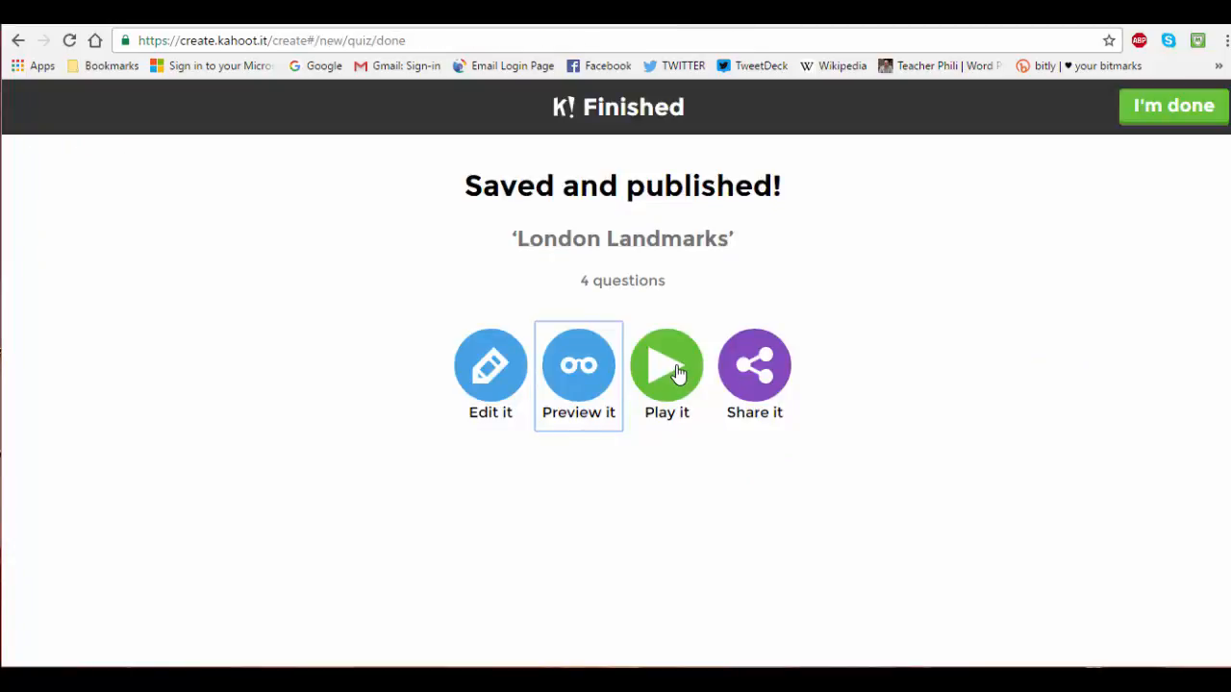
Launch the quiz for play in Classic mode and join it from the Firefox window with the game PIN and the player's nickname
left_click(676, 372)
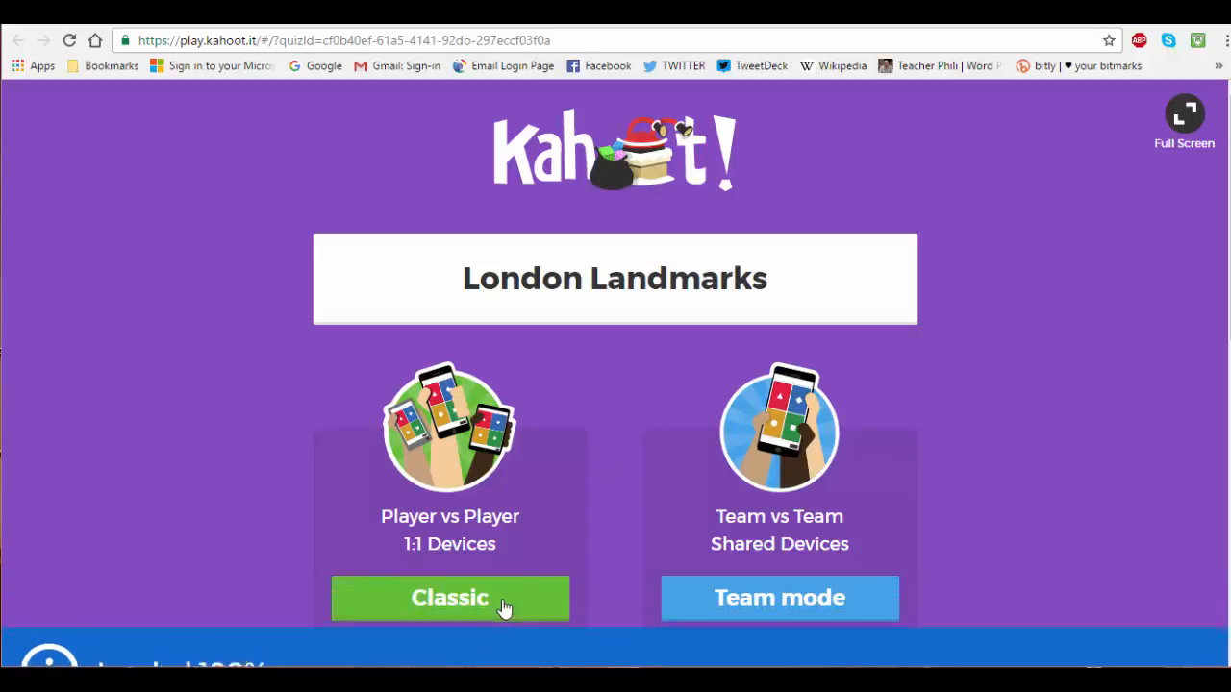
left_click(503, 607)
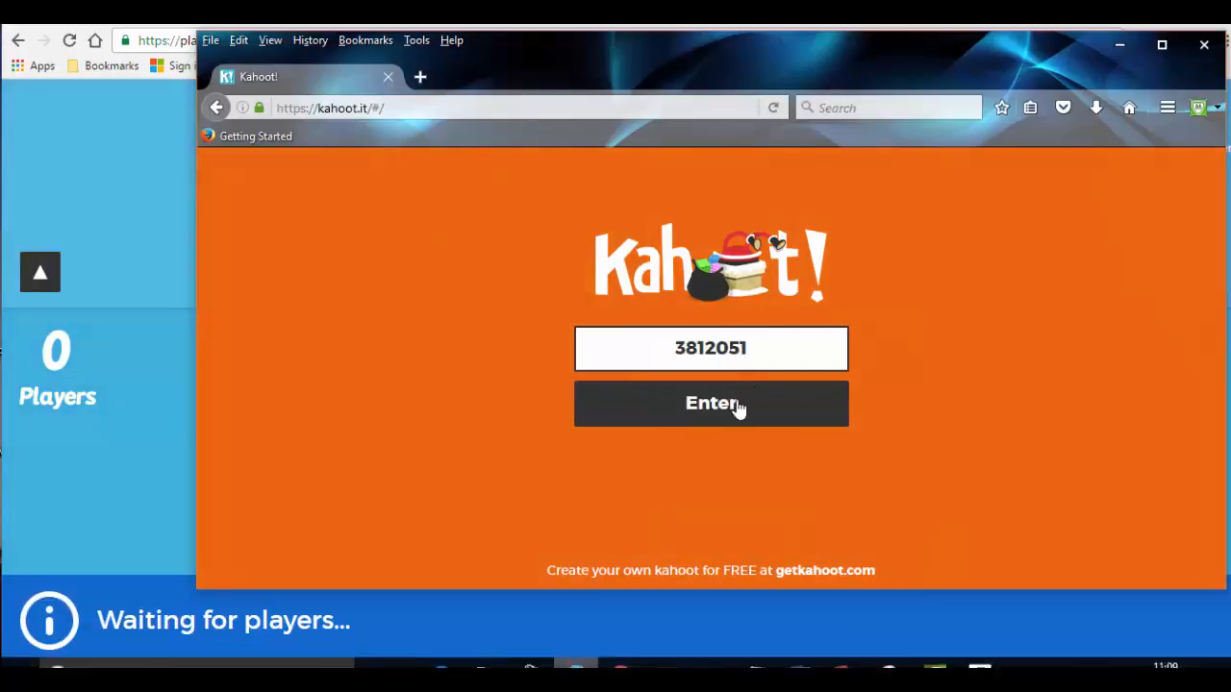
left_click(736, 407)
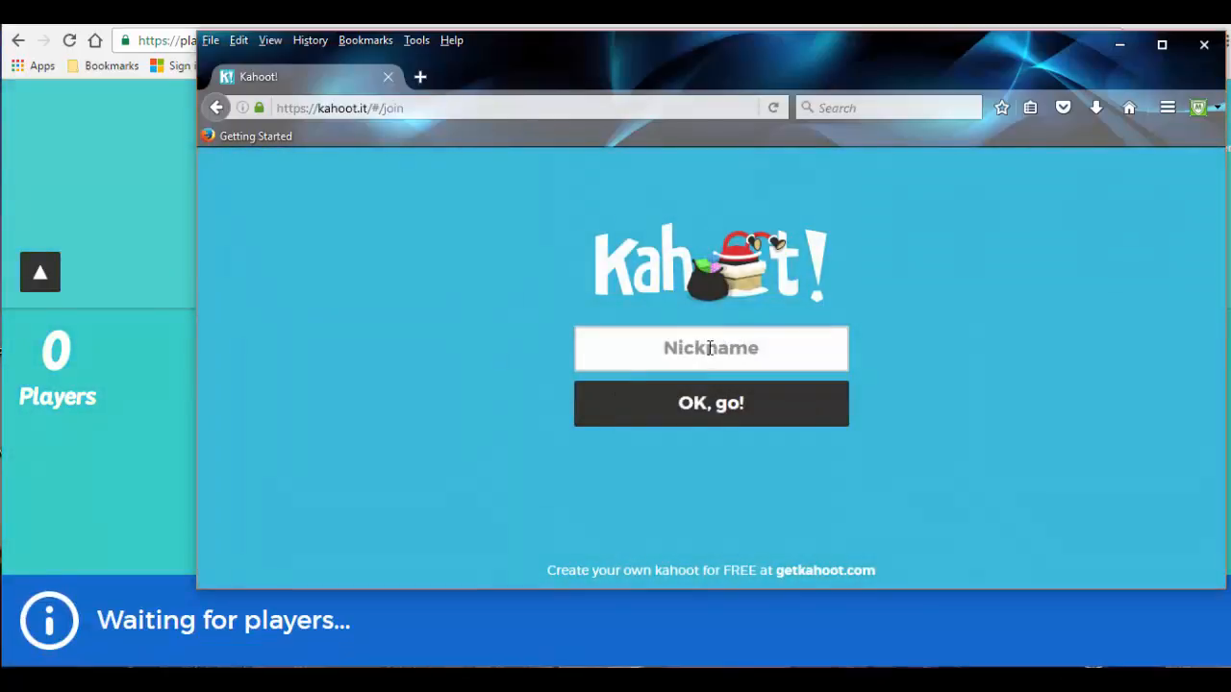
left_click(710, 348)
type("Phil")
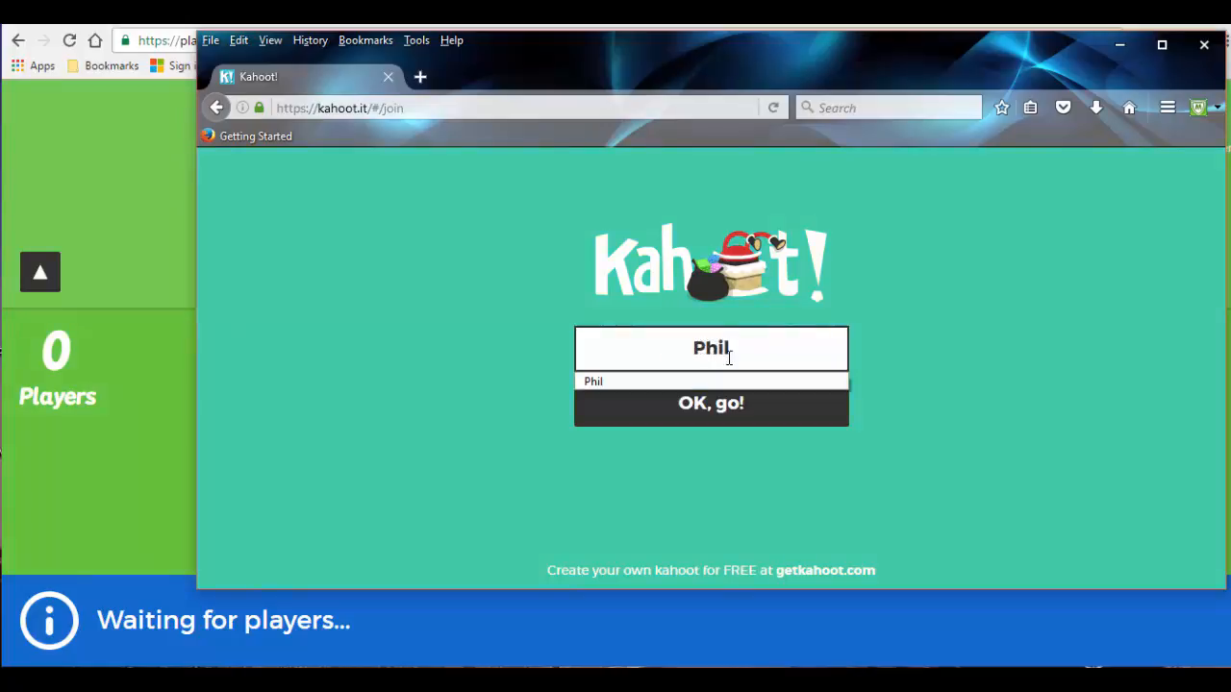
left_click(730, 410)
left_click(170, 458)
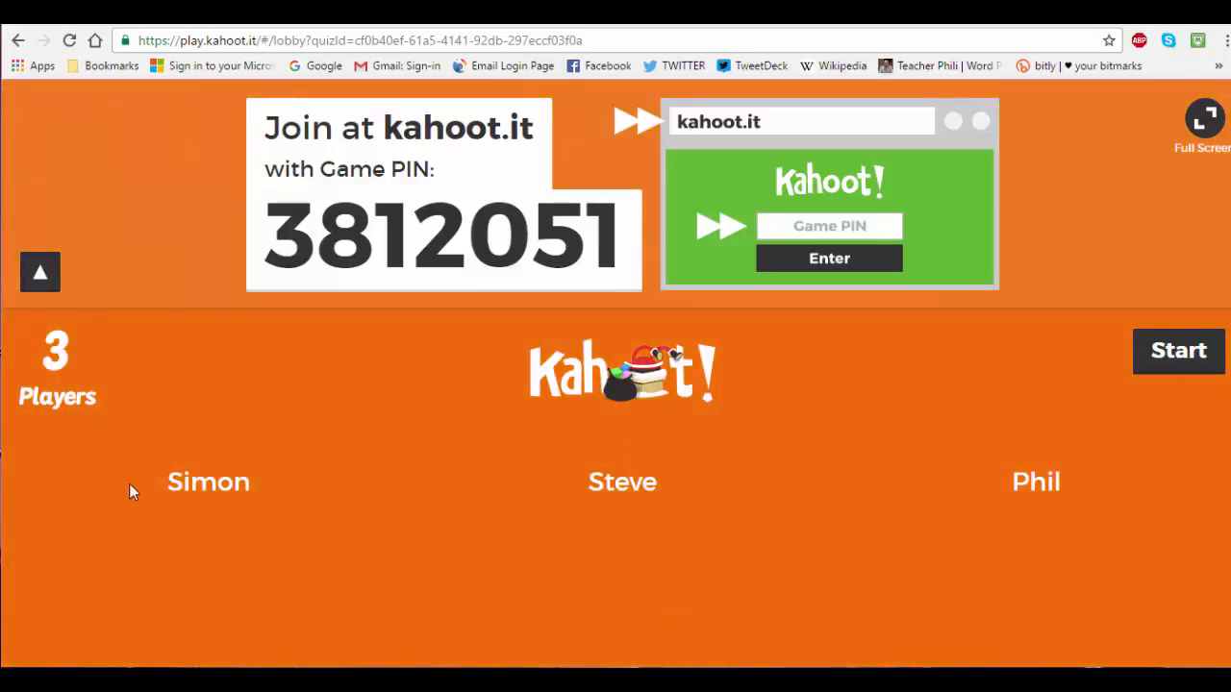
Start the game from the lobby and switch to the player's Firefox window for question 1
mouse_move(670, 511)
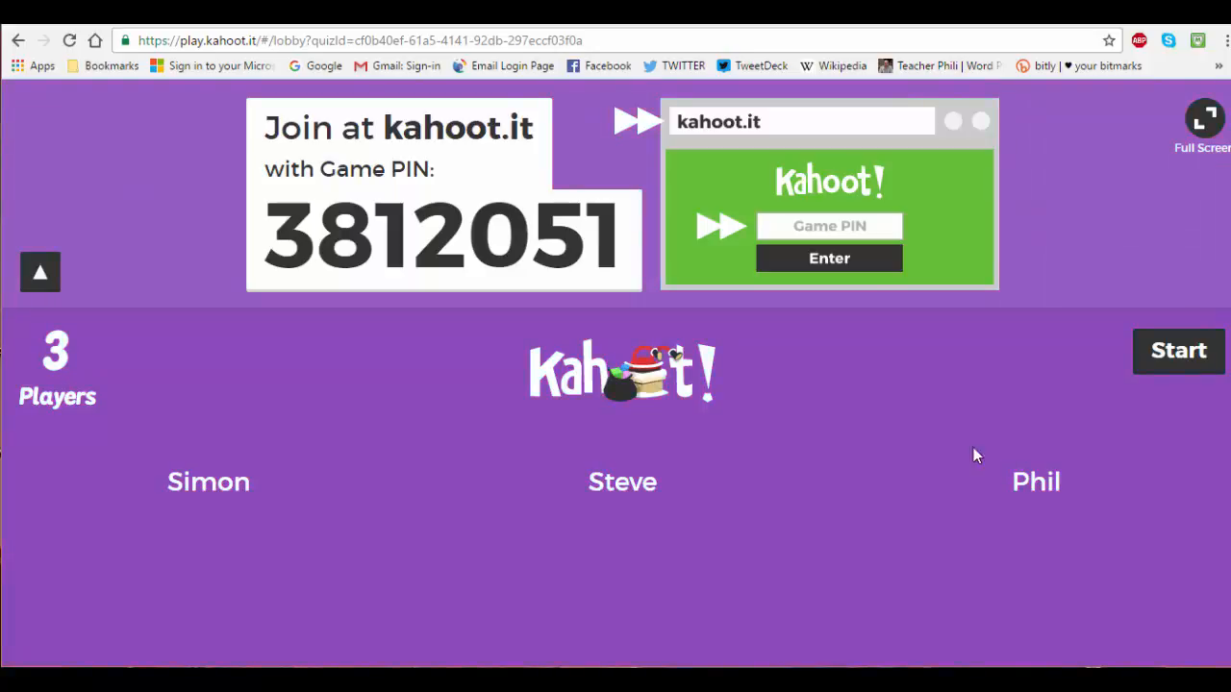
left_click(1163, 358)
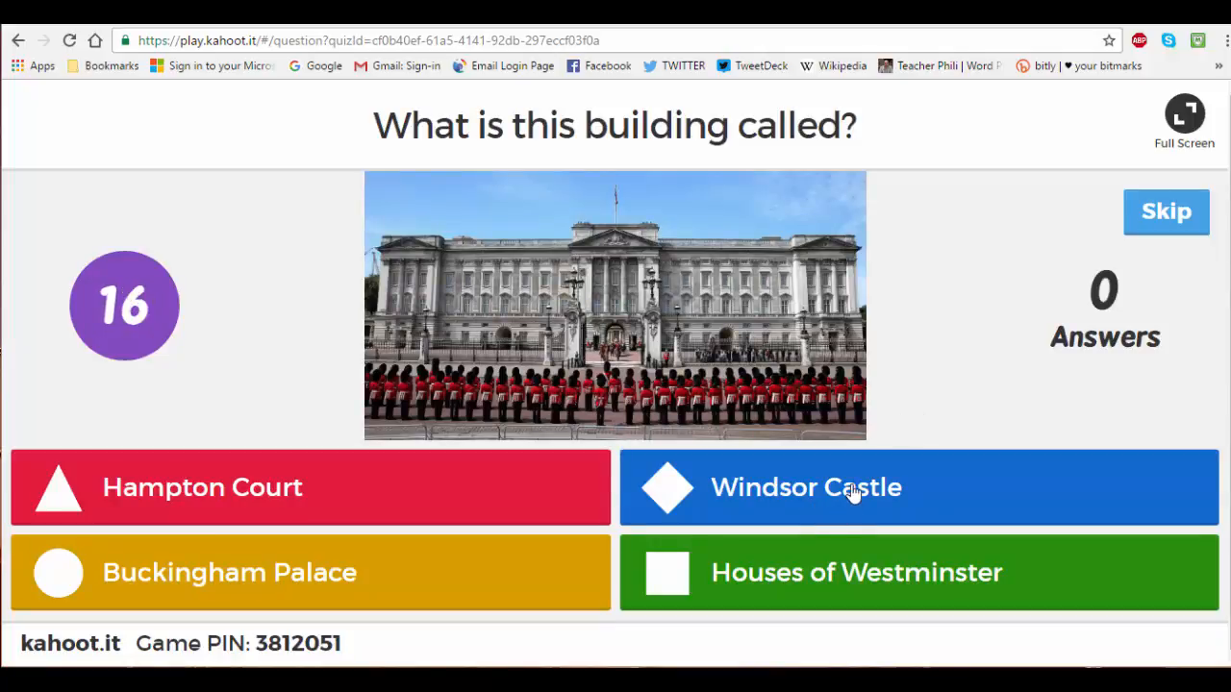
left_click(574, 663)
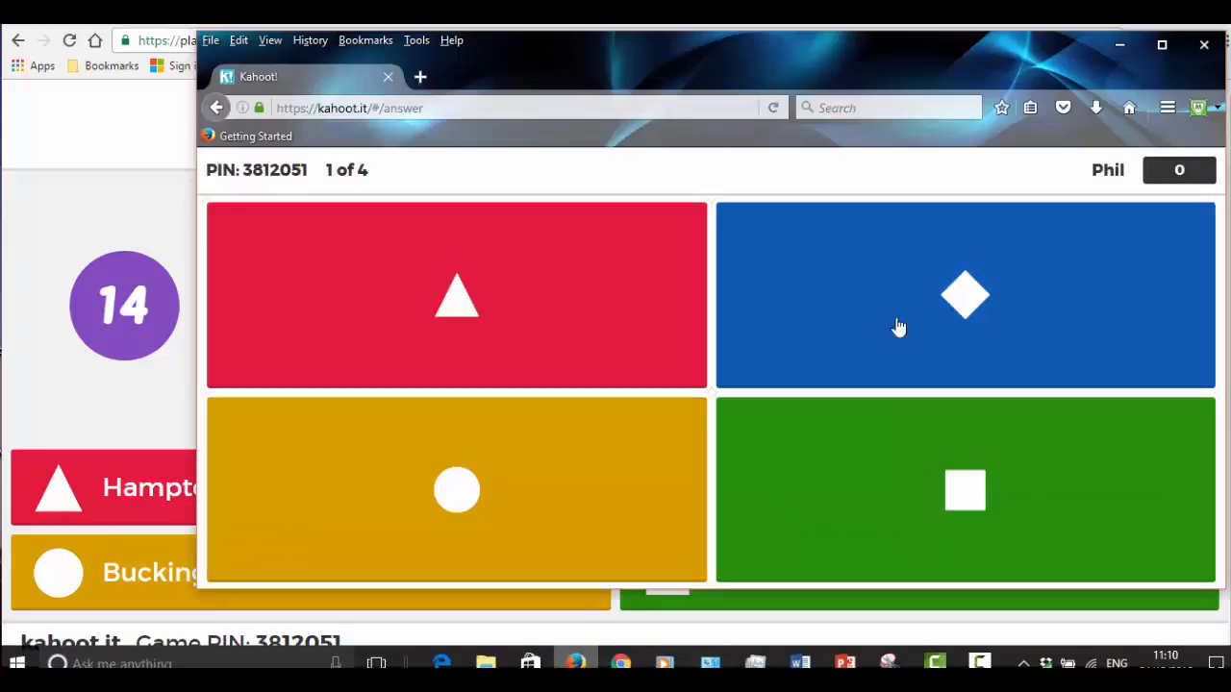
Answer question 1 with Windsor Castle as the player, return to the host window and view the question's enlarged image
left_click(897, 327)
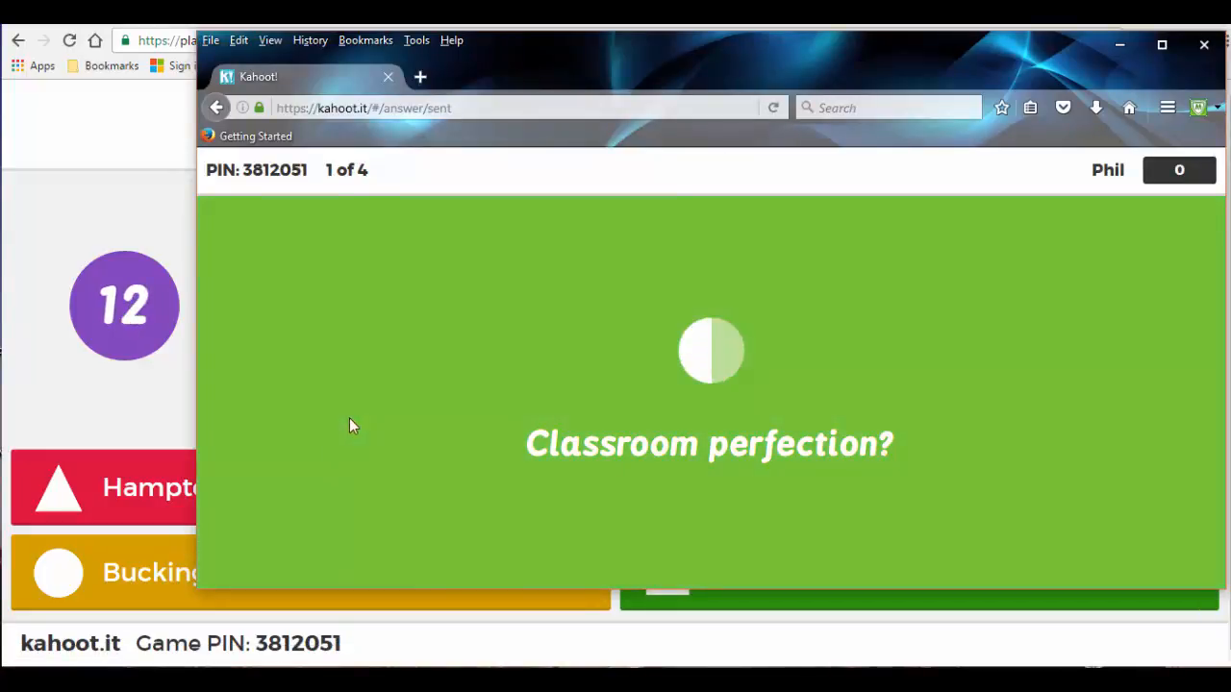
left_click(128, 418)
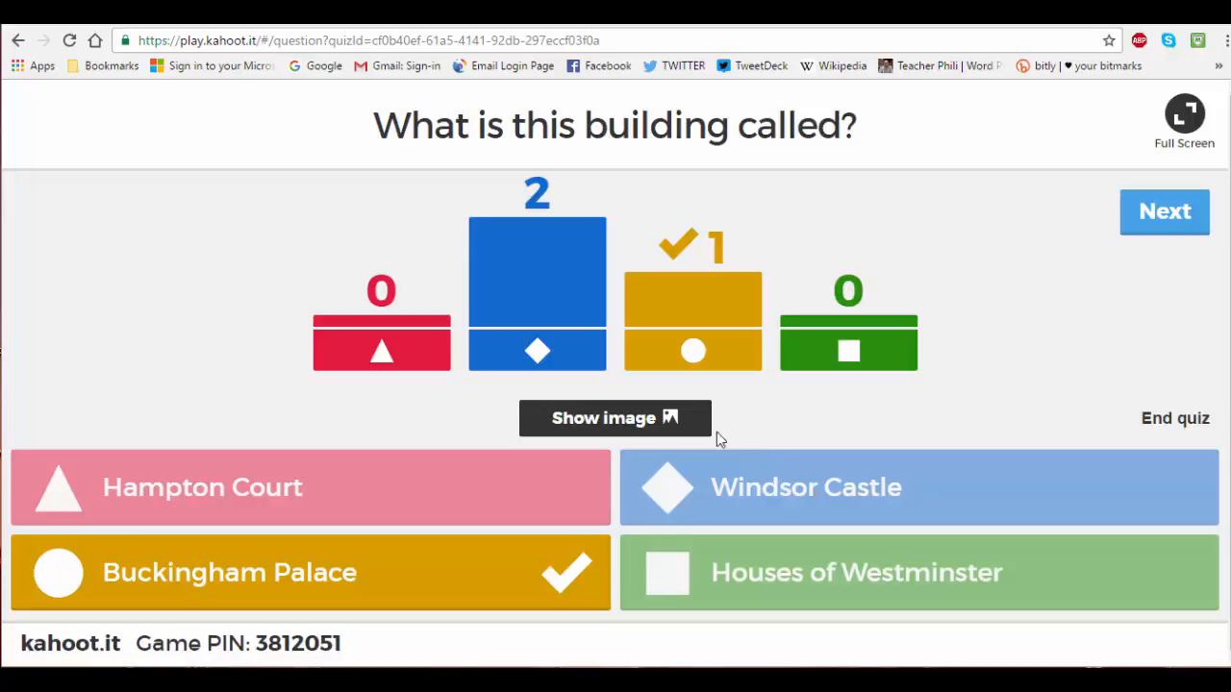
left_click(669, 421)
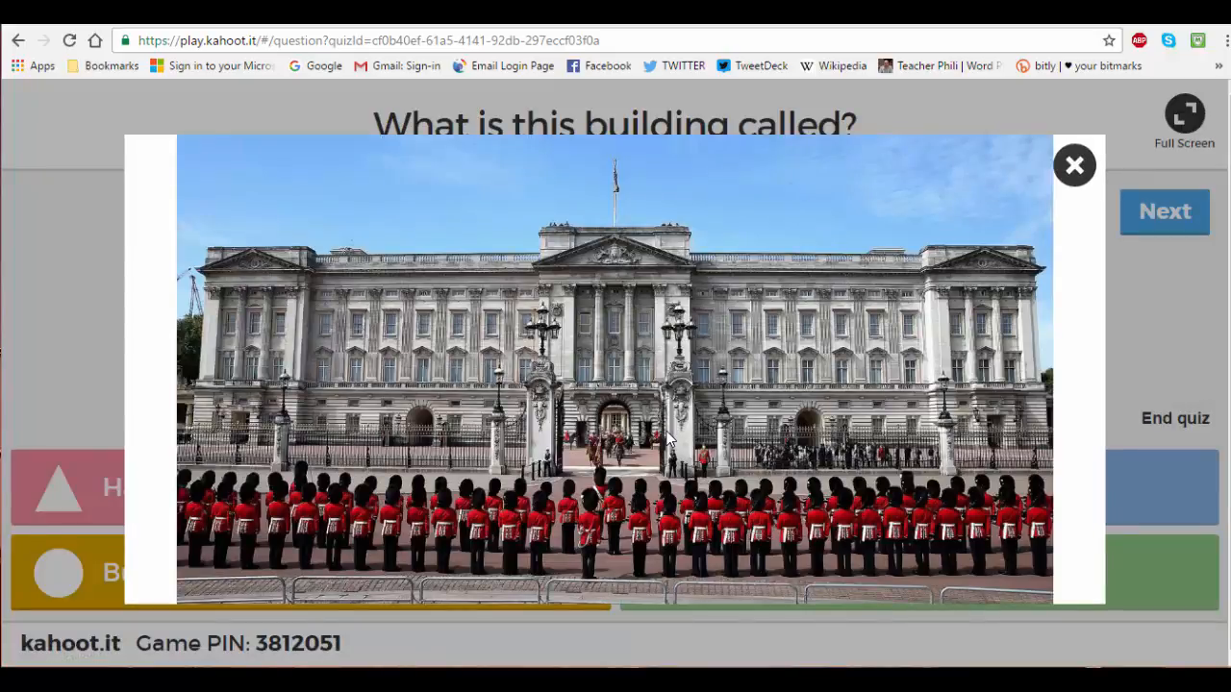
left_click(1074, 166)
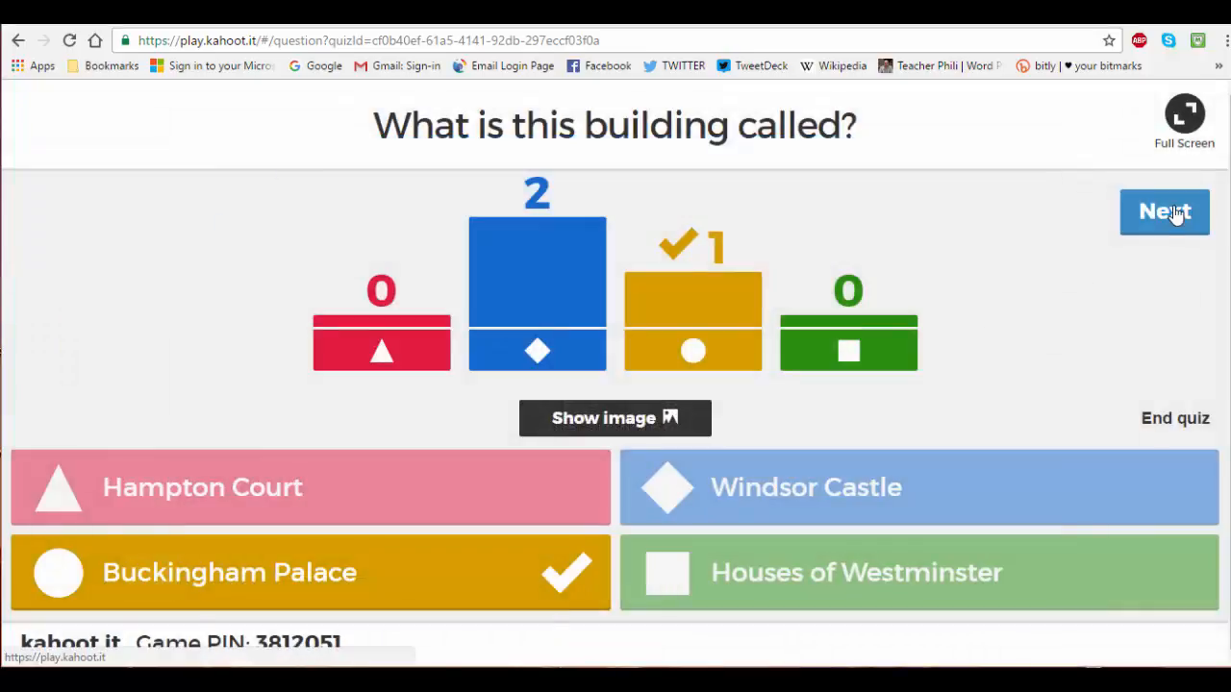
Advance the game past the scoreboard to question 2 and answer it with Downing Street in the player's Firefox window
left_click(1160, 219)
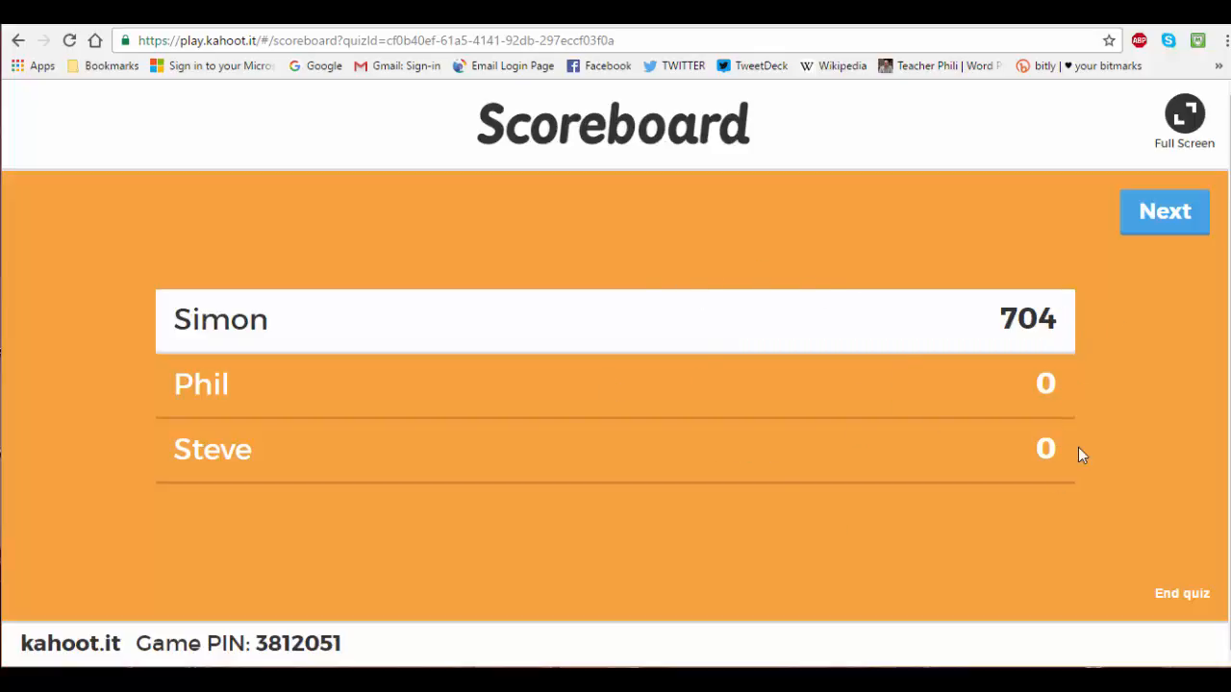
left_click(1171, 213)
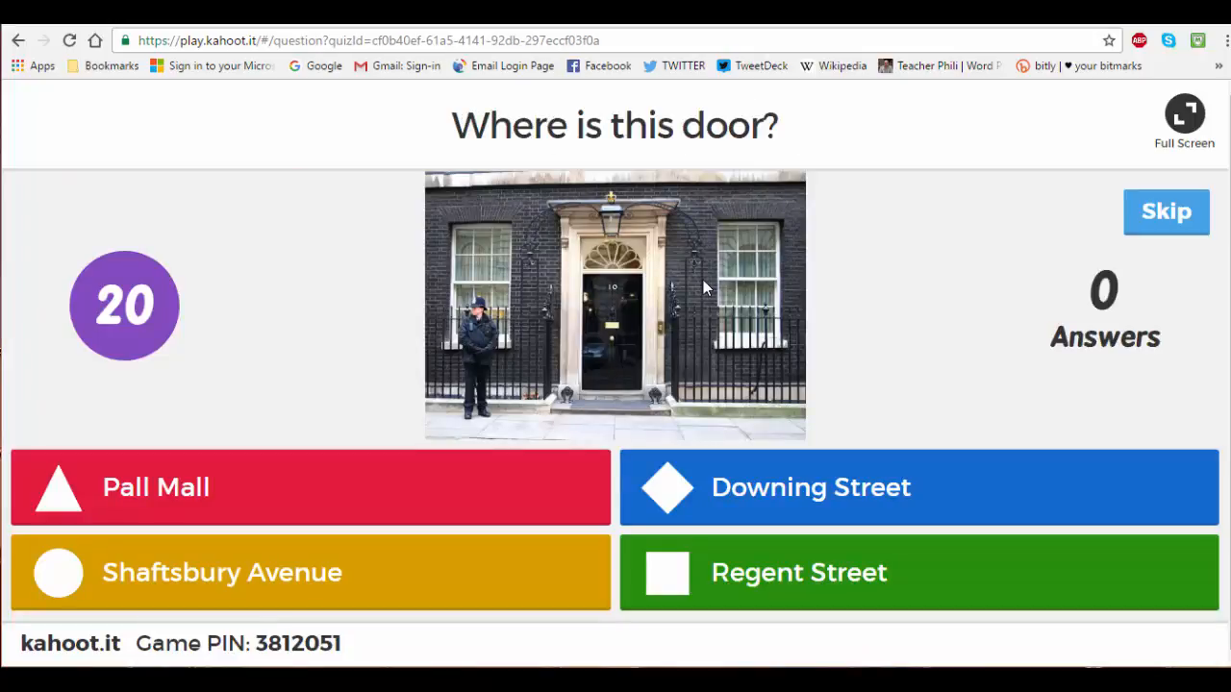
mouse_move(650, 687)
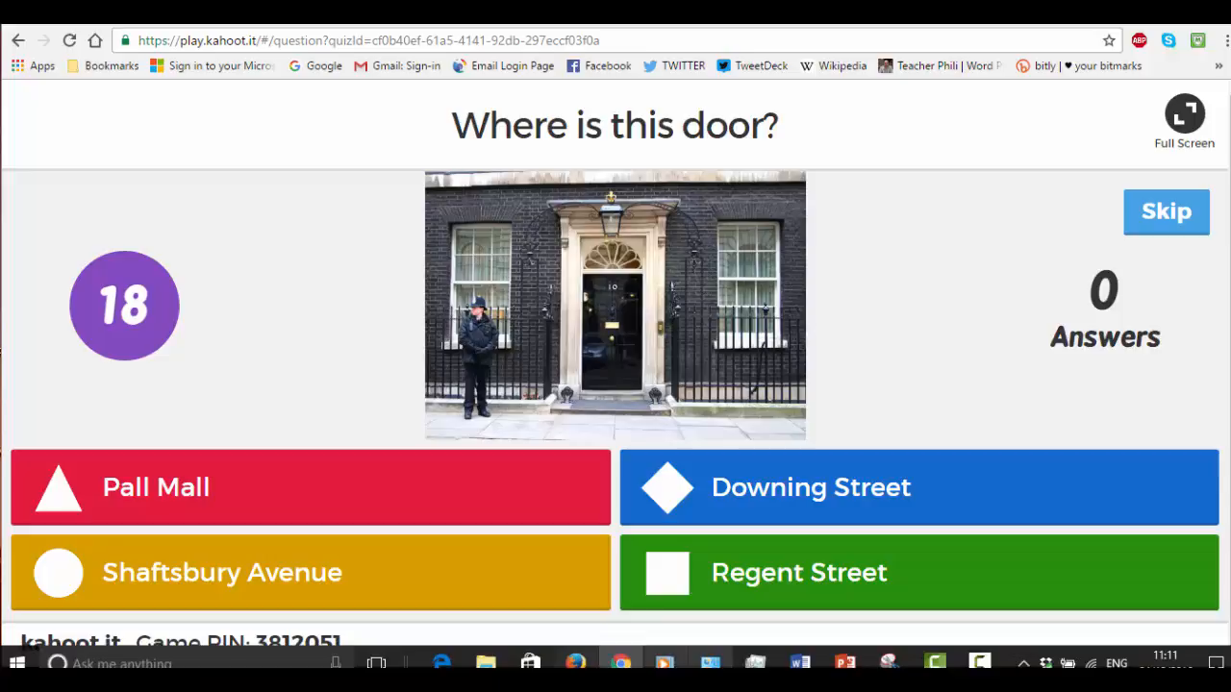
left_click(582, 664)
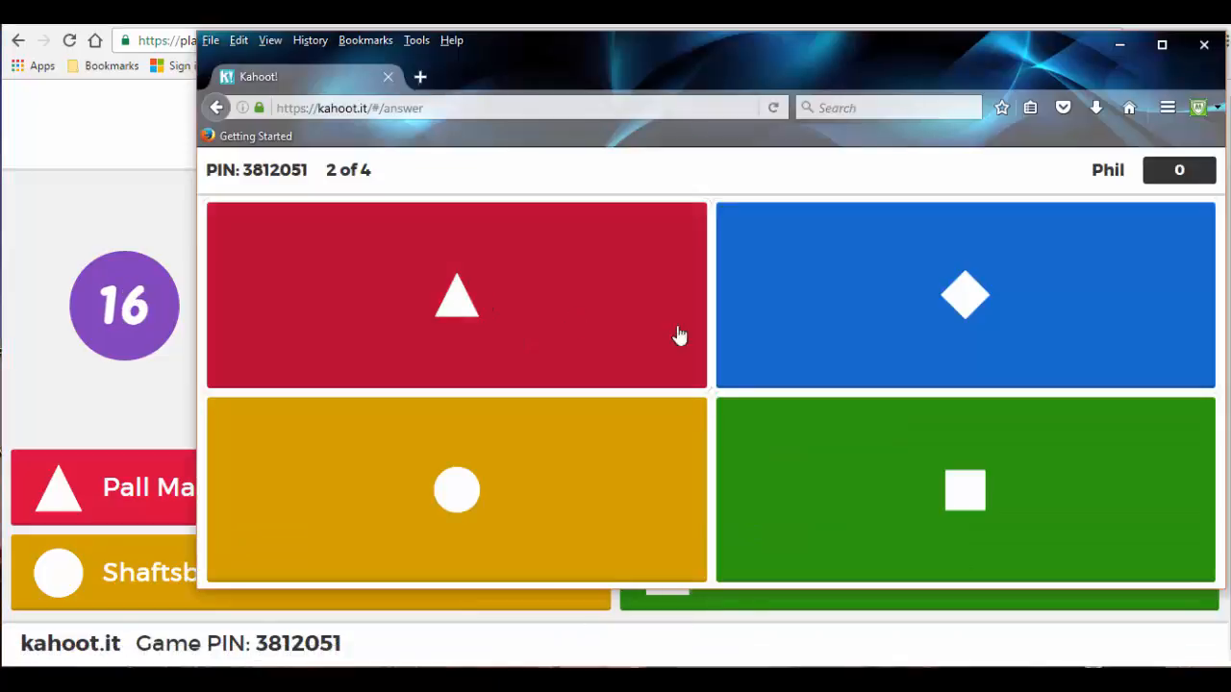
left_click(971, 317)
left_click(151, 412)
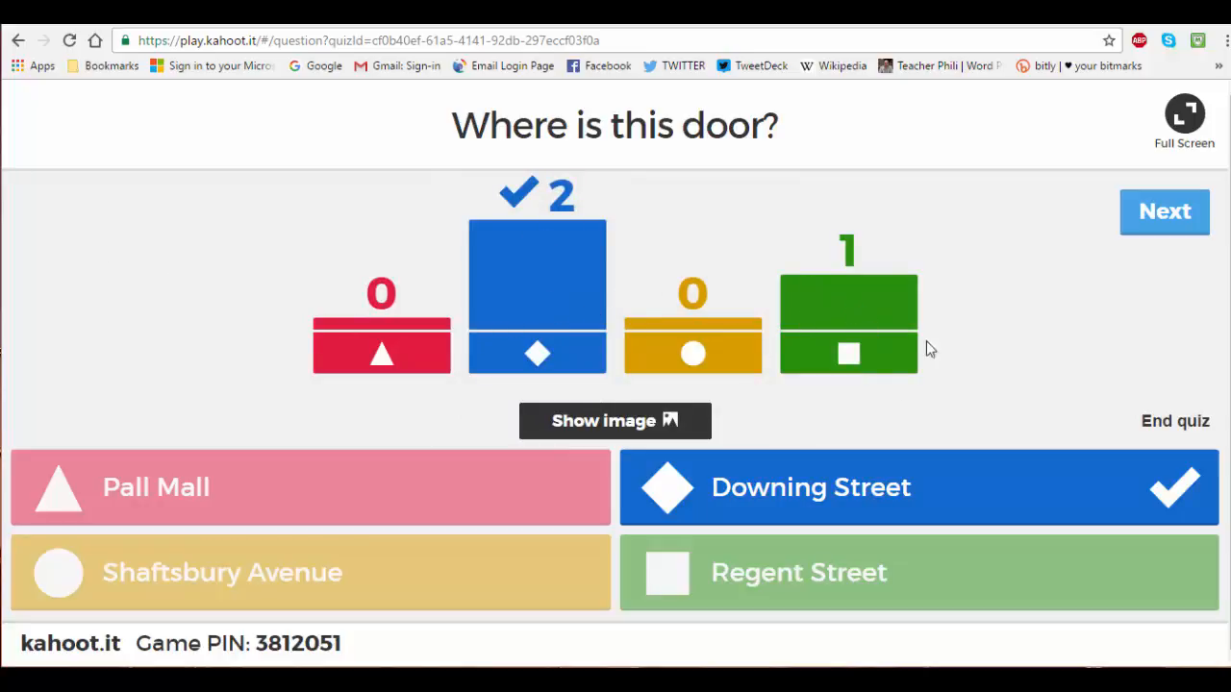
Advance the game past the scoreboard to question 3 and answer it with London Eye in the player's Firefox window
left_click(1154, 229)
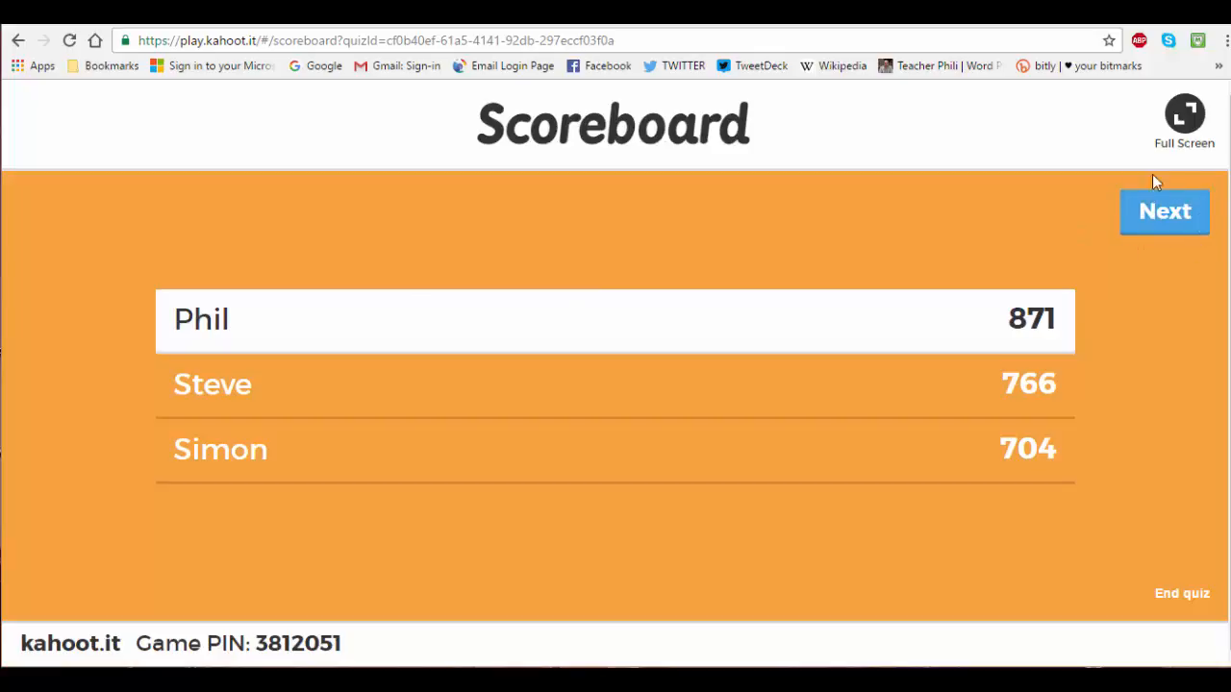
left_click(1172, 219)
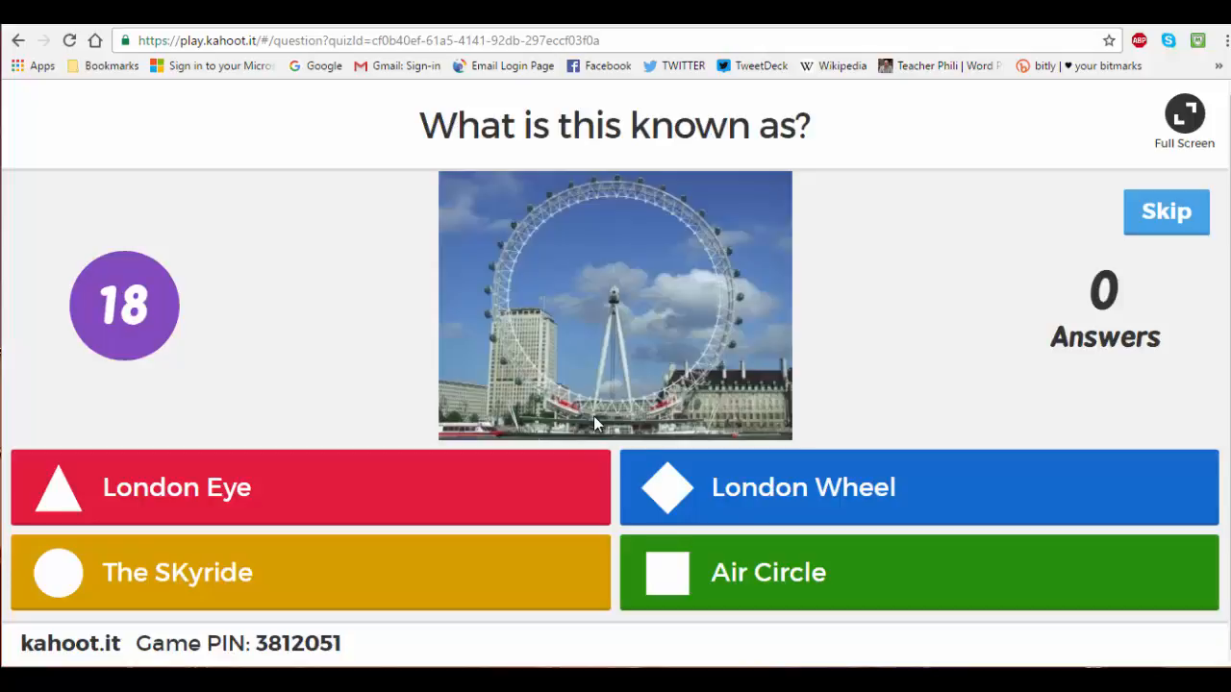
mouse_move(646, 665)
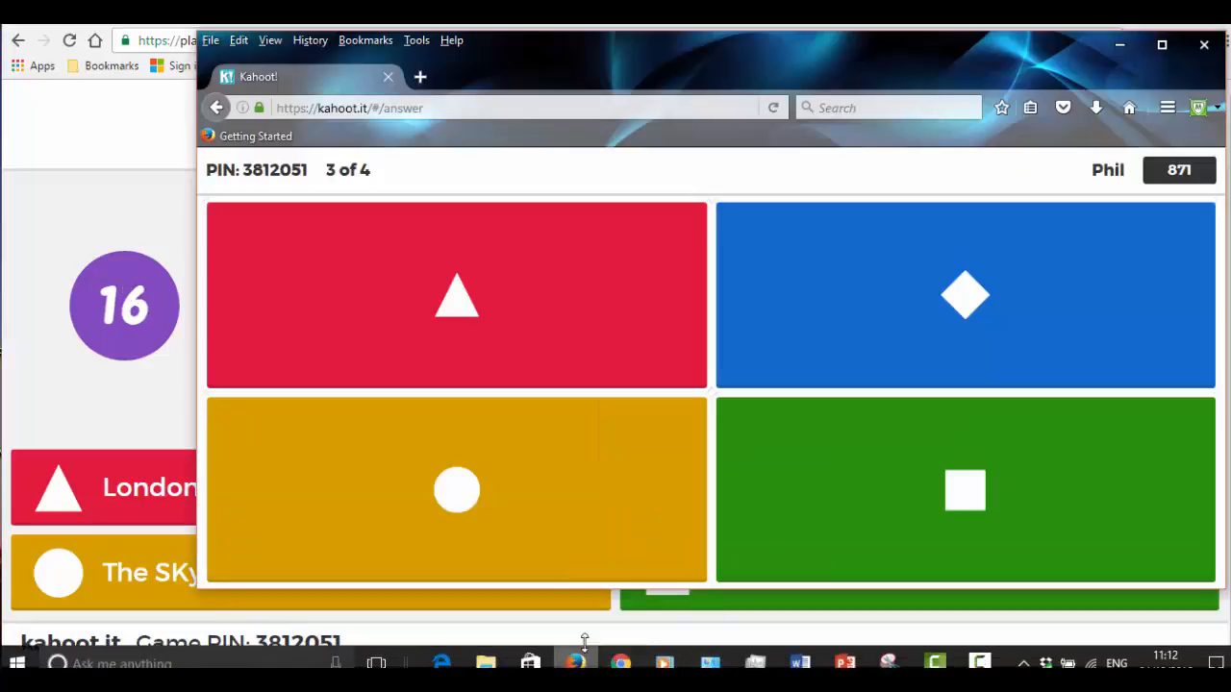
left_click(575, 664)
left_click(472, 320)
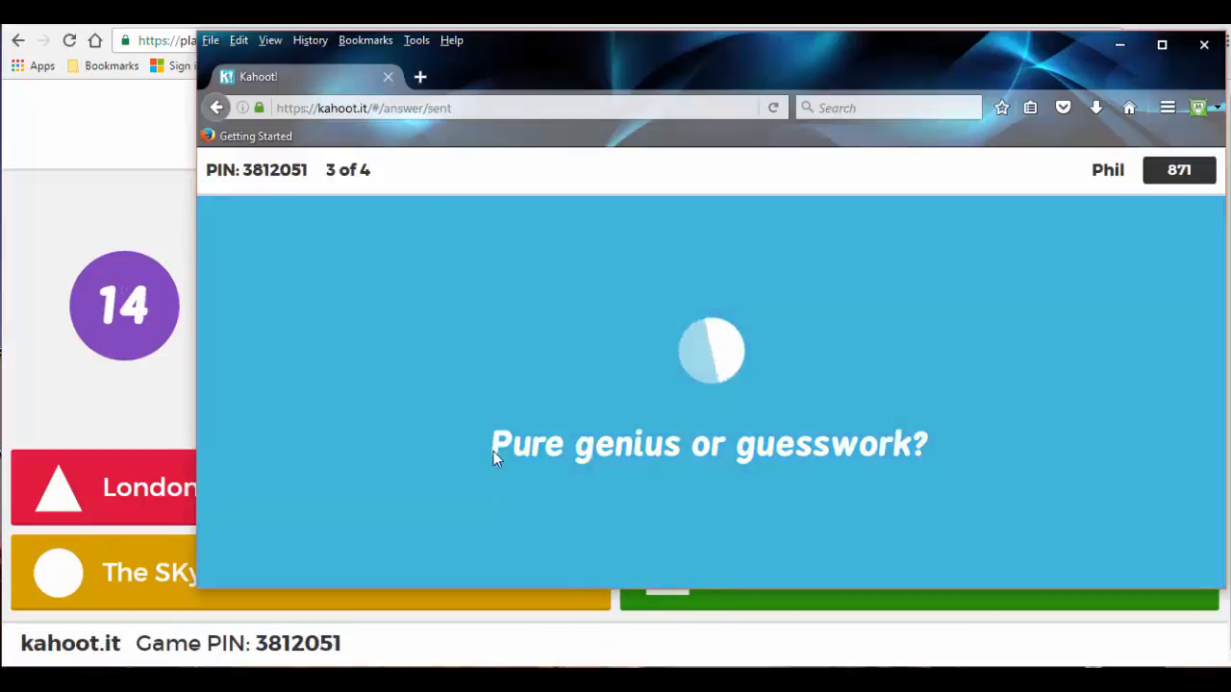
left_click(135, 420)
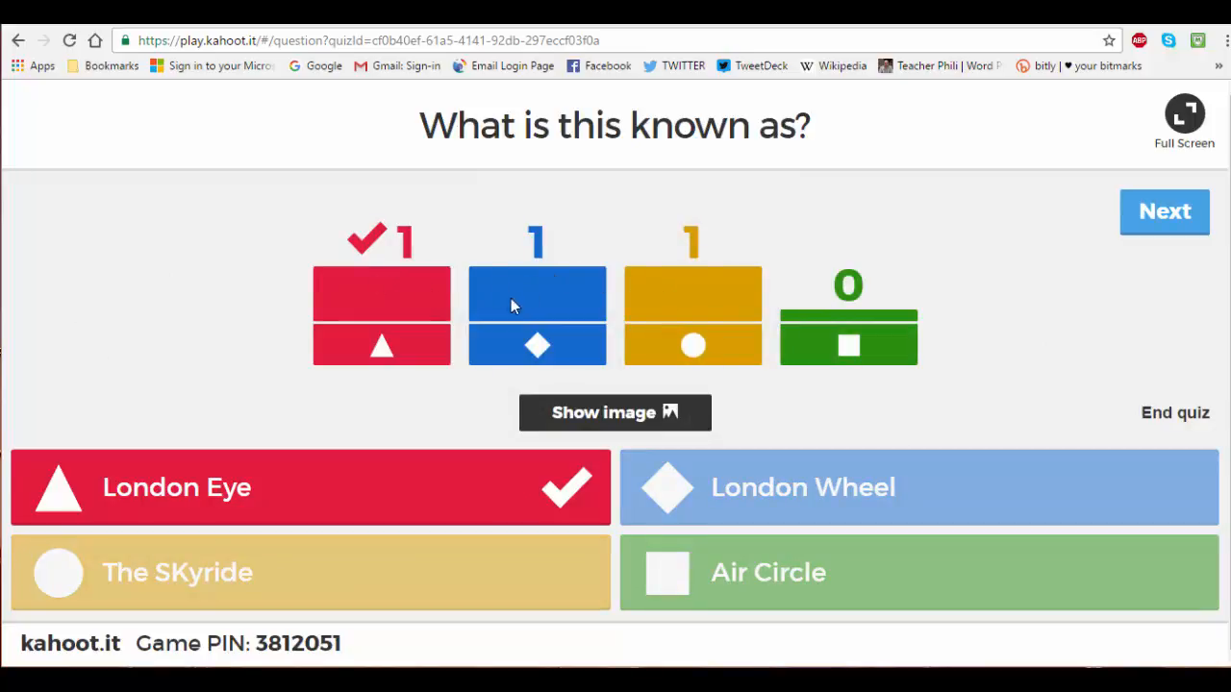
View question 3's enlarged image in the host window and advance past the scoreboard to question 4
left_click(607, 427)
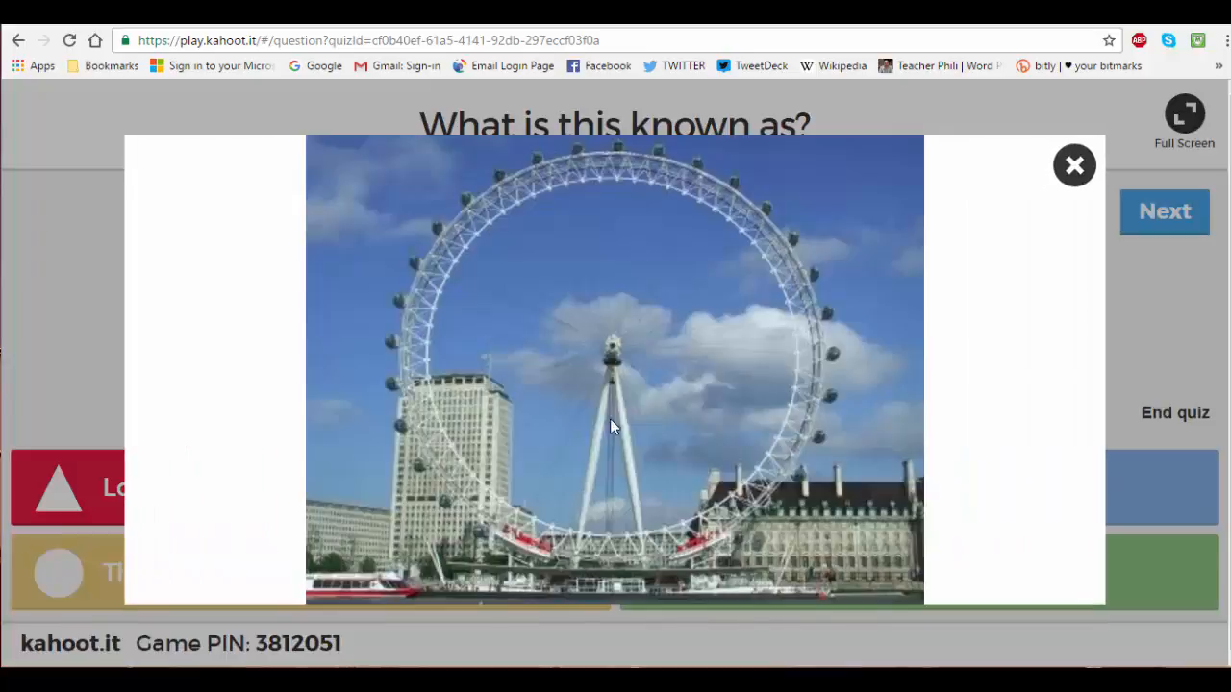
left_click(1071, 168)
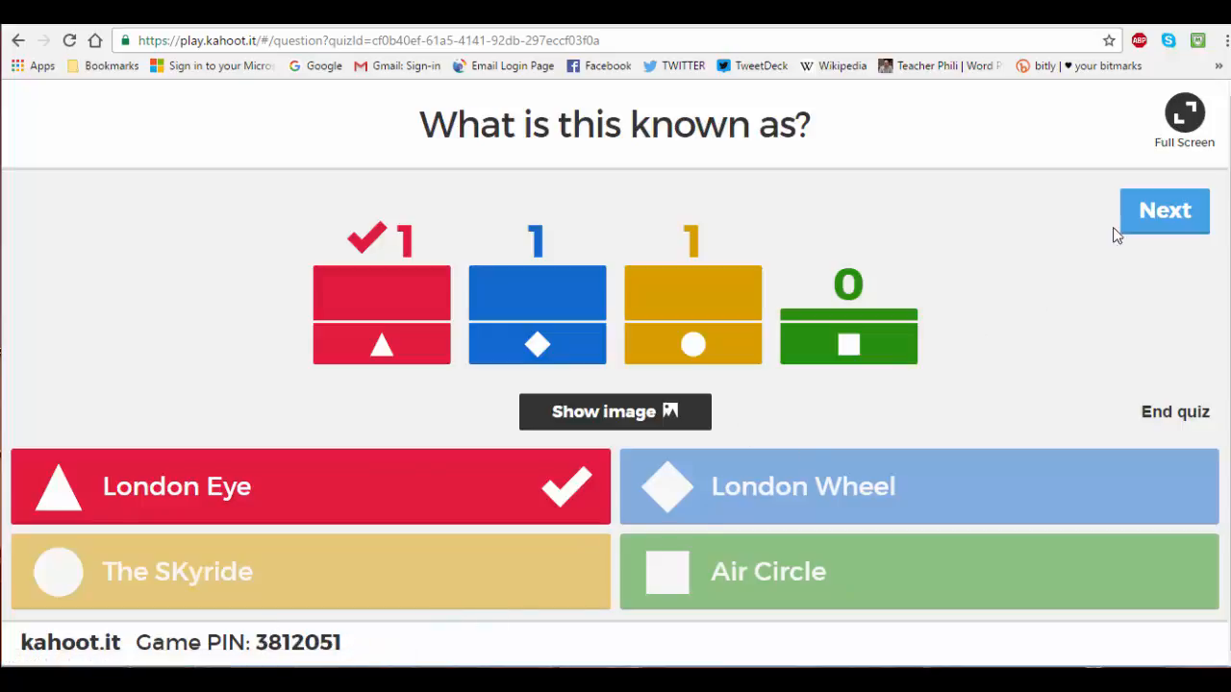
left_click(1136, 229)
left_click(1189, 218)
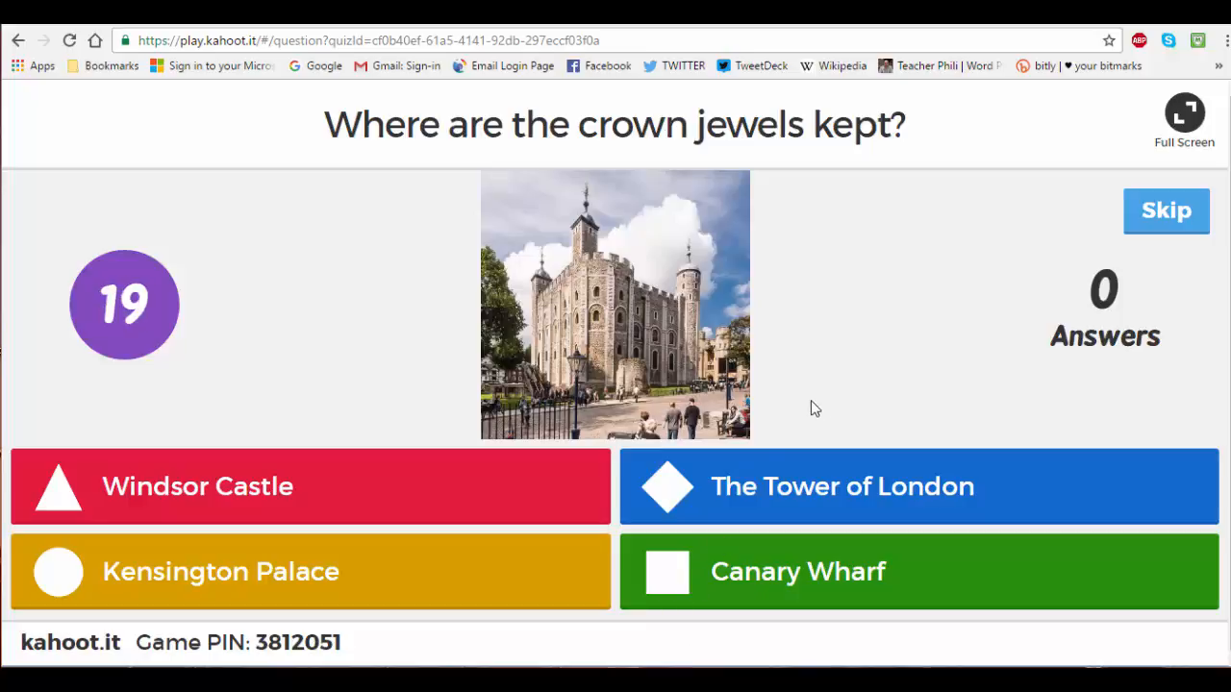
Answer question 4 with Kensington Palace in the player's Firefox window and advance the host game to the top scorers
left_click(576, 663)
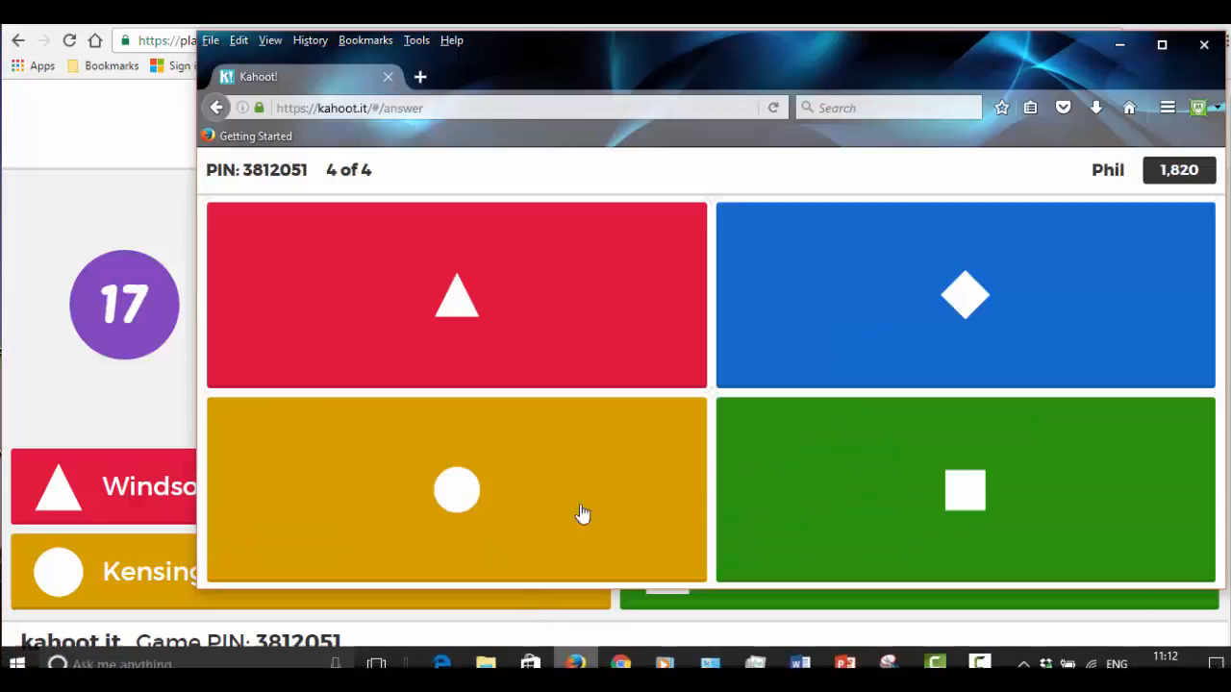
left_click(501, 520)
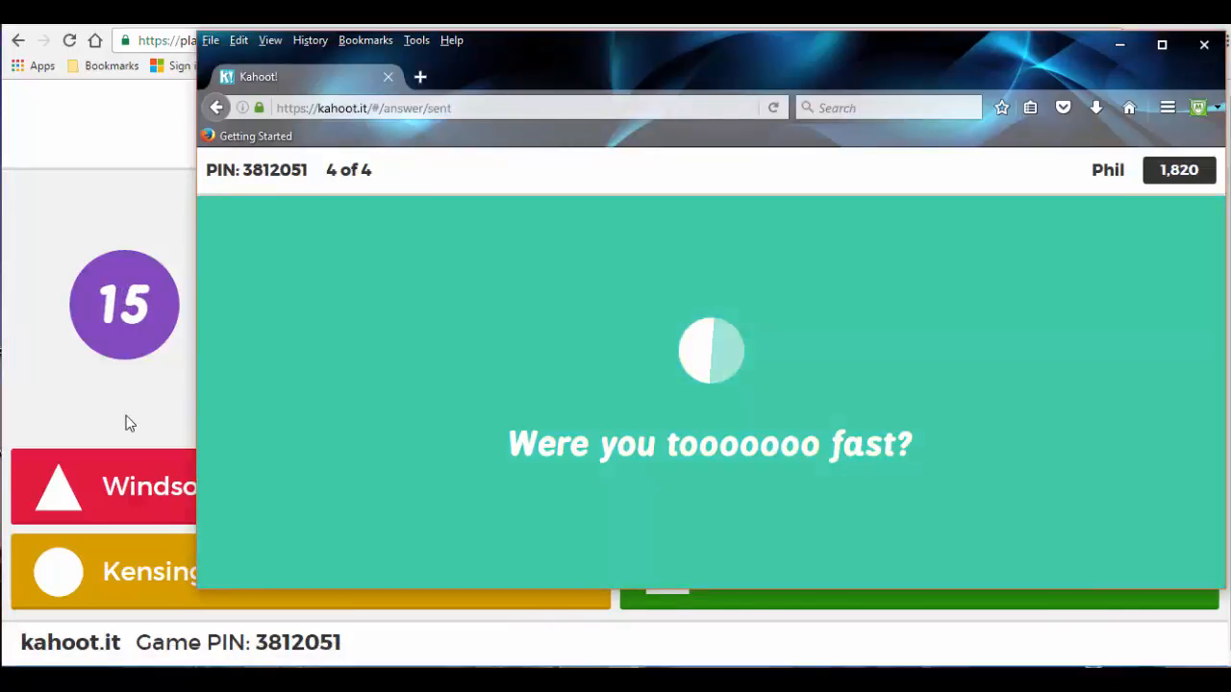
left_click(130, 423)
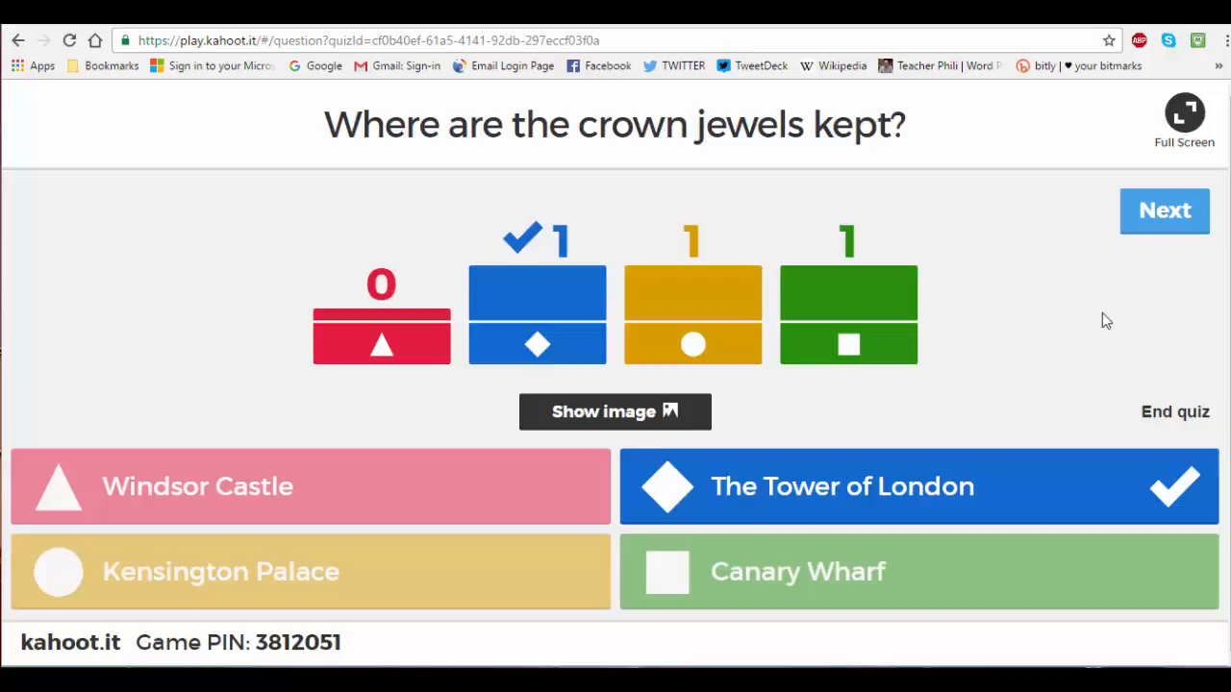
left_click(1167, 213)
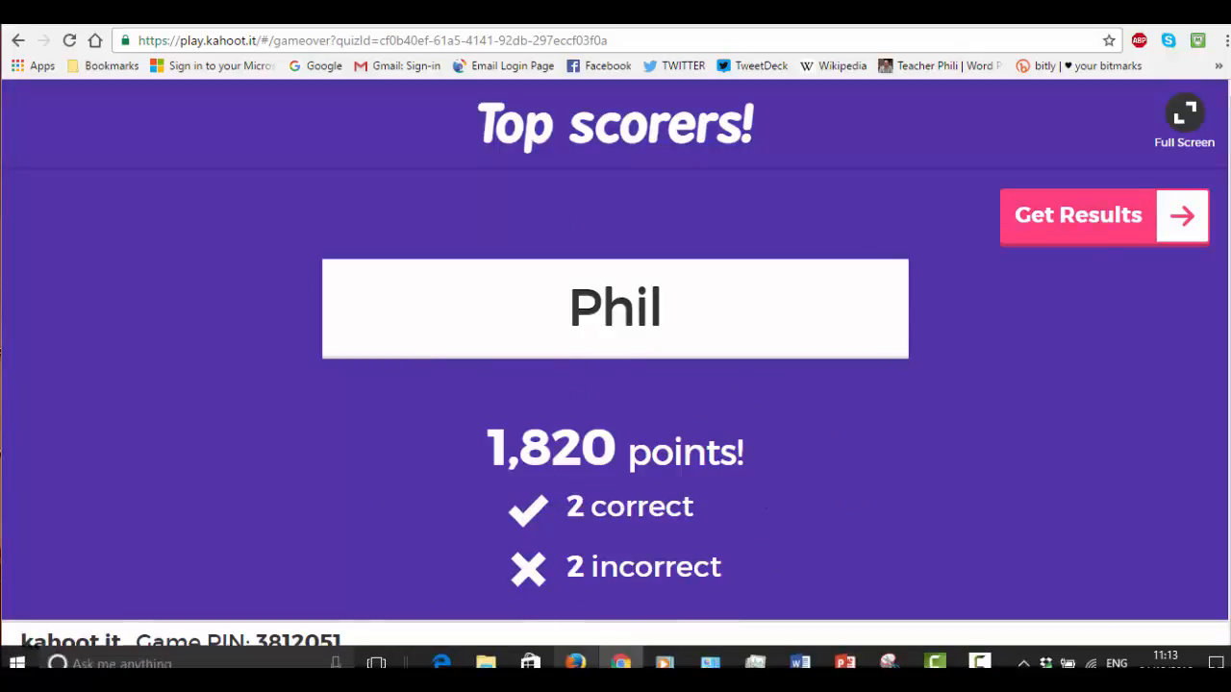
Check the player's final ranking in the Firefox window, minimize it and get the results with the kahoot's ratings
left_click(562, 657)
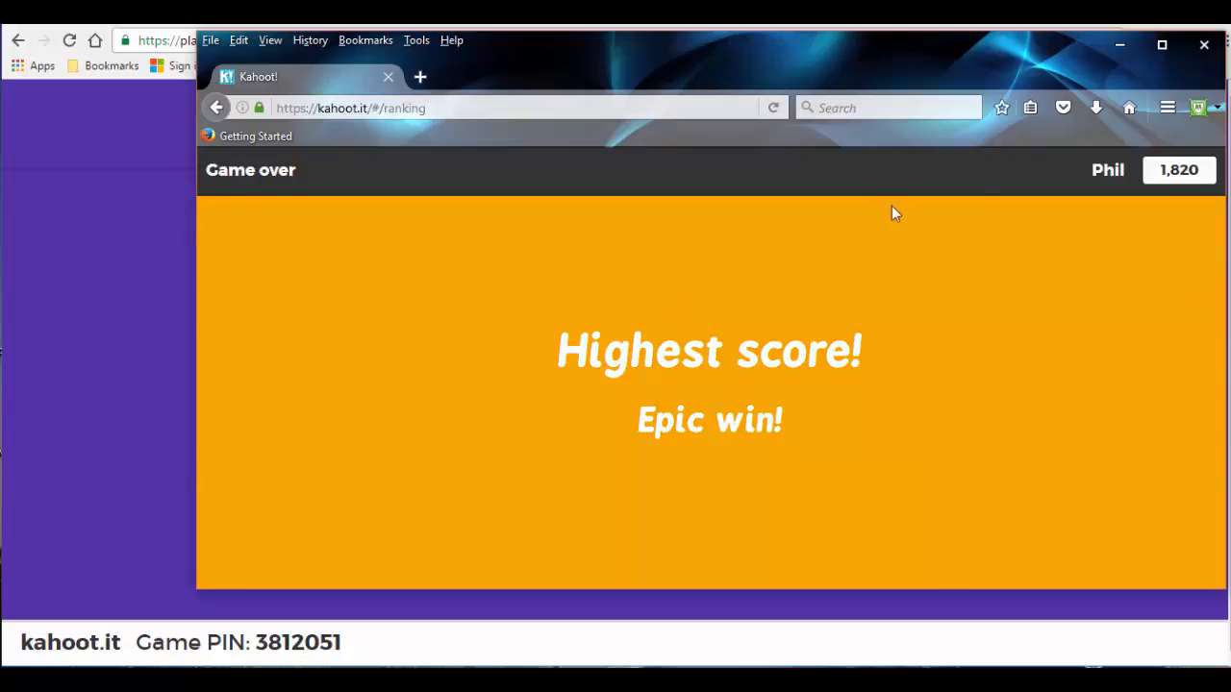
left_click(1116, 46)
left_click(1178, 225)
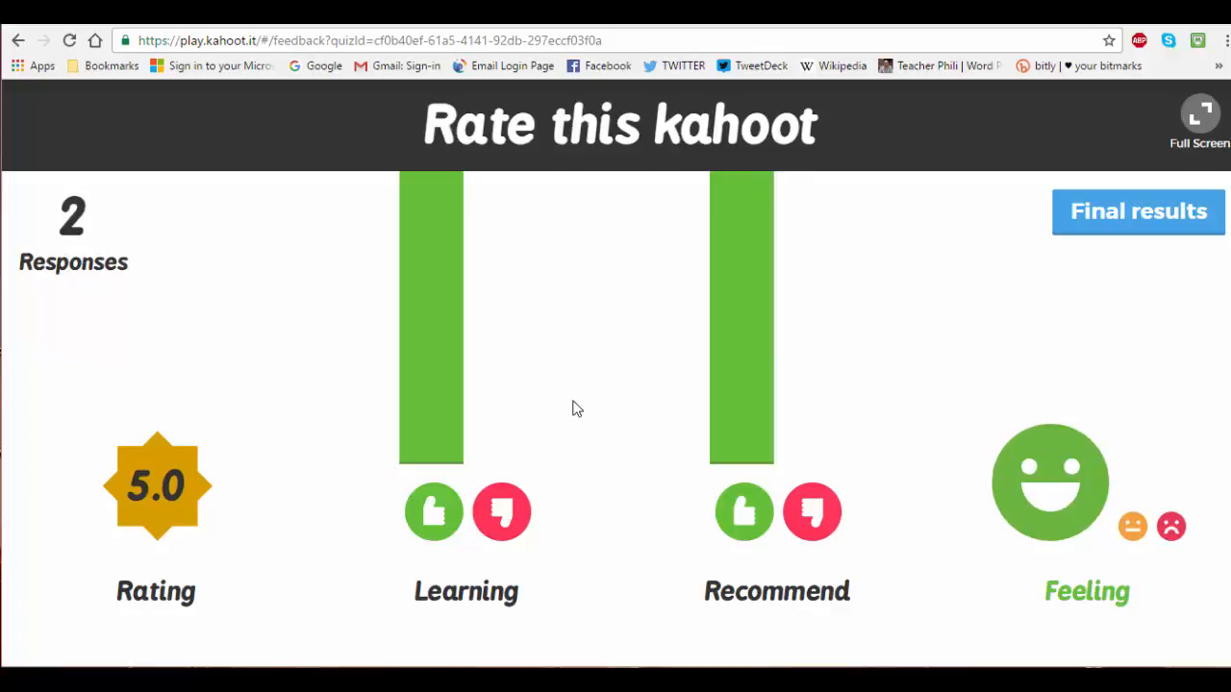
Show the final results scoreboard and download the saved game results
left_click(1096, 222)
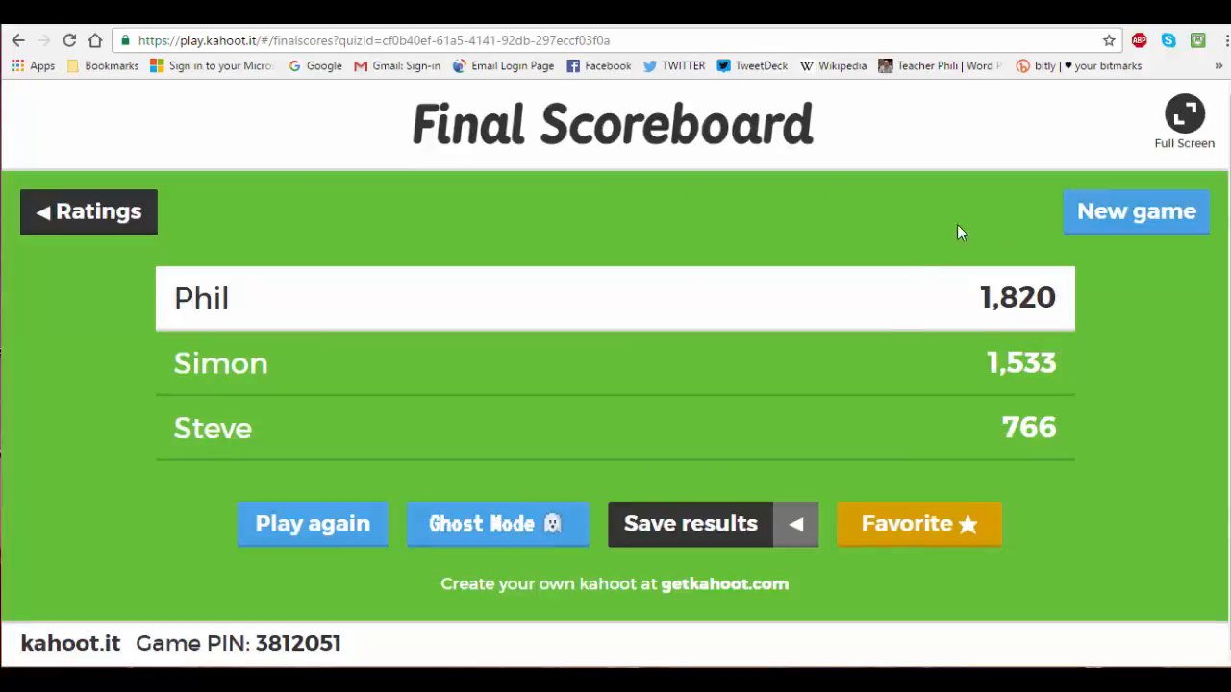
left_click(794, 526)
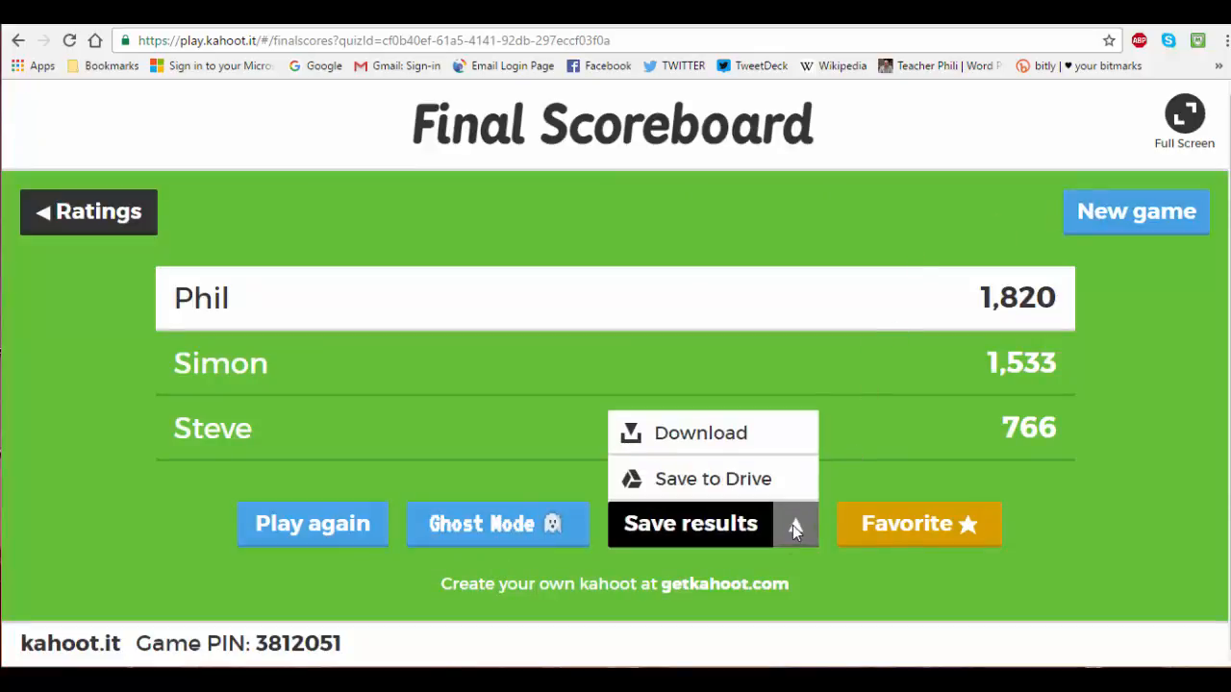
left_click(743, 439)
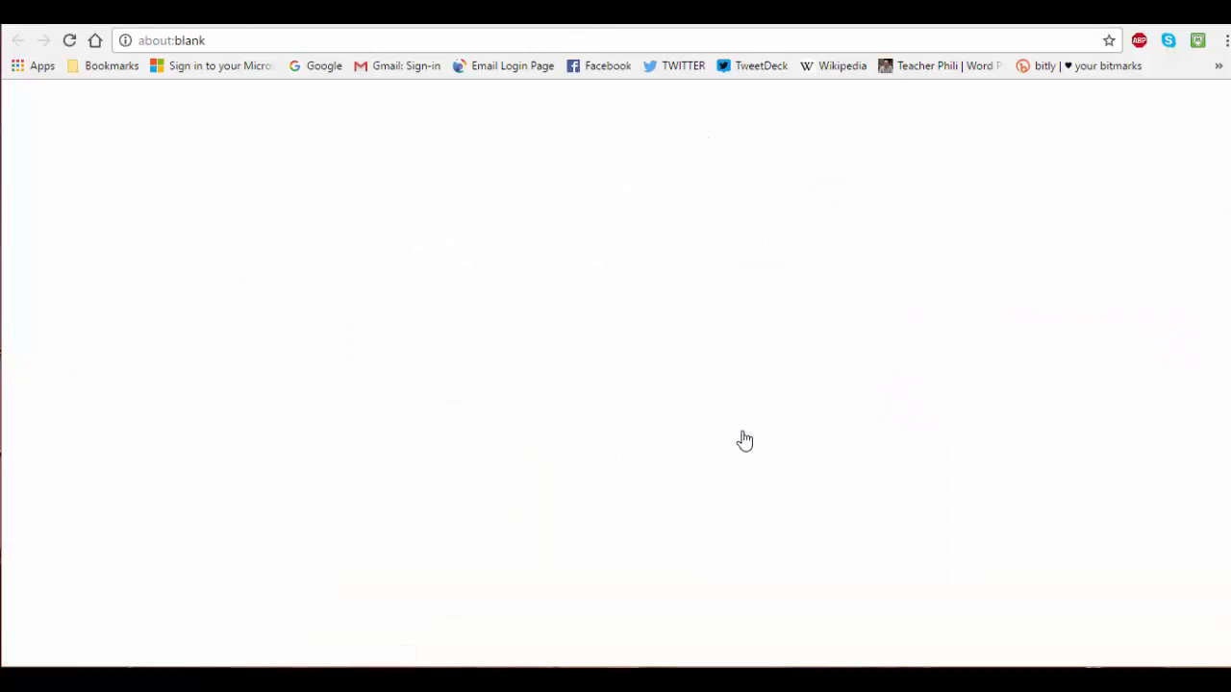